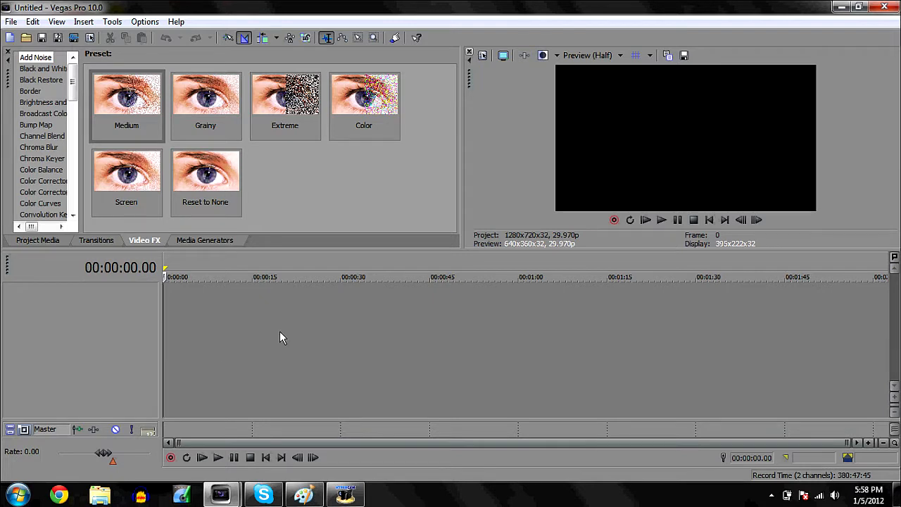
- Add a generated Noise Texture clip with the Lava preset at the start of the empty timeline
{"action": "left_click", "coordinate": [192, 242]}
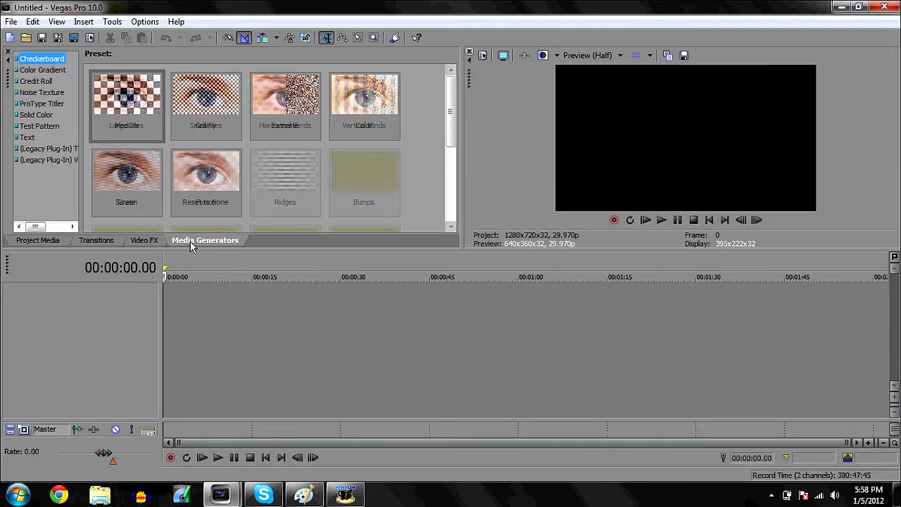
{"action": "left_click", "coordinate": [41, 93]}
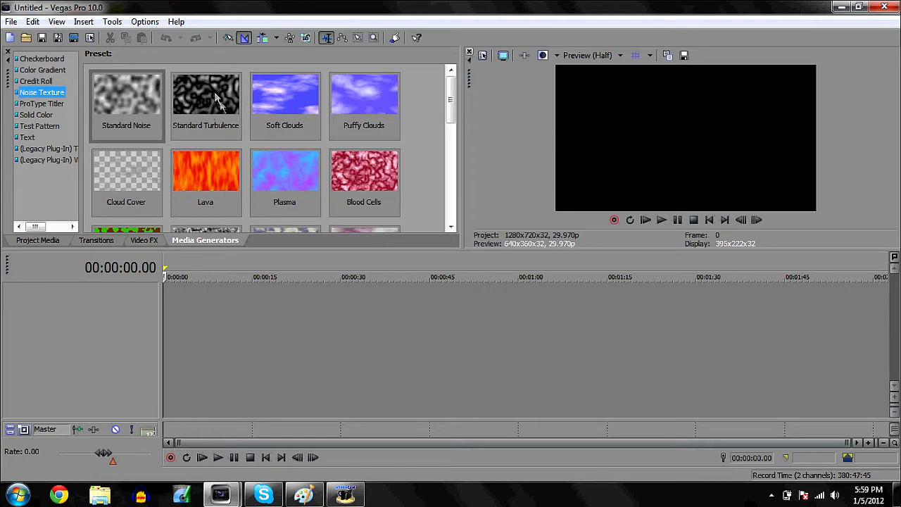
{"action": "mouse_move", "coordinate": [451, 102]}
{"action": "left_mouse_down"}
{"action": "mouse_move", "coordinate": [462, 211]}
{"action": "mouse_move", "coordinate": [460, 97]}
{"action": "left_mouse_up"}
{"action": "left_click", "coordinate": [197, 181]}
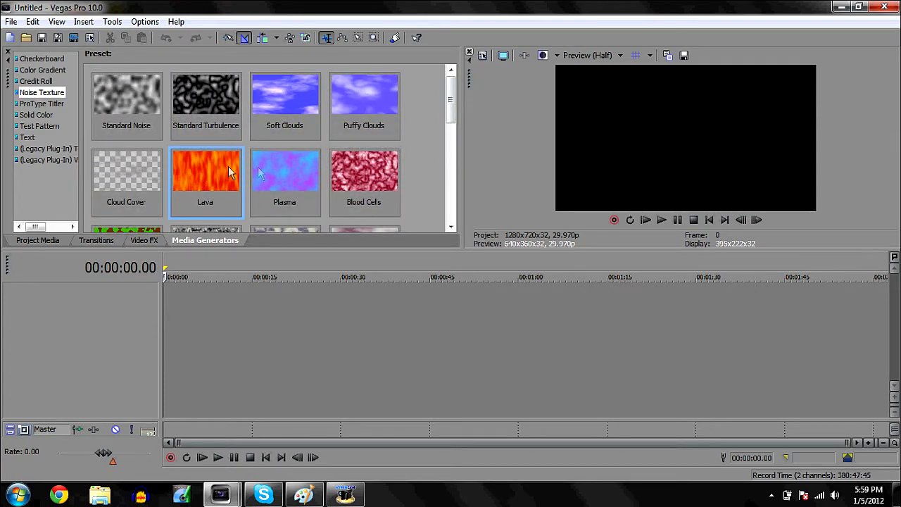
{"action": "mouse_move", "coordinate": [451, 100]}
{"action": "left_mouse_down"}
{"action": "mouse_move", "coordinate": [451, 181]}
{"action": "mouse_move", "coordinate": [450, 100]}
{"action": "left_mouse_up"}
{"action": "left_click_drag", "start_coordinate": [203, 206], "coordinate": [162, 314]}
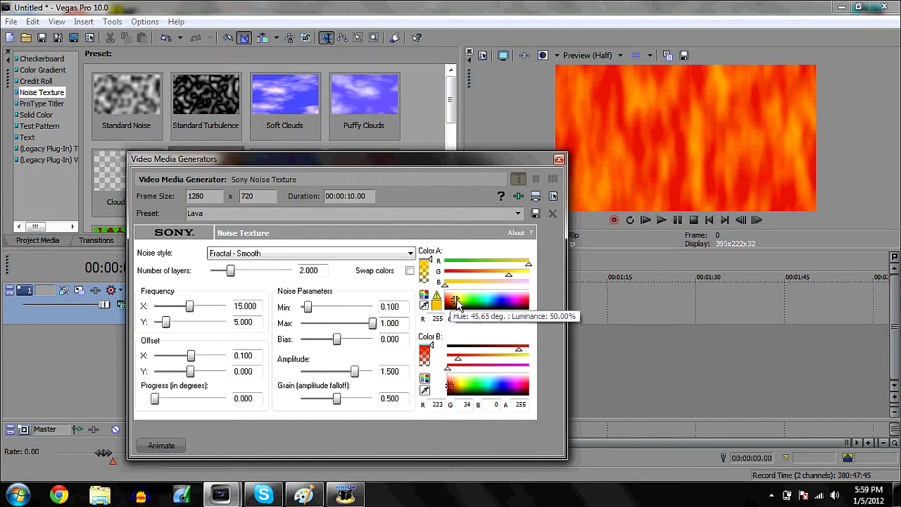
- Recolor the lava texture with Color A blue (7, 0, 238) and Color B white (255, 255, 255), and close its settings
{"action": "left_click_drag", "start_coordinate": [456, 302], "coordinate": [505, 301]}
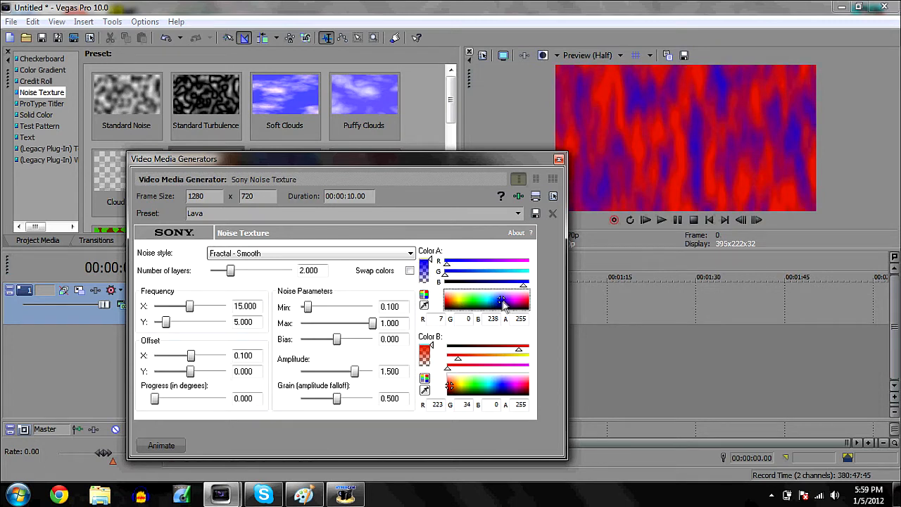
{"action": "left_click", "coordinate": [449, 385]}
{"action": "left_click_drag", "start_coordinate": [451, 391], "coordinate": [454, 352]}
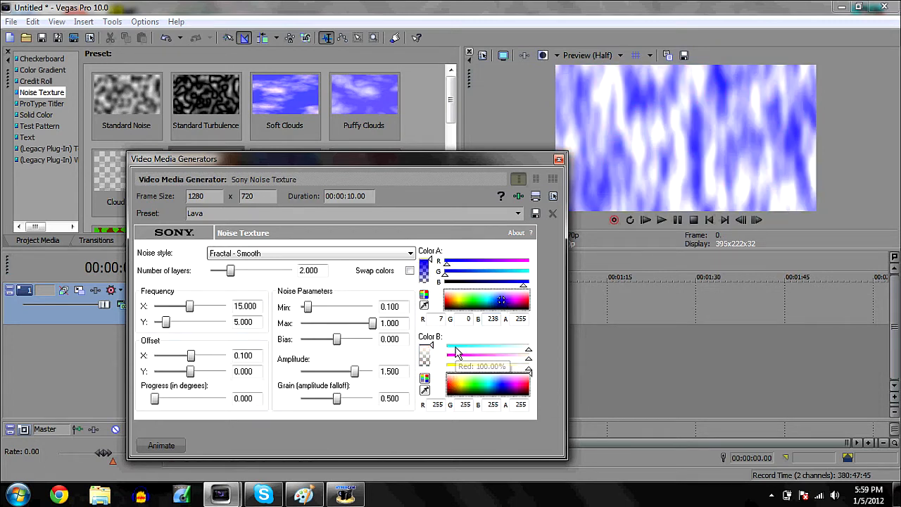
{"action": "left_click", "coordinate": [558, 161]}
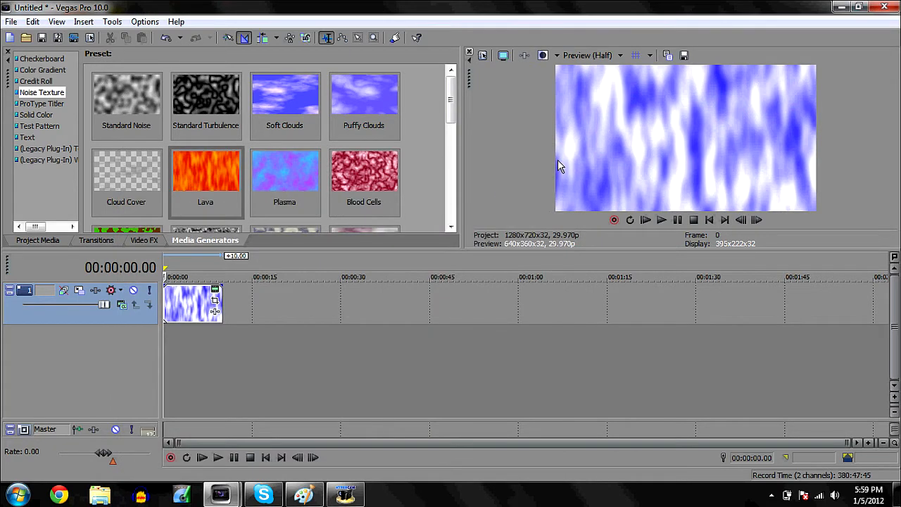
- Move the noise clip about 5 seconds later on its track and bring up the installed programs
{"action": "left_click_drag", "start_coordinate": [186, 305], "coordinate": [205, 305]}
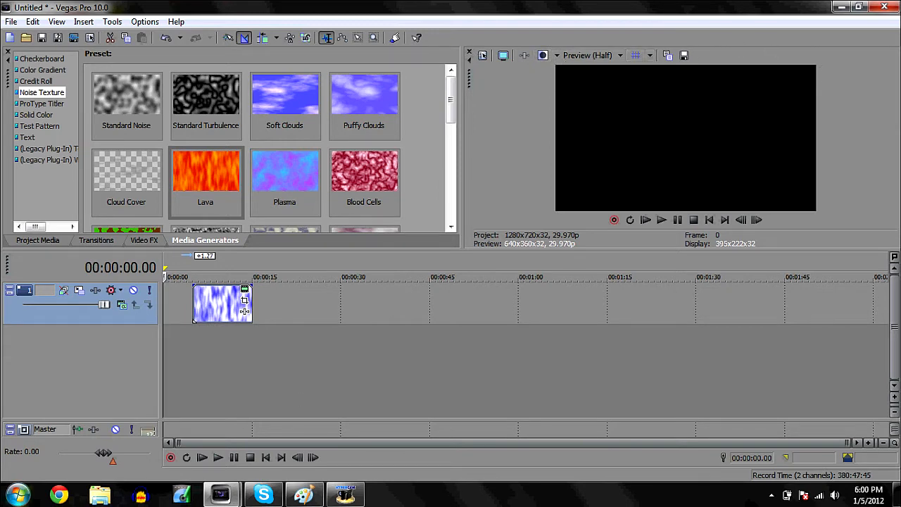
{"action": "left_click", "coordinate": [15, 495]}
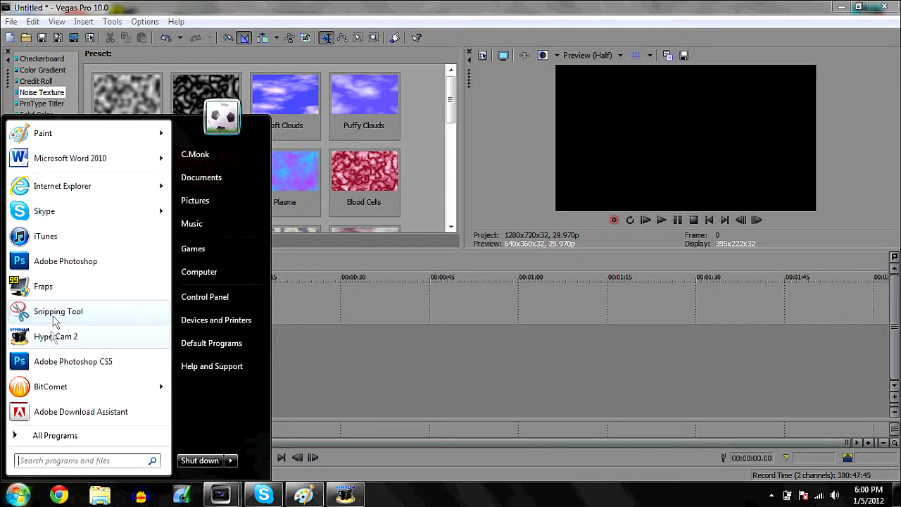
{"action": "type", "text": "snip"}
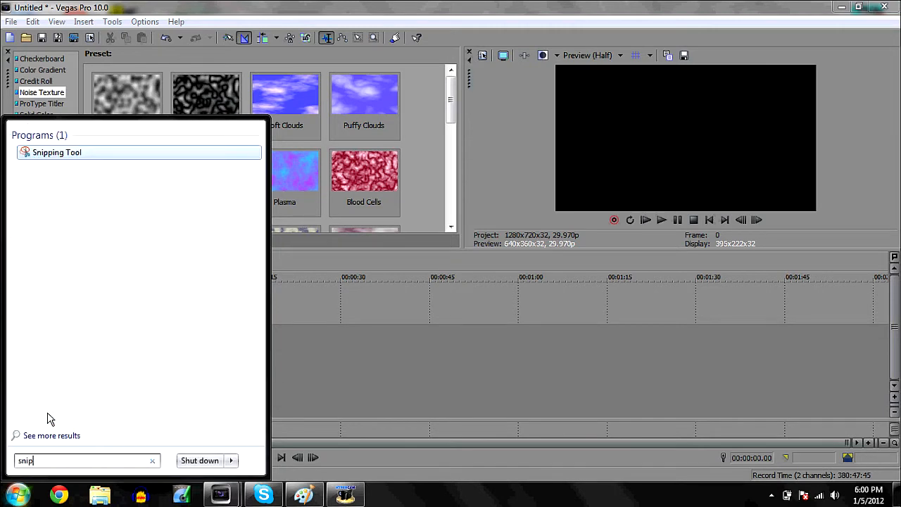
{"action": "key", "text": "BackSpace"}
{"action": "key", "text": "BackSpace"}
{"action": "key", "text": "BackSpace"}
{"action": "key", "text": "BackSpace"}
{"action": "key", "text": "BackSpace"}
{"action": "key", "text": "BackSpace"}
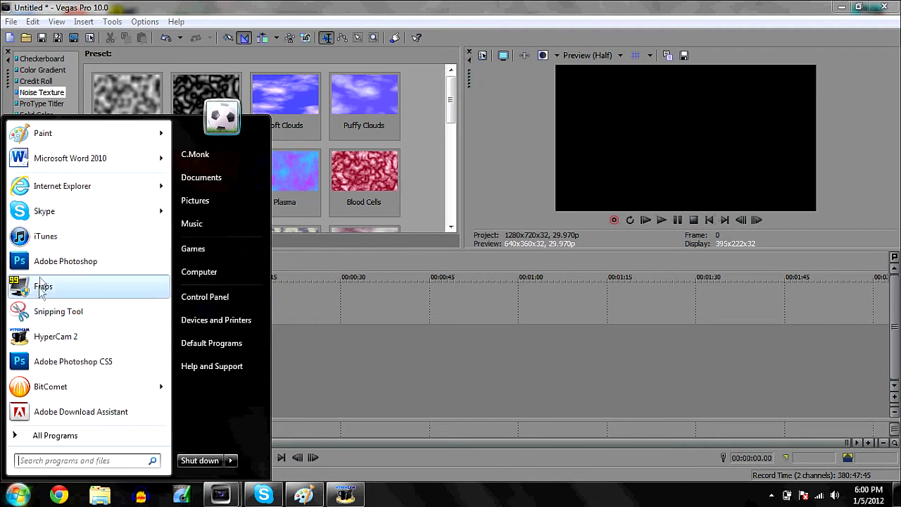
- Capture the black preview area with Snipping Tool and save it as Capture.PNG in the Call of duty Class folder under Pictures
{"action": "left_click", "coordinate": [42, 312]}
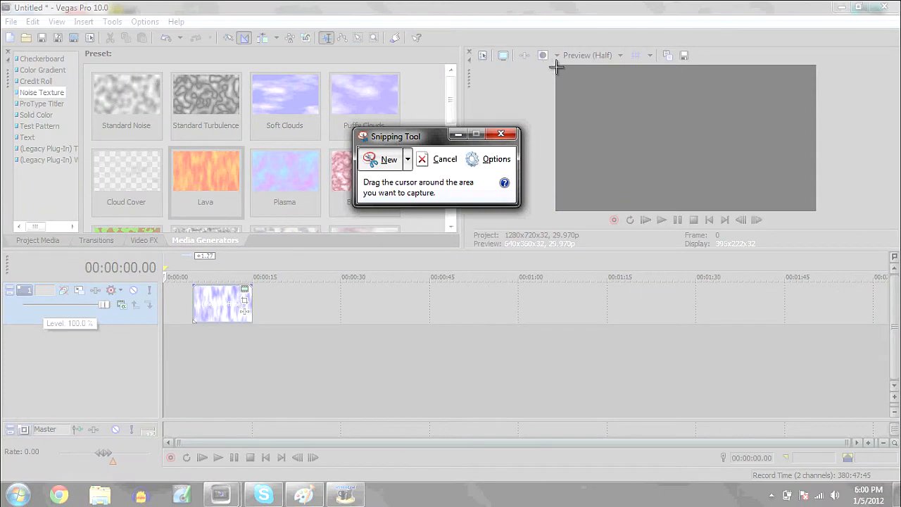
{"action": "left_click_drag", "start_coordinate": [560, 70], "coordinate": [815, 206]}
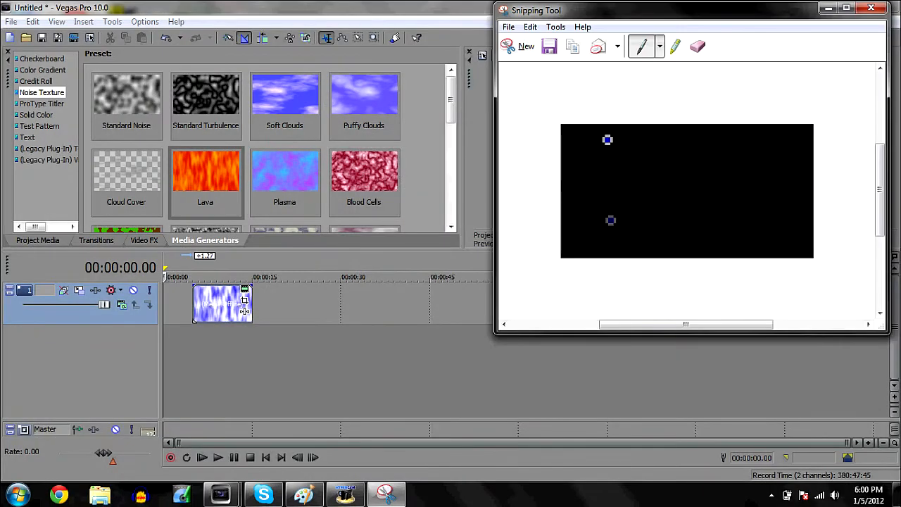
{"action": "left_click", "coordinate": [551, 47]}
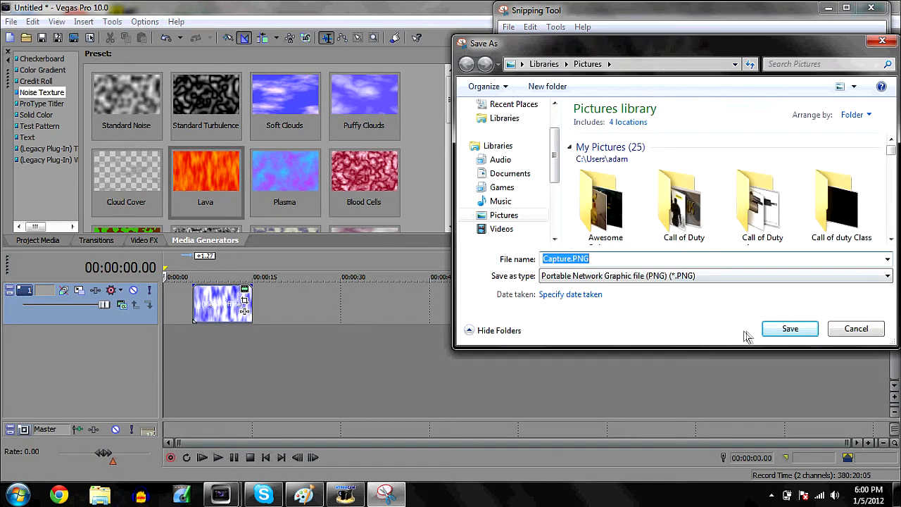
{"action": "double_click", "coordinate": [822, 220]}
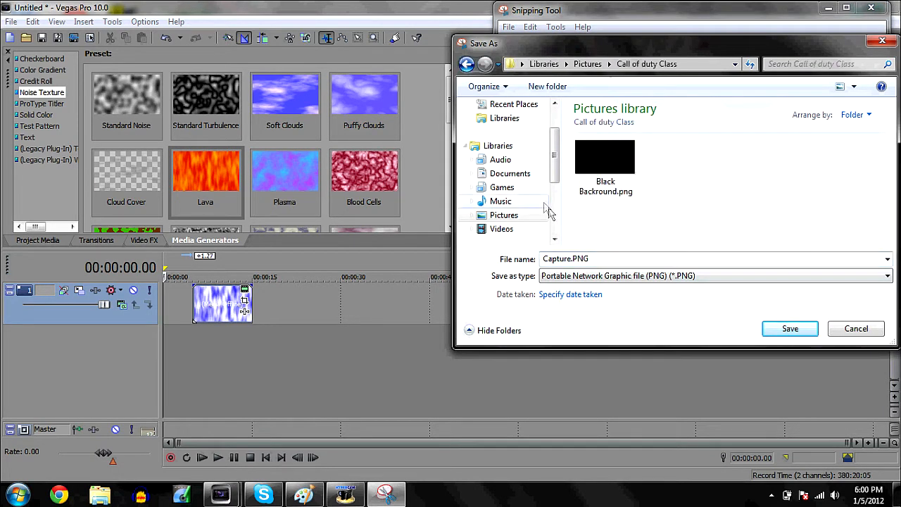
{"action": "left_click", "coordinate": [799, 329]}
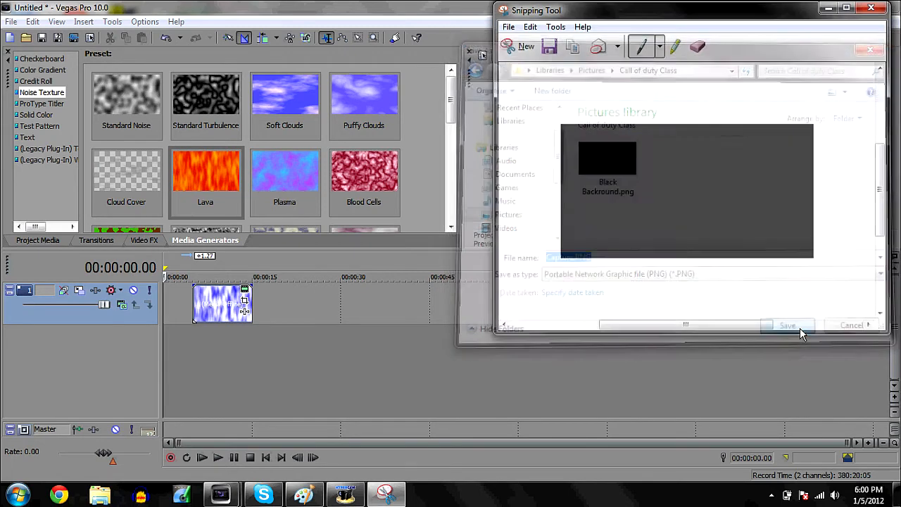
{"action": "left_click", "coordinate": [873, 9]}
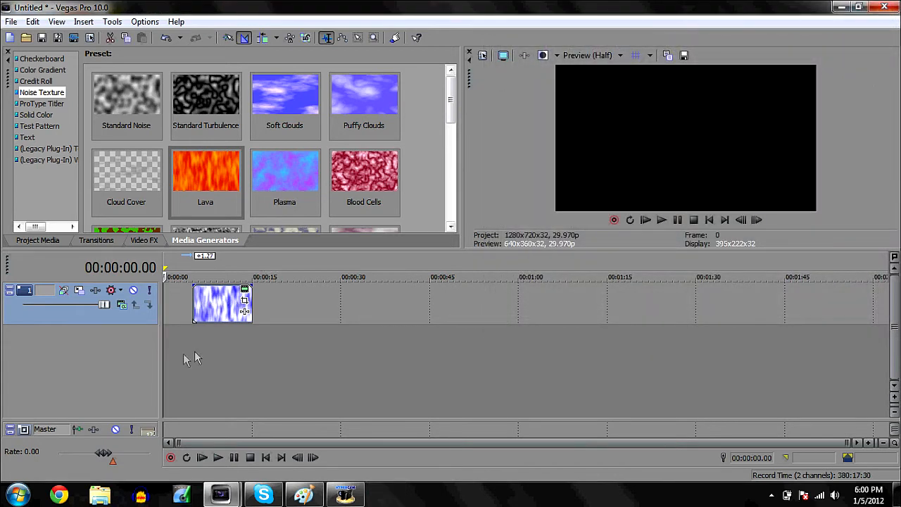
- Move the noise clip back to the start of the timeline and insert seven empty video tracks above it
{"action": "left_click_drag", "start_coordinate": [208, 307], "coordinate": [178, 308]}
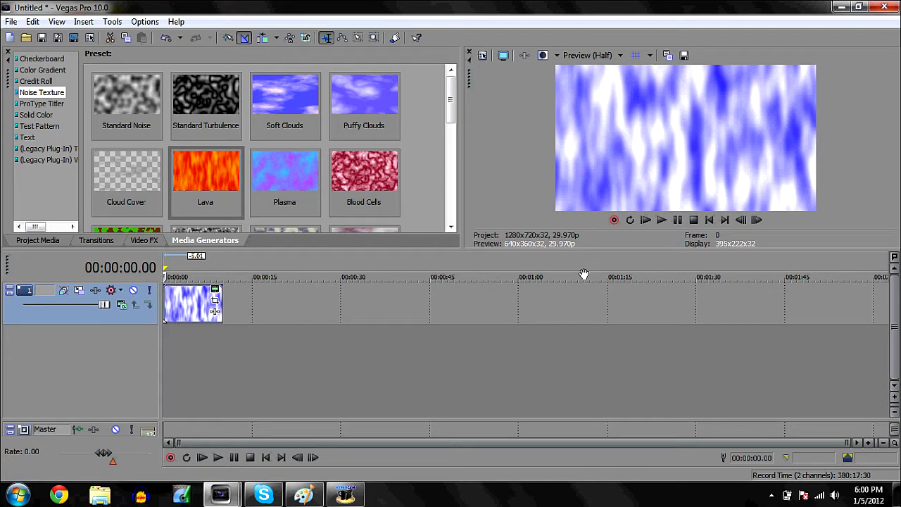
{"action": "right_click", "coordinate": [305, 295]}
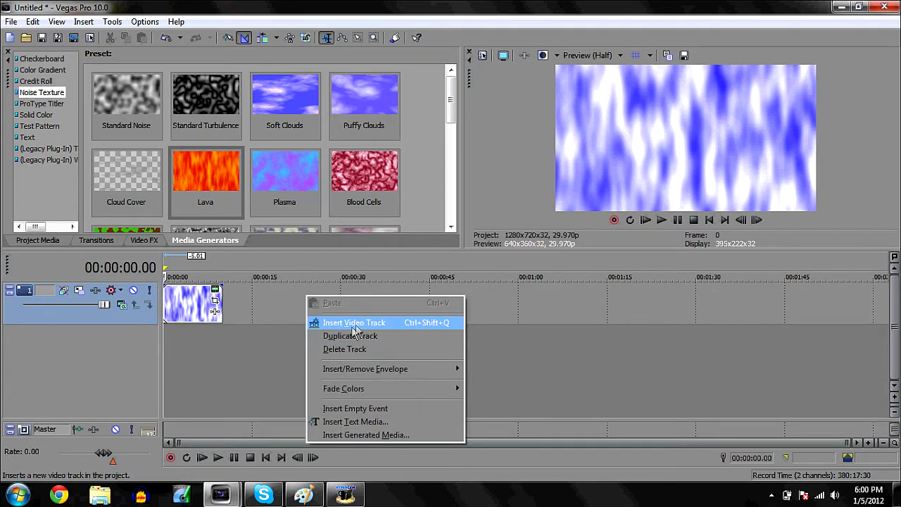
{"action": "left_click", "coordinate": [255, 291]}
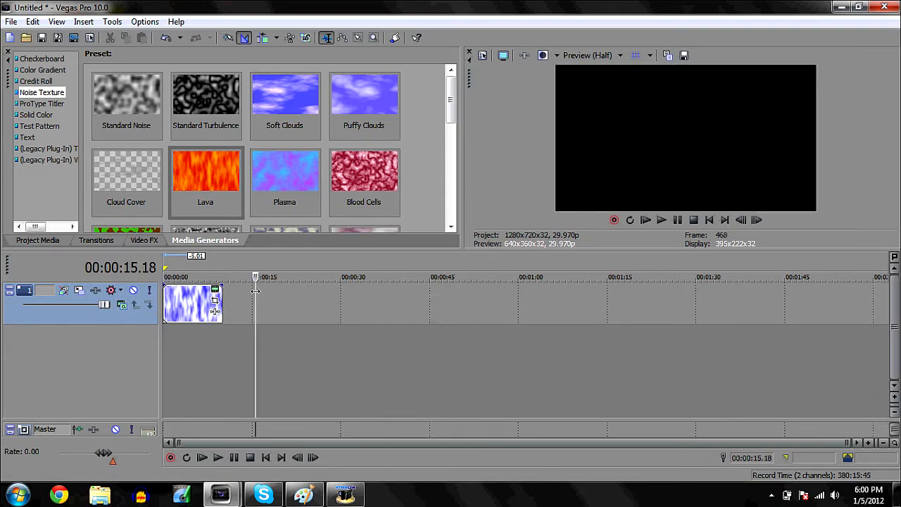
{"action": "left_click", "coordinate": [190, 298]}
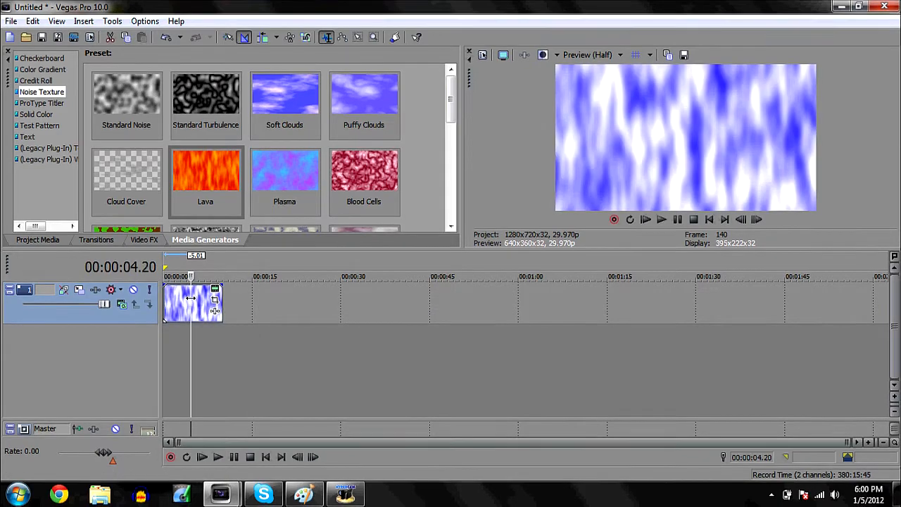
{"action": "key", "text": "ctrl+shift+q"}
{"action": "key", "text": "ctrl+shift+q"}
{"action": "key", "text": "ctrl+shift+q"}
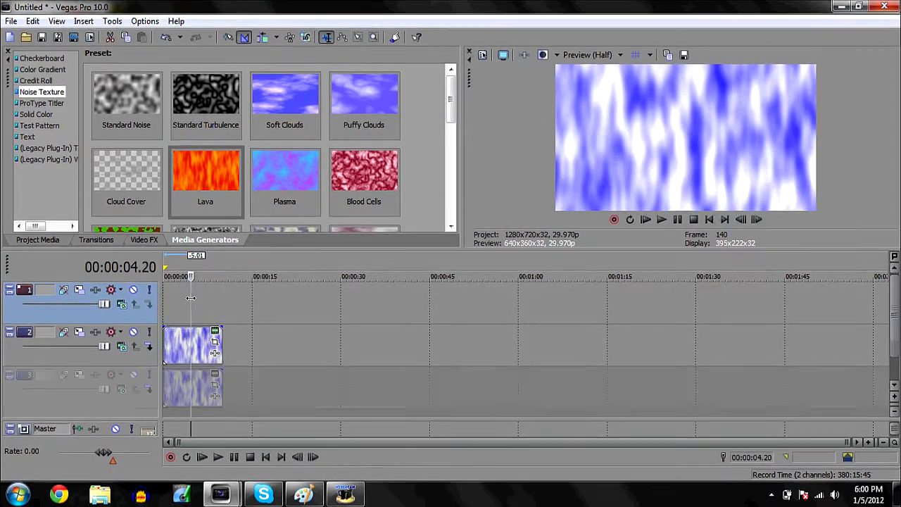
{"action": "key", "text": "ctrl+shift+q"}
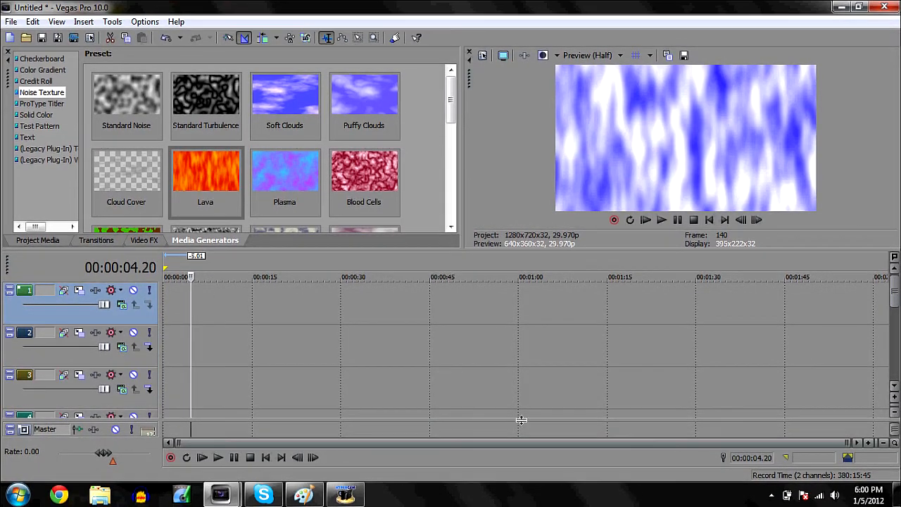
{"action": "left_click_drag", "start_coordinate": [896, 301], "coordinate": [894, 359]}
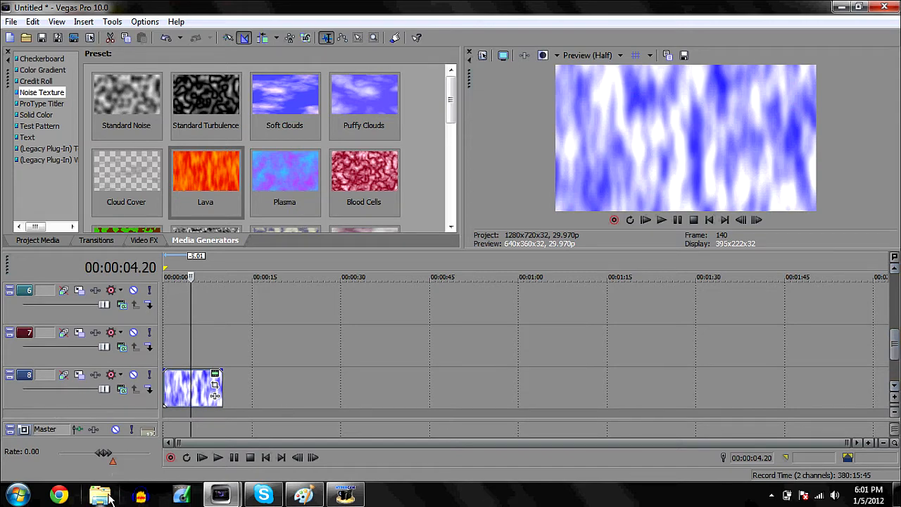
- Add Capture.PNG from the Call of duty Class pictures folder to the start of track 7, directly above the noise clip
{"action": "left_click", "coordinate": [100, 496]}
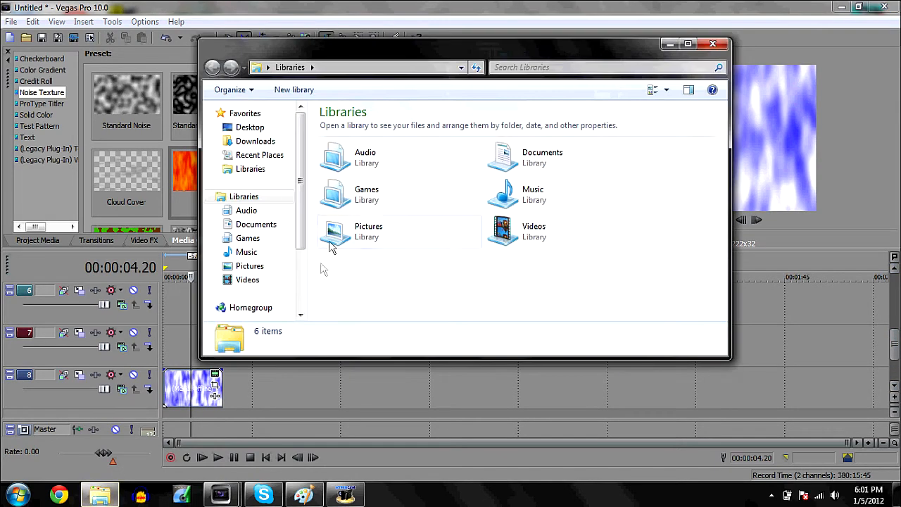
{"action": "double_click", "coordinate": [331, 240]}
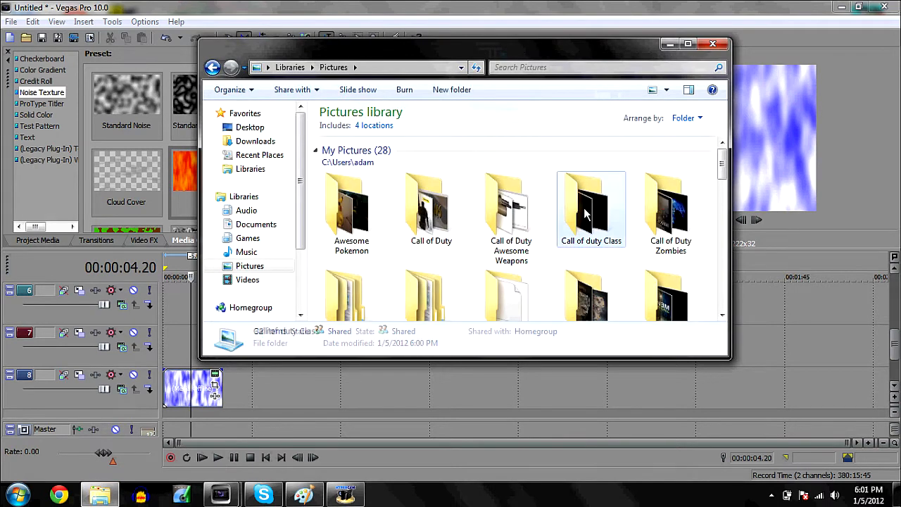
{"action": "double_click", "coordinate": [585, 215]}
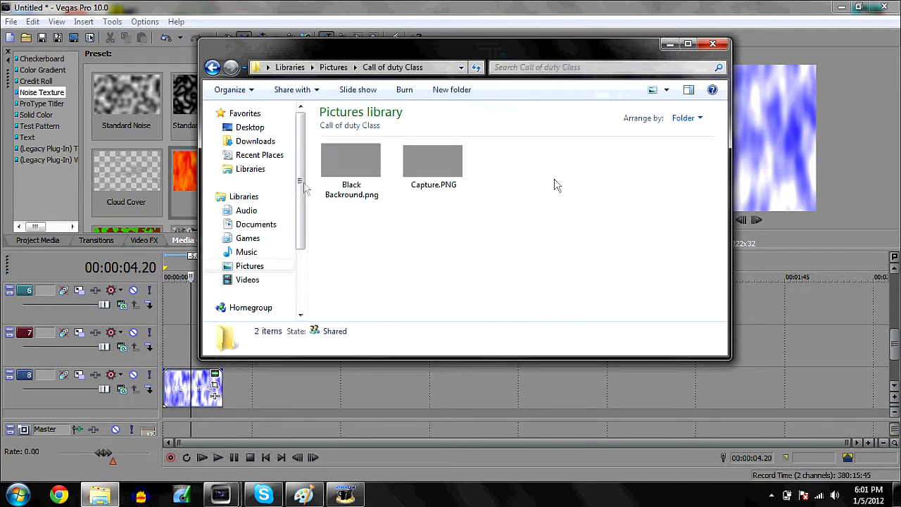
{"action": "left_click", "coordinate": [423, 166]}
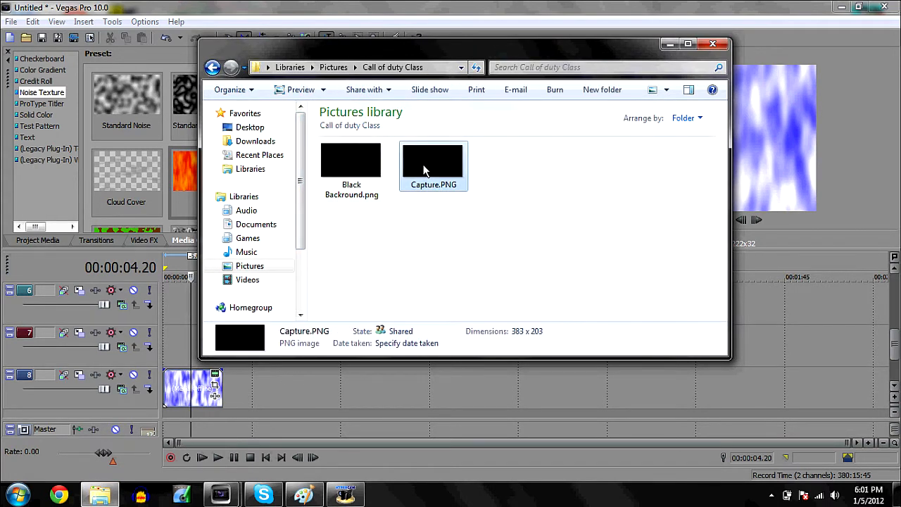
{"action": "left_click_drag", "start_coordinate": [168, 361], "coordinate": [169, 349]}
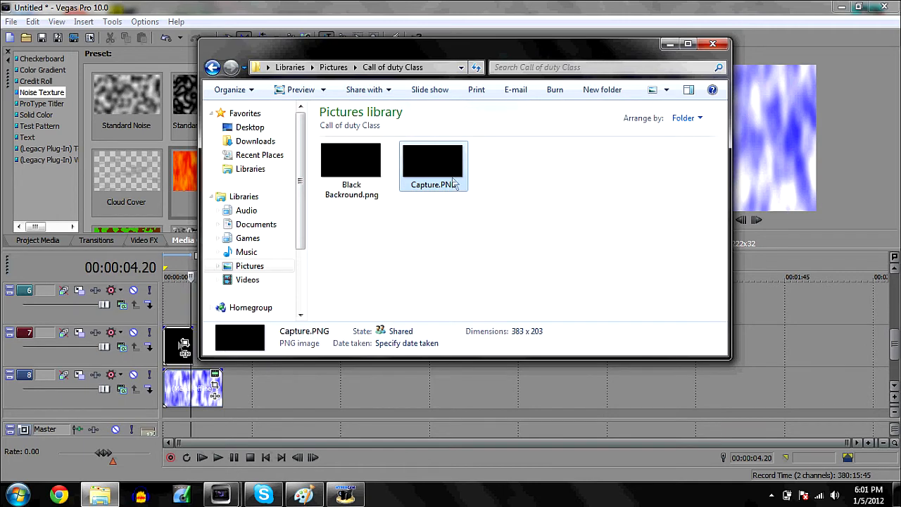
{"action": "left_click", "coordinate": [669, 44]}
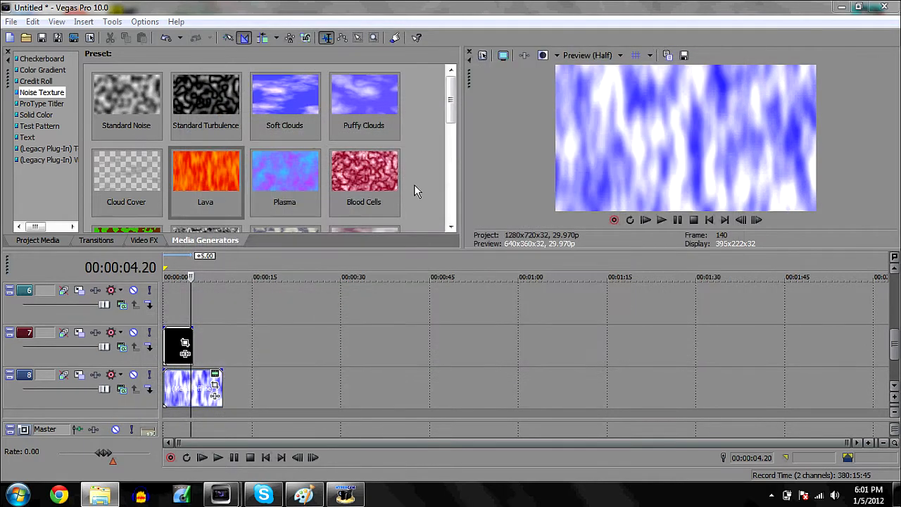
- Open track 7's Track Motion and the black clip's Event Pan/Crop, and crop the image to 352.2 wide by 198.1 high
{"action": "left_click", "coordinate": [79, 333]}
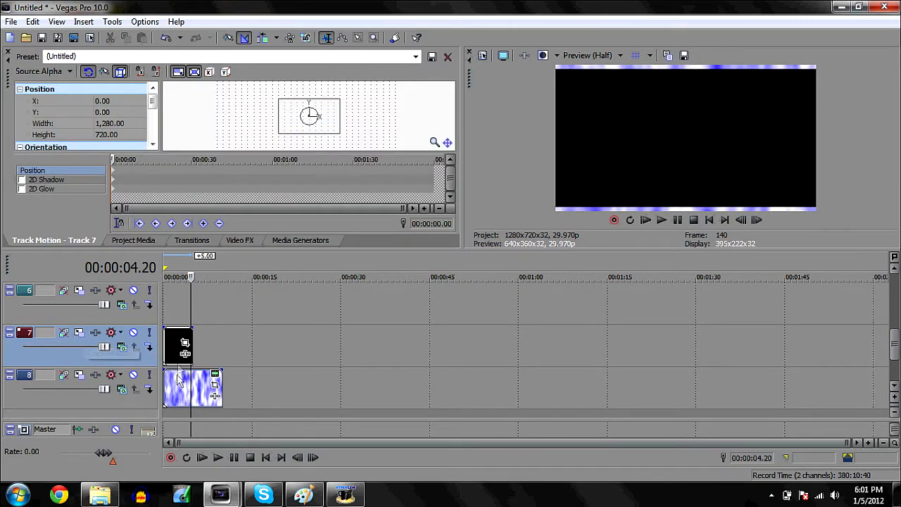
{"action": "left_click", "coordinate": [185, 343]}
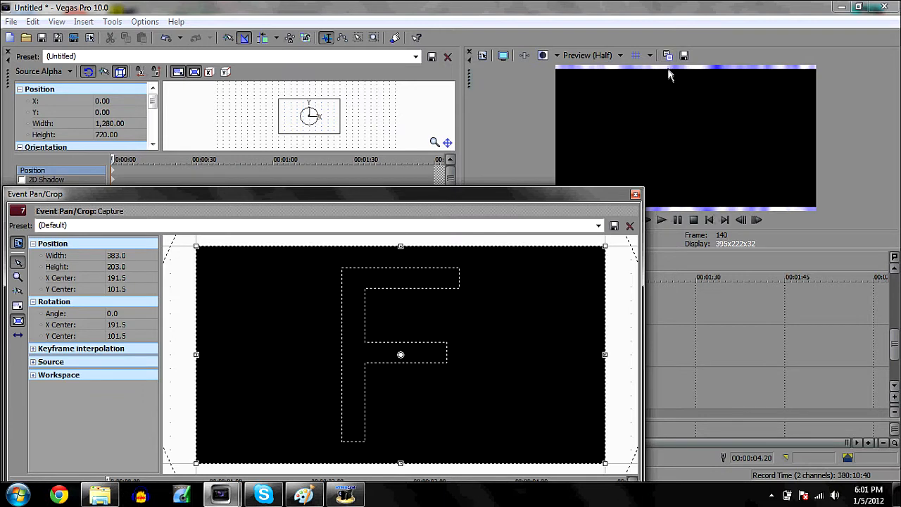
{"action": "left_click_drag", "start_coordinate": [399, 246], "coordinate": [399, 240]}
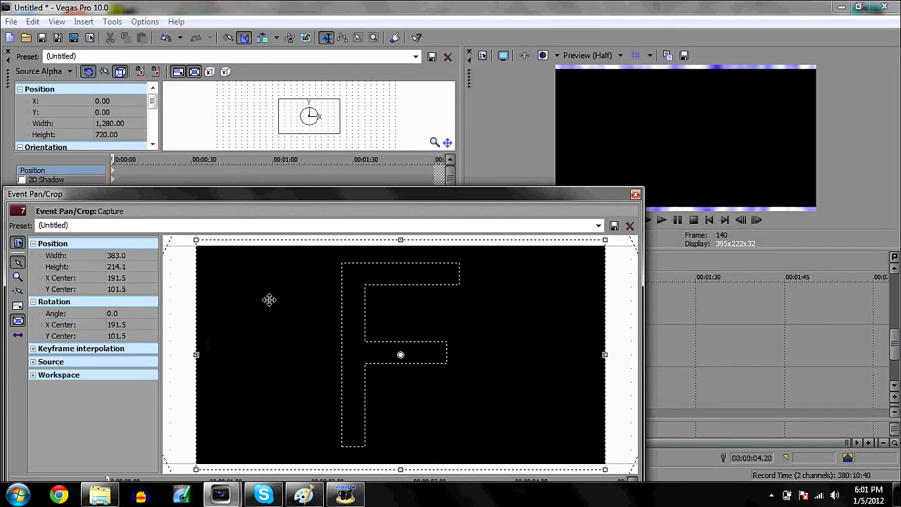
{"action": "left_click_drag", "start_coordinate": [198, 356], "coordinate": [206, 356]}
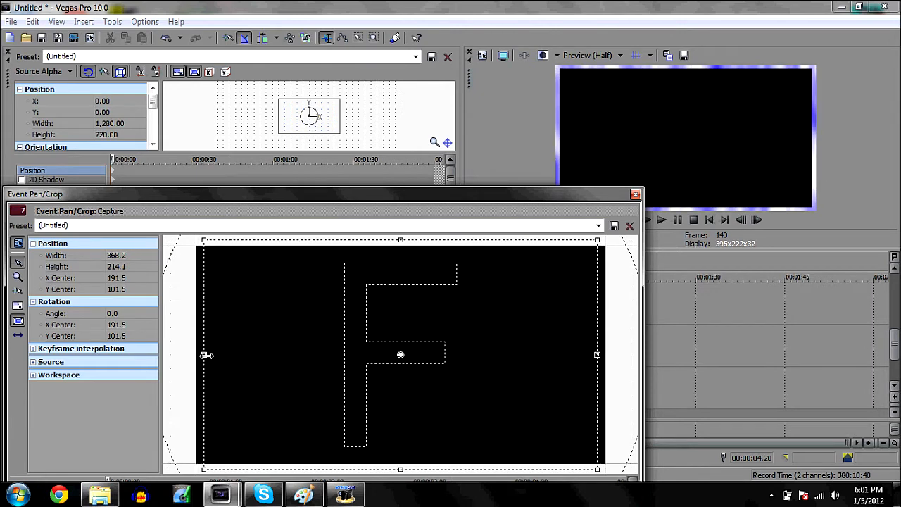
{"action": "left_click_drag", "start_coordinate": [400, 240], "coordinate": [400, 249]}
{"action": "left_click_drag", "start_coordinate": [202, 359], "coordinate": [211, 358]}
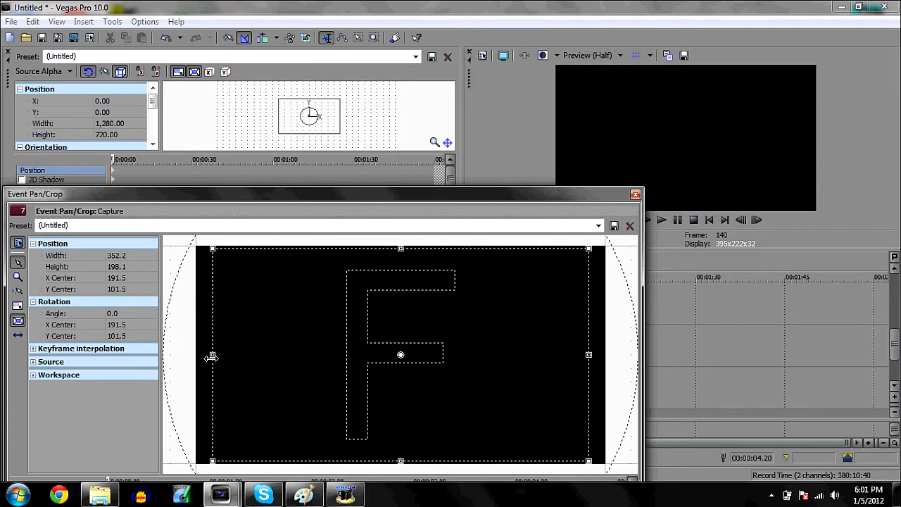
- Save the crop settings as a preset named black and close Event Pan/Crop
{"action": "left_click", "coordinate": [593, 224]}
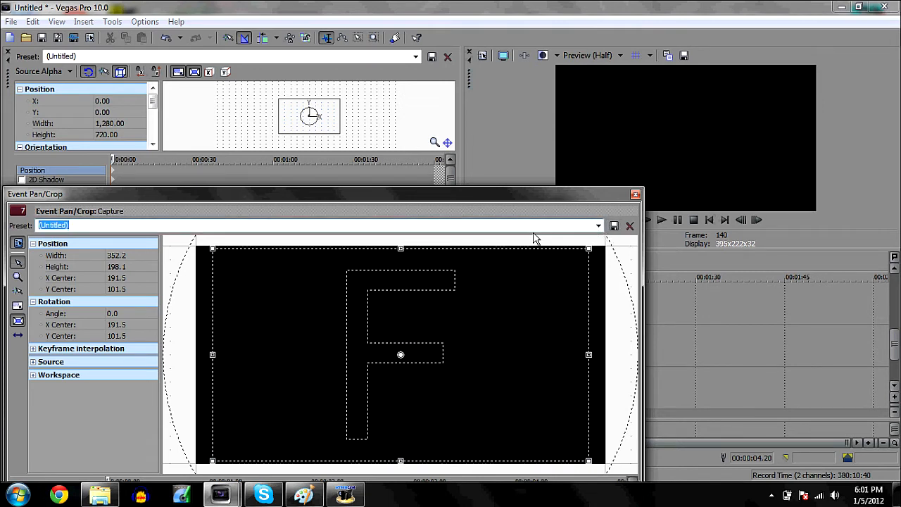
{"action": "type", "text": "black"}
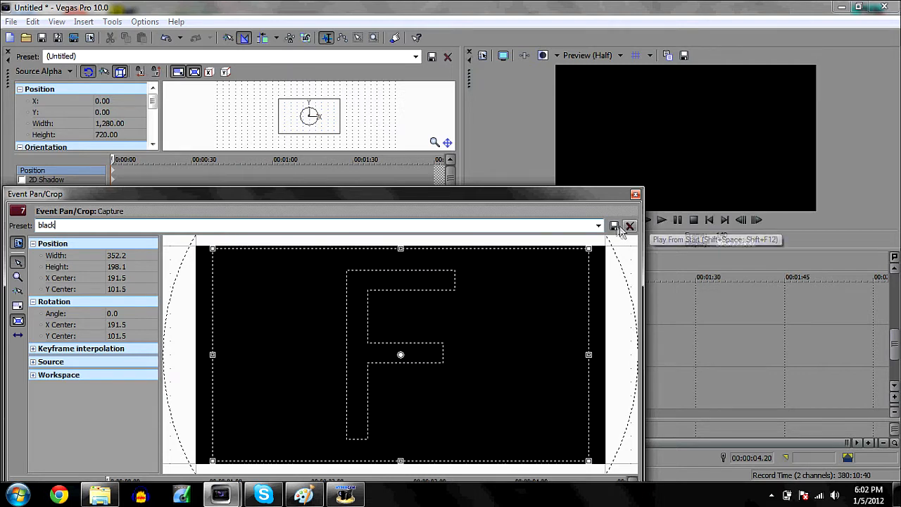
{"action": "left_click", "coordinate": [614, 230]}
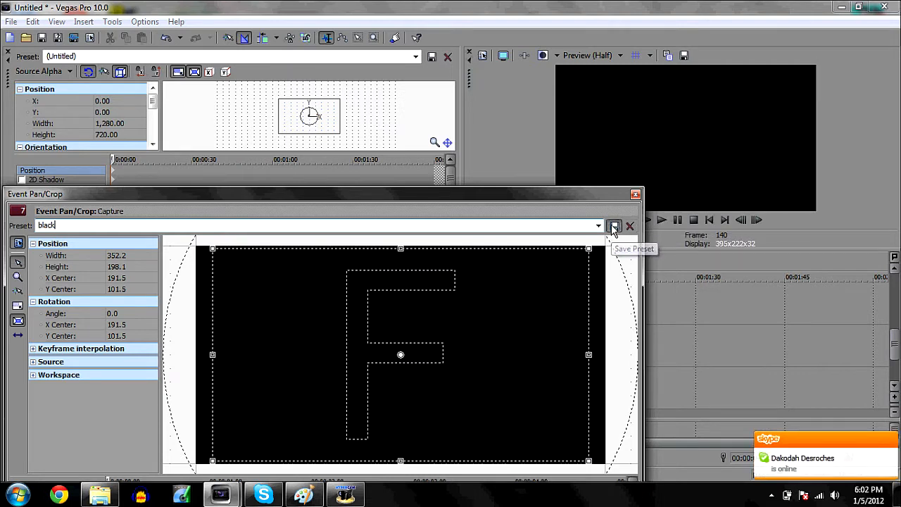
{"action": "left_click", "coordinate": [636, 195]}
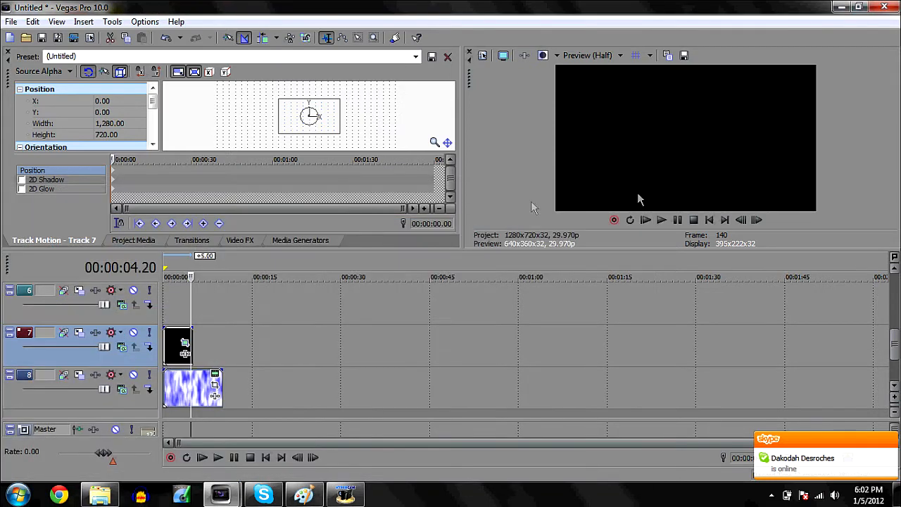
- Place the playhead at 00:00:01.07 and dock Track Motion apart from the other tabbed windows
{"action": "left_click", "coordinate": [169, 342]}
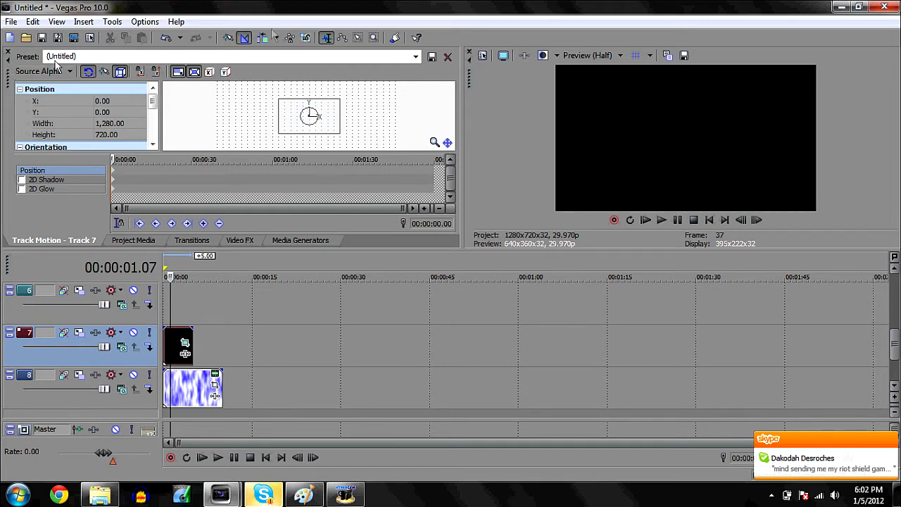
{"action": "left_click", "coordinate": [132, 240]}
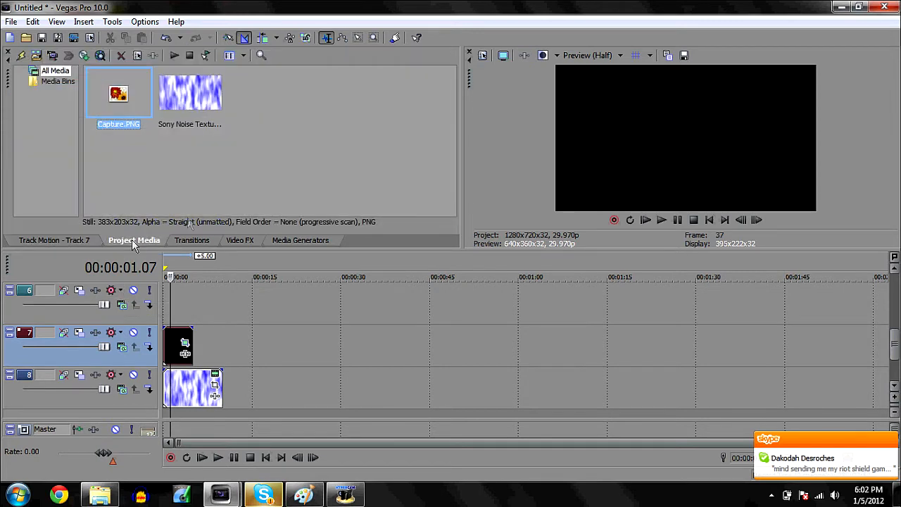
{"action": "left_click", "coordinate": [191, 240]}
{"action": "left_click", "coordinate": [54, 243]}
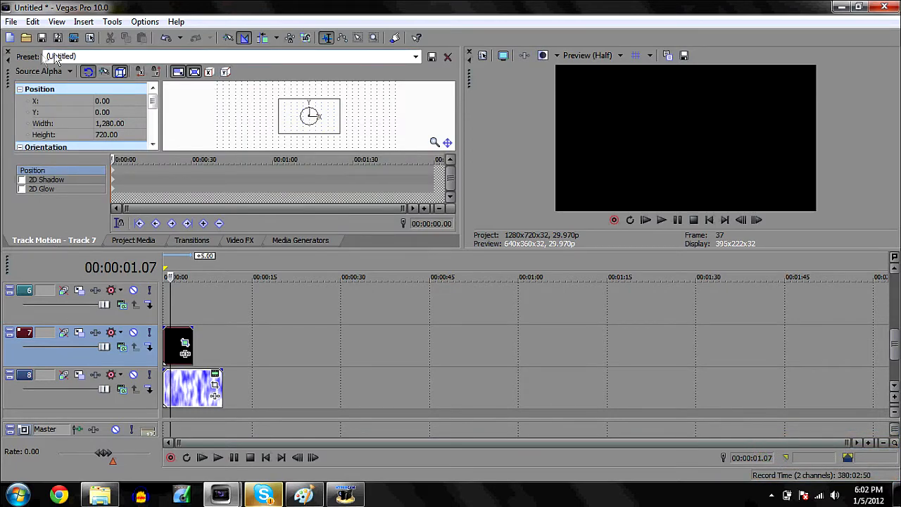
{"action": "left_click_drag", "start_coordinate": [80, 246], "coordinate": [24, 90]}
{"action": "left_click_drag", "start_coordinate": [167, 106], "coordinate": [5, 119]}
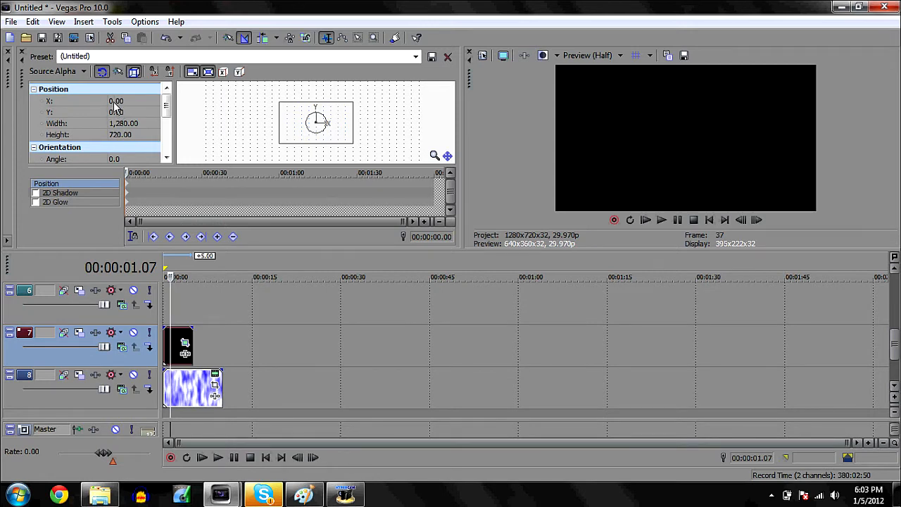
- Set track 7's motion width to about 100 and its height to 20 with the aspect ratio locked
{"action": "left_click", "coordinate": [113, 101]}
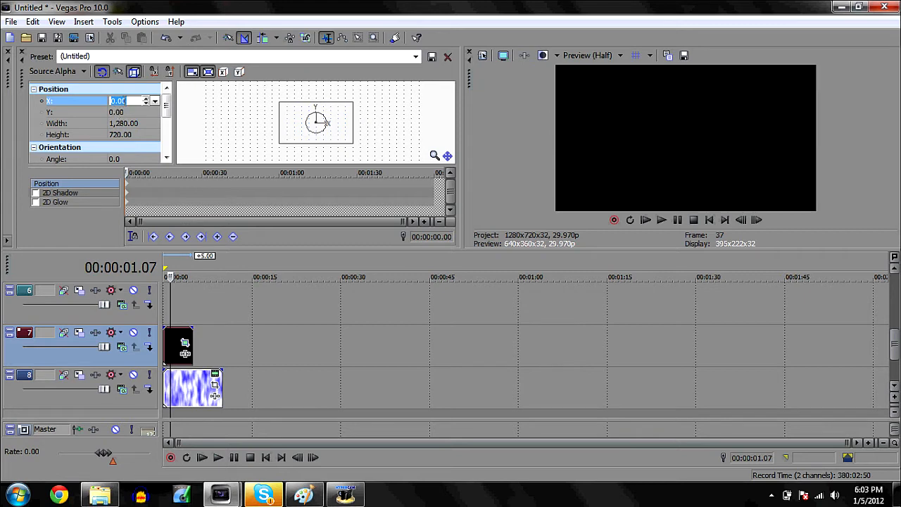
{"action": "left_click", "coordinate": [124, 125]}
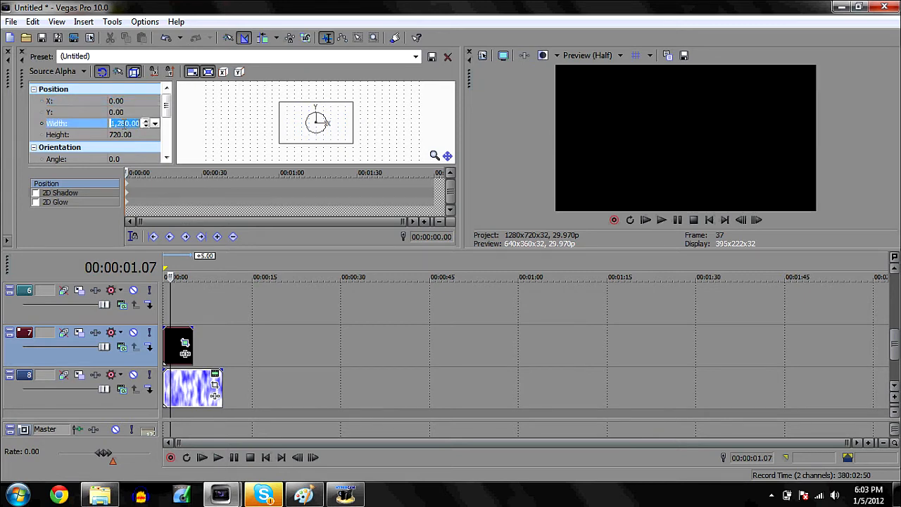
{"action": "type", "text": "1"}
{"action": "left_click", "coordinate": [129, 135]}
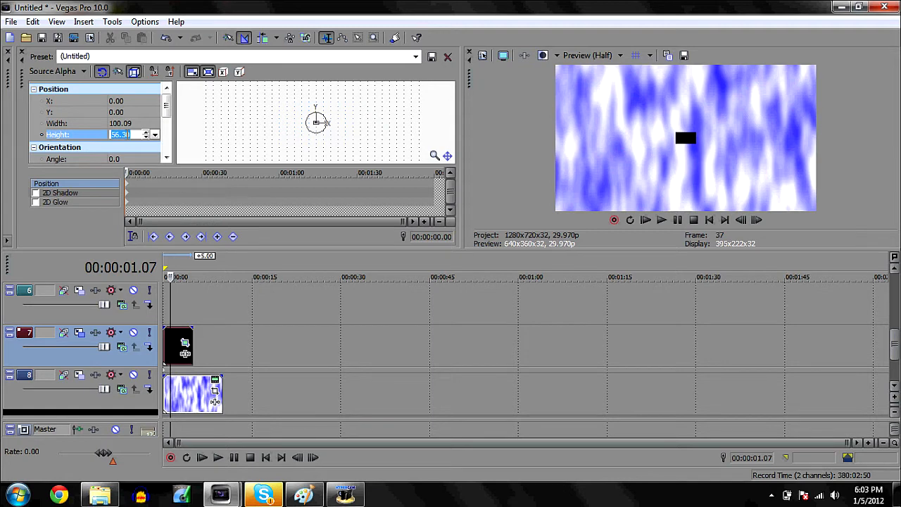
{"action": "type", "text": "20"}
{"action": "key", "text": "Return"}
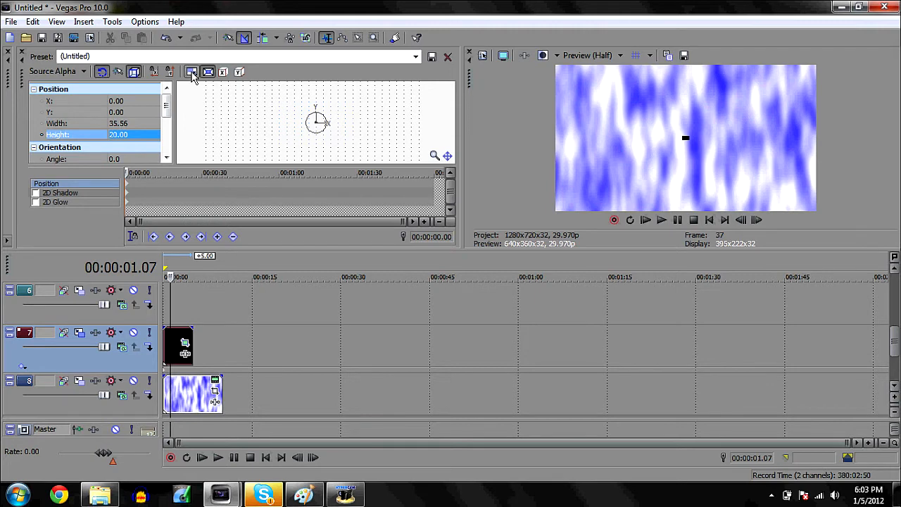
- Unlock the aspect ratio in Track Motion, try a width of 2,000 on track 7, and set the width to 30
{"action": "left_click", "coordinate": [129, 124]}
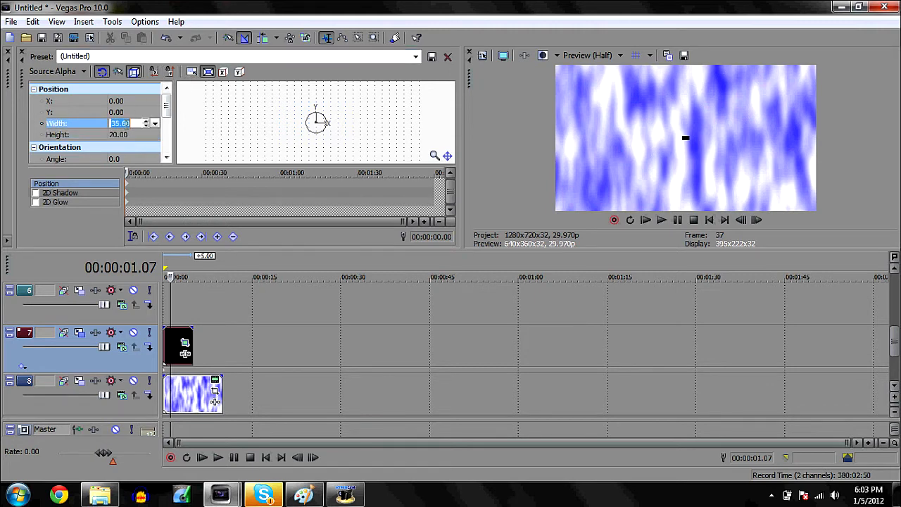
{"action": "type", "text": "2,"}
{"action": "type", "text": "000"}
{"action": "key", "text": "Return"}
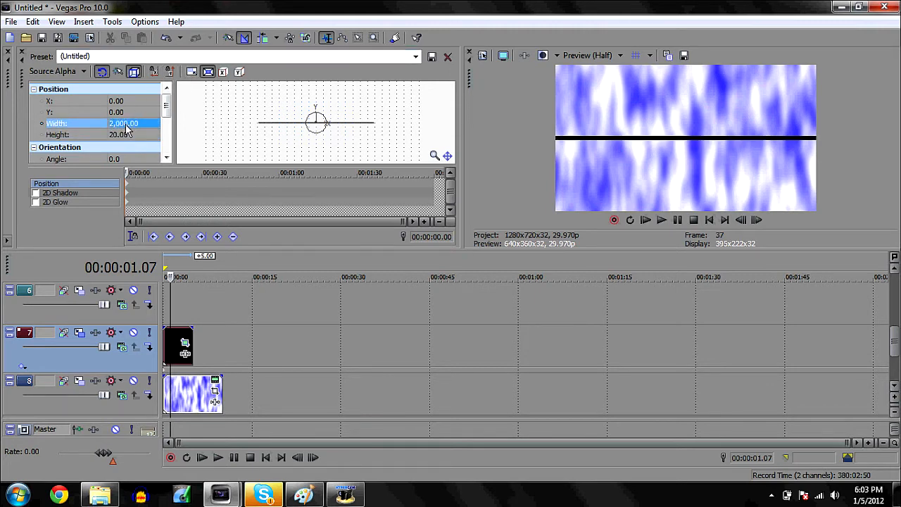
{"action": "left_click", "coordinate": [124, 125]}
{"action": "type", "text": "30"}
{"action": "key", "text": "Return"}
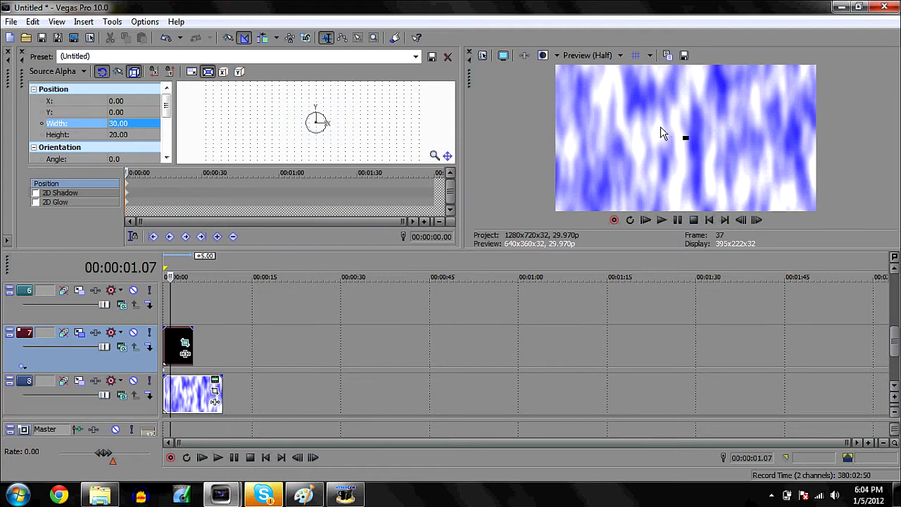
- Try an X position of 50 for track 7's black image and return X to 0
{"action": "left_click", "coordinate": [116, 101]}
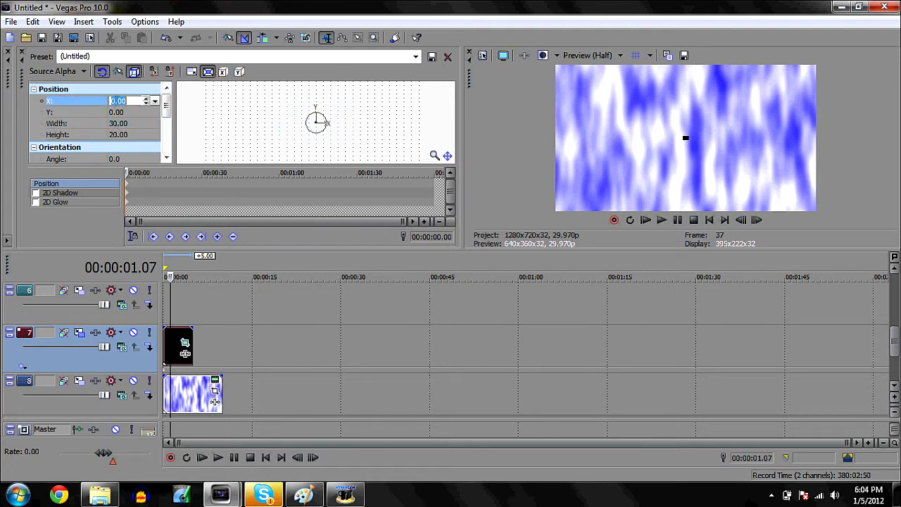
{"action": "type", "text": "50"}
{"action": "key", "text": "Return"}
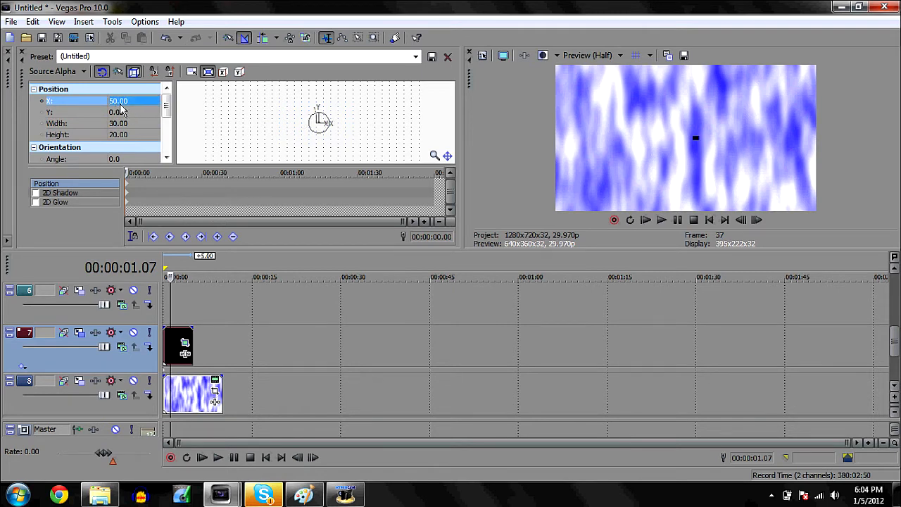
{"action": "left_click", "coordinate": [50, 106]}
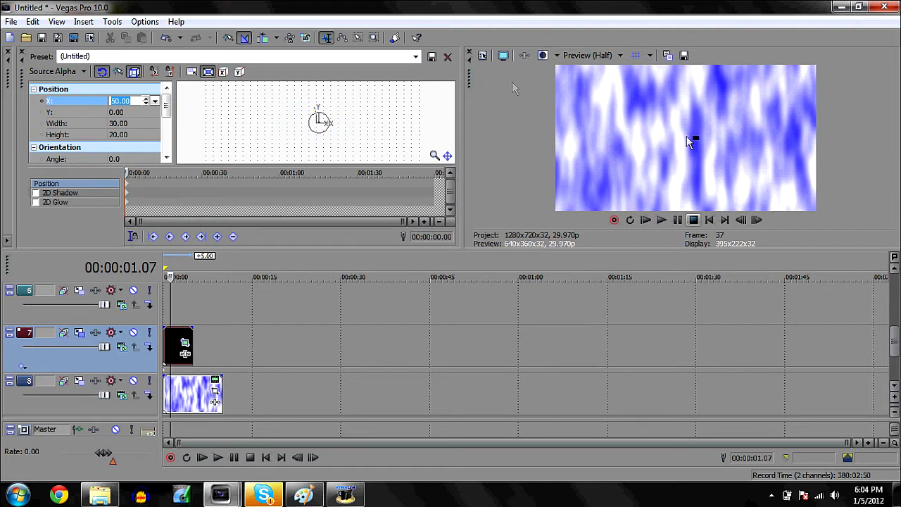
{"action": "key", "text": "Tab"}
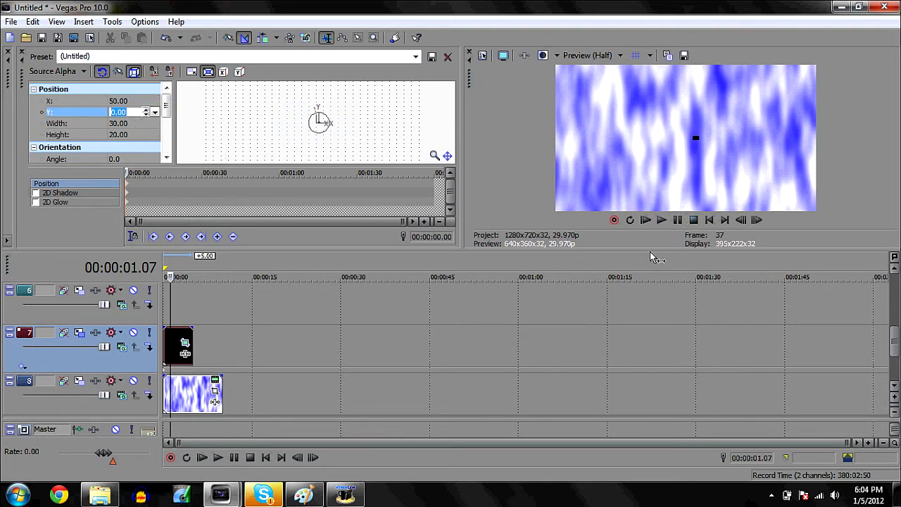
{"action": "left_click", "coordinate": [127, 103]}
{"action": "type", "text": "00"}
{"action": "key", "text": "Return"}
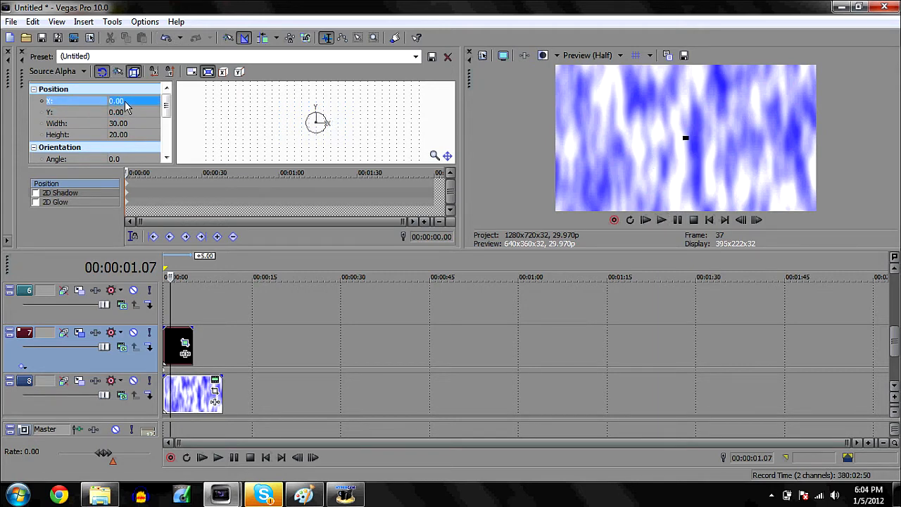
- Try Y positions of 100 and 500 for track 7's black image, and set Y to 350
{"action": "left_click", "coordinate": [117, 113]}
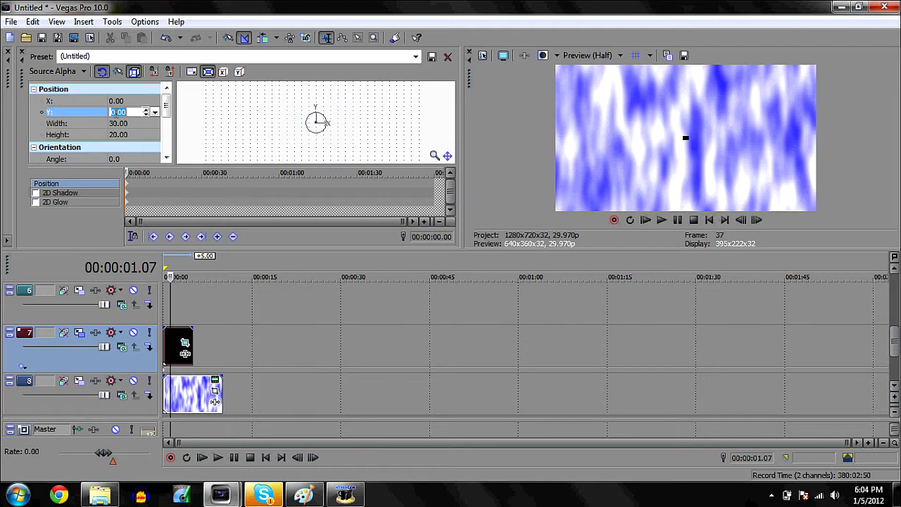
{"action": "type", "text": "100"}
{"action": "key", "text": "Return"}
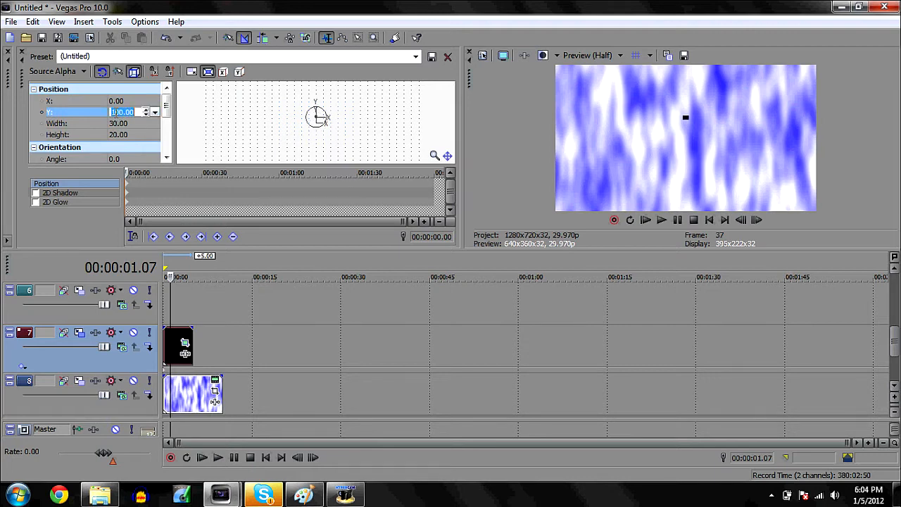
{"action": "type", "text": "500"}
{"action": "key", "text": "Return"}
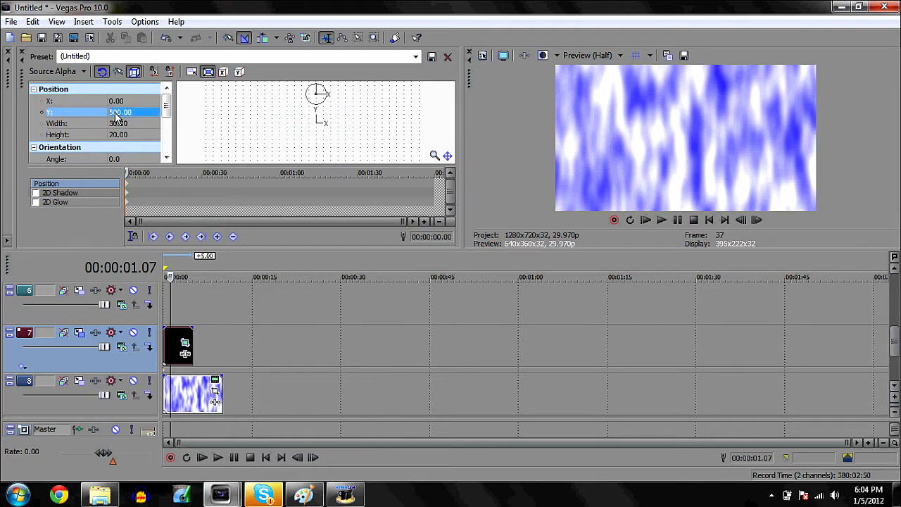
{"action": "type", "text": "350"}
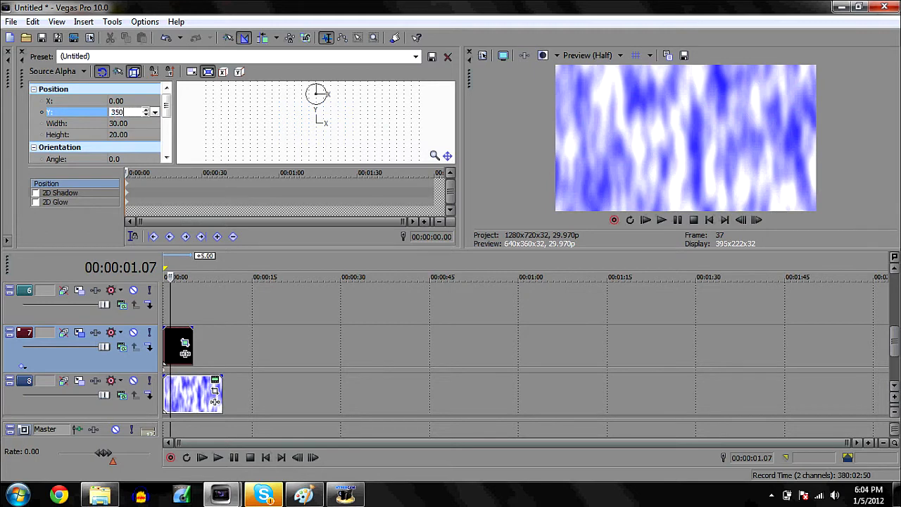
{"action": "key", "text": "Return"}
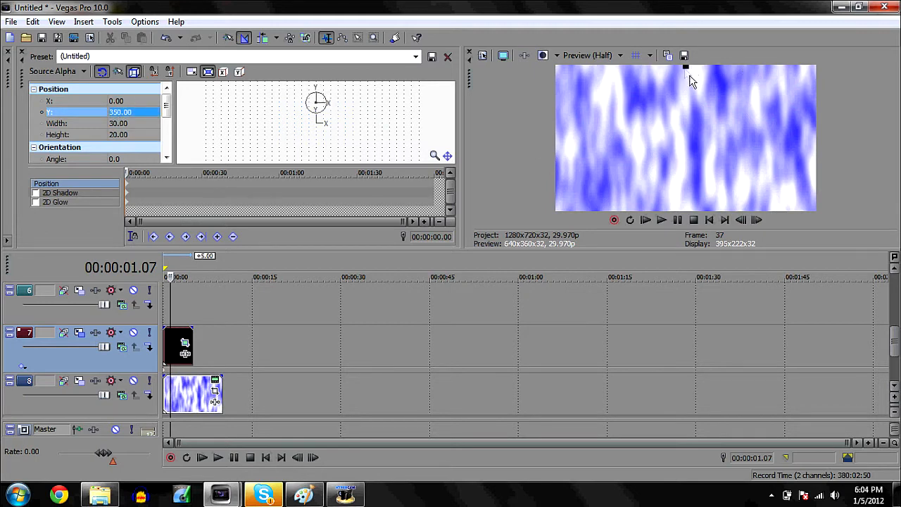
- Set track 7's black image to Y position -200 and X position 300
{"action": "left_click", "coordinate": [125, 113]}
{"action": "type", "text": "-200"}
{"action": "key", "text": "Return"}
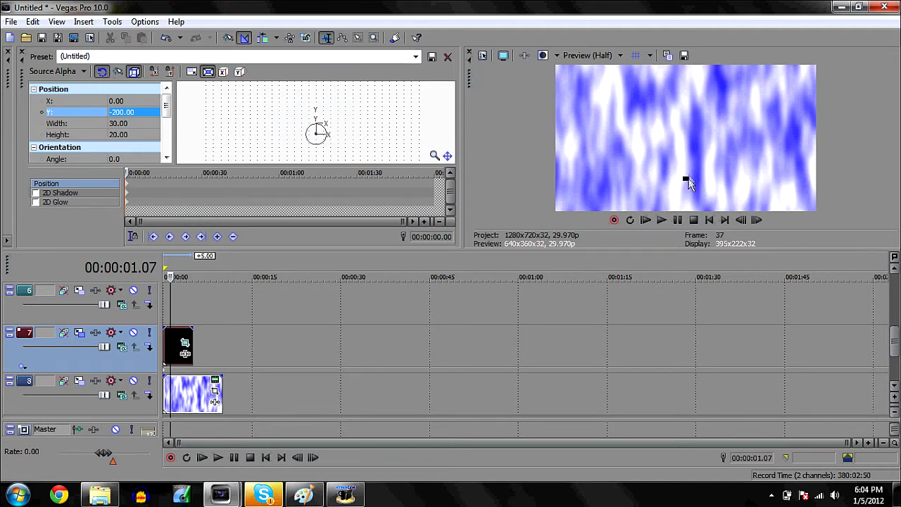
{"action": "key", "text": "Up"}
{"action": "type", "text": "30"}
{"action": "key", "text": "Return"}
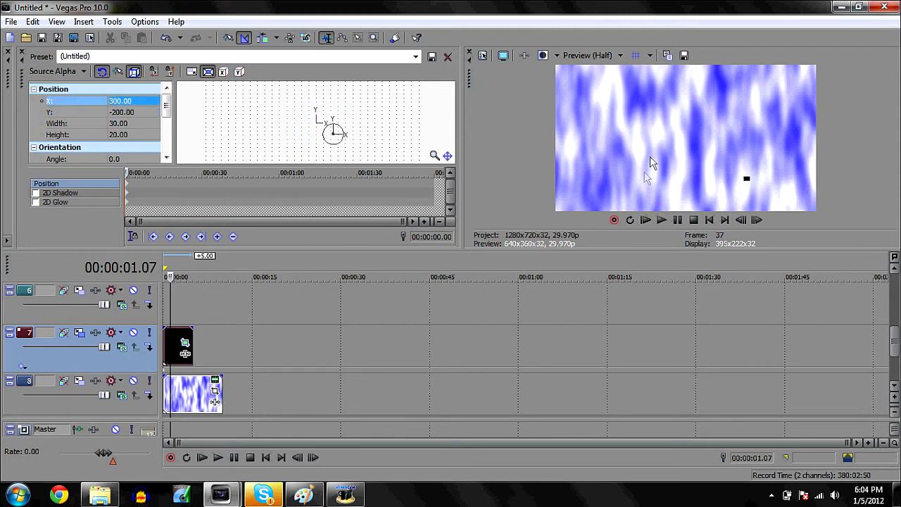
- Extend the black clip to the end of the noise clip and apply the Gameplay In Backround motion preset to track 7
{"action": "left_click", "coordinate": [126, 124]}
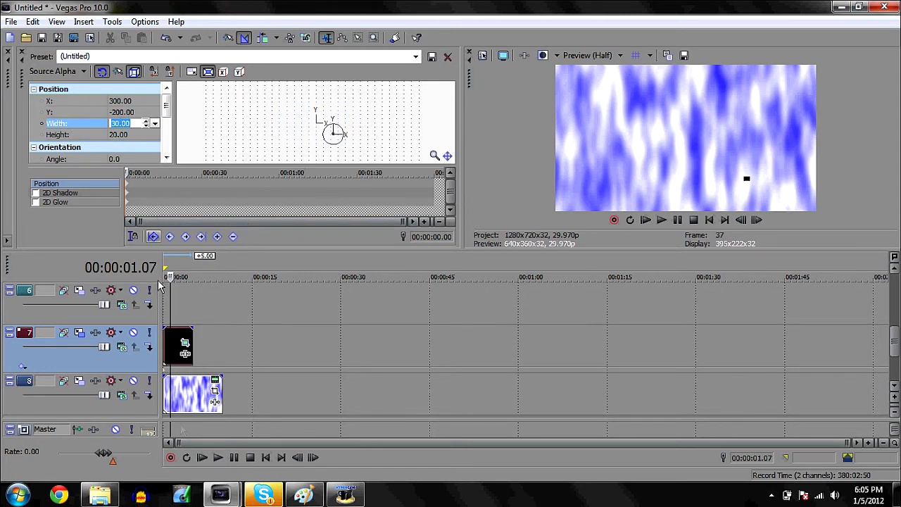
{"action": "left_click_drag", "start_coordinate": [192, 345], "coordinate": [223, 345]}
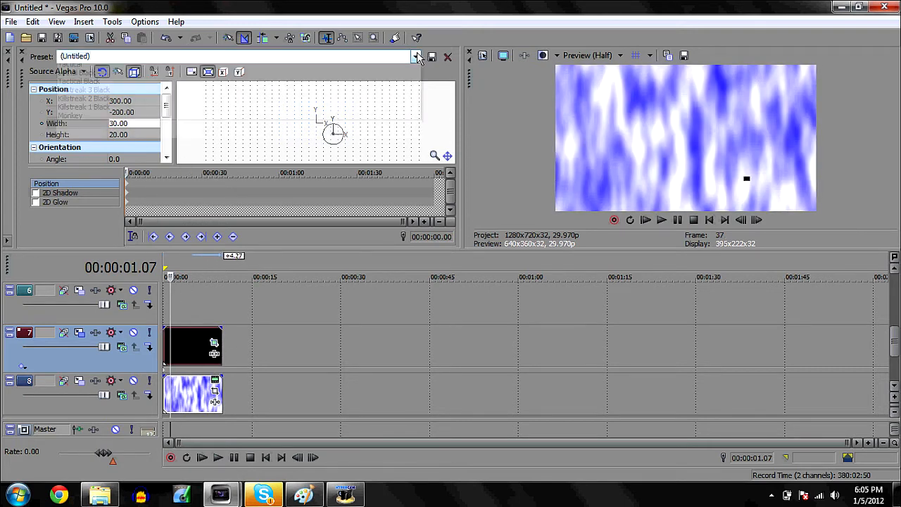
{"action": "left_click", "coordinate": [322, 56]}
{"action": "left_click", "coordinate": [298, 78]}
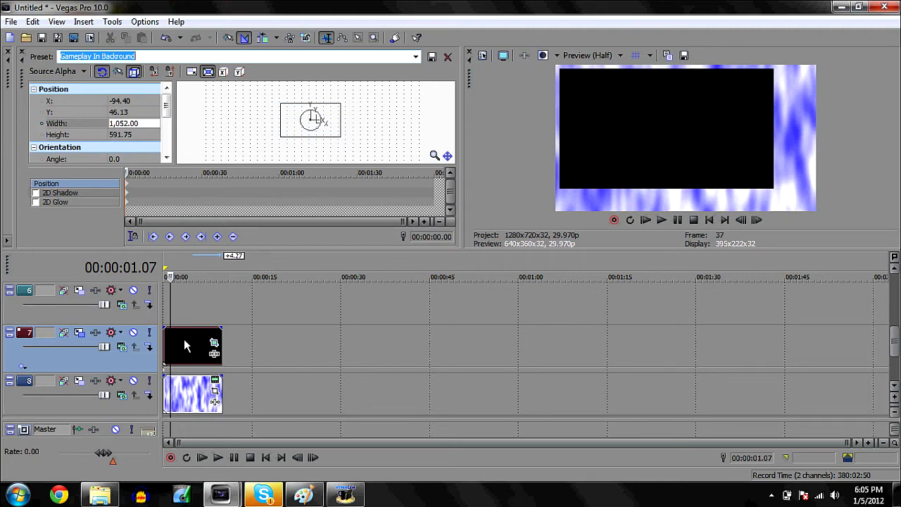
- Place Capture.PNG at the start of track 6 and apply the black Pan/Crop preset to the clip
{"action": "left_click", "coordinate": [105, 493]}
{"action": "left_click", "coordinate": [108, 490]}
{"action": "left_click", "coordinate": [21, 54]}
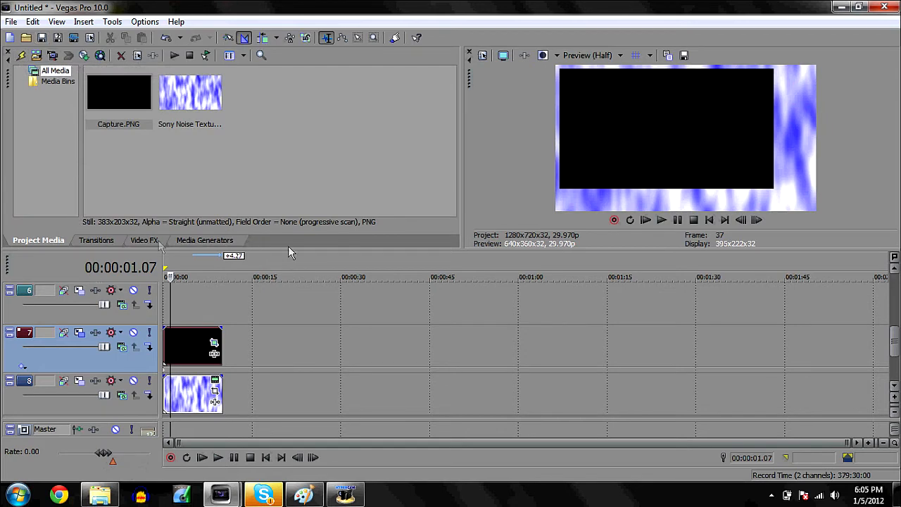
{"action": "left_click_drag", "start_coordinate": [118, 81], "coordinate": [193, 308]}
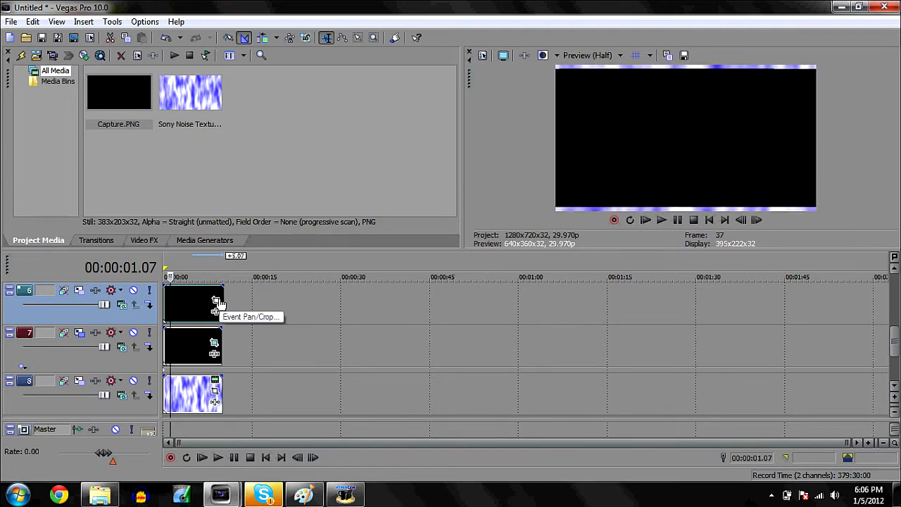
{"action": "left_click", "coordinate": [214, 301]}
{"action": "left_click", "coordinate": [599, 225]}
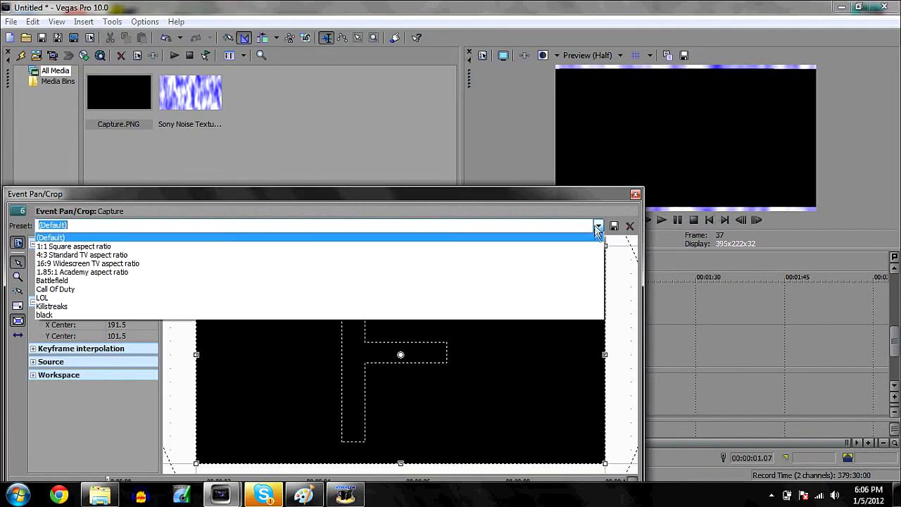
{"action": "left_click", "coordinate": [587, 315]}
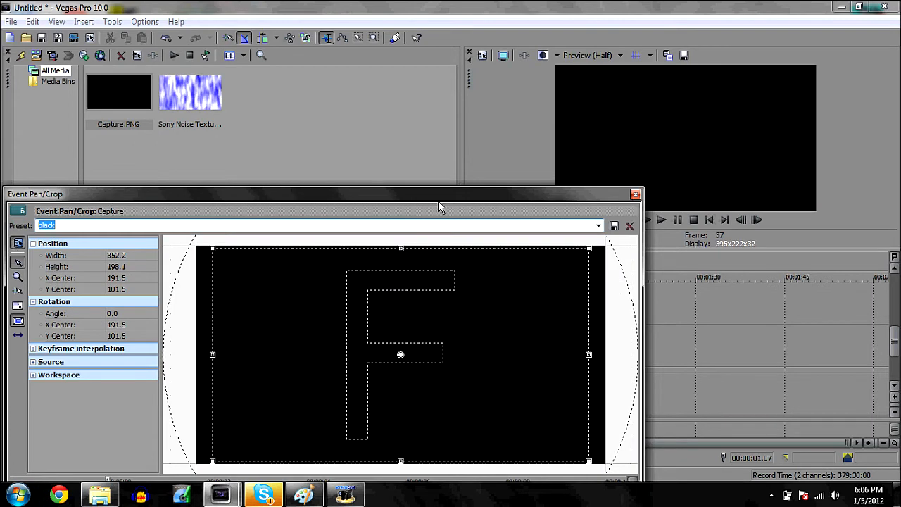
{"action": "left_click", "coordinate": [636, 194]}
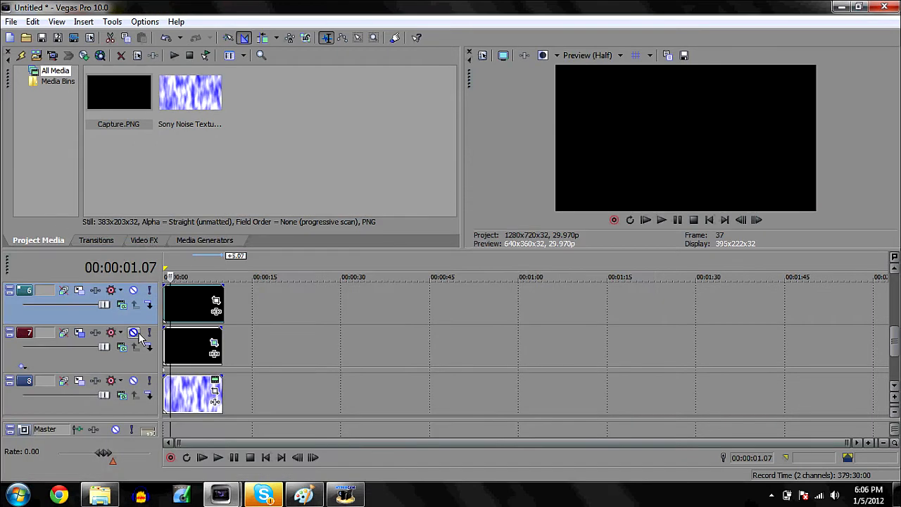
- Apply the Primary Weapon Black Track Motion preset to track 6
{"action": "left_click", "coordinate": [80, 291]}
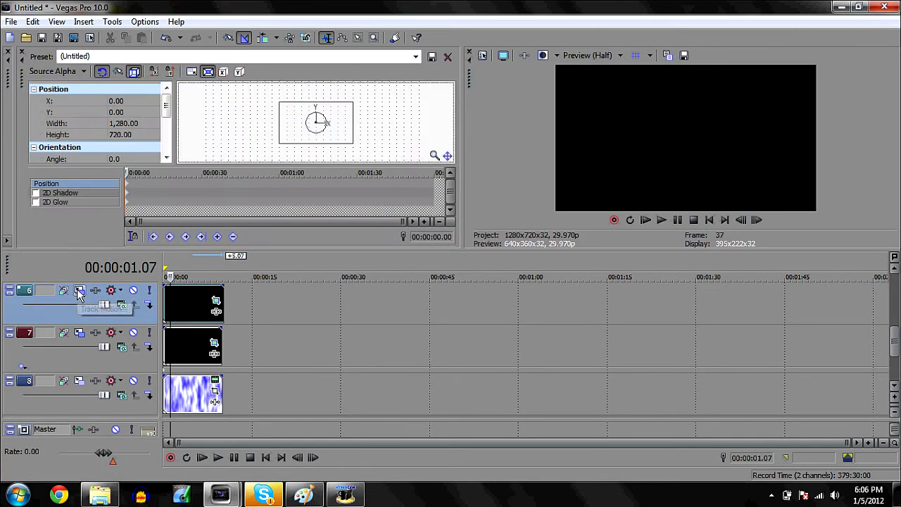
{"action": "left_click", "coordinate": [412, 57]}
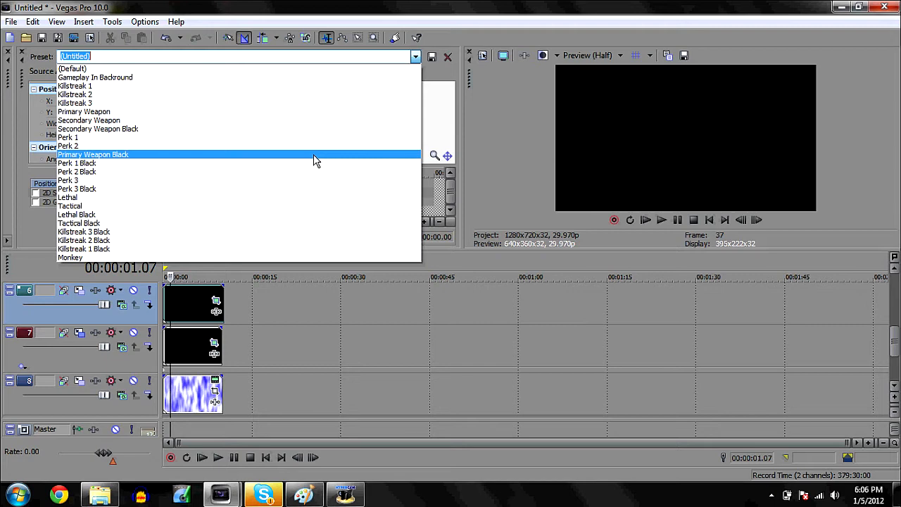
{"action": "left_click", "coordinate": [313, 154]}
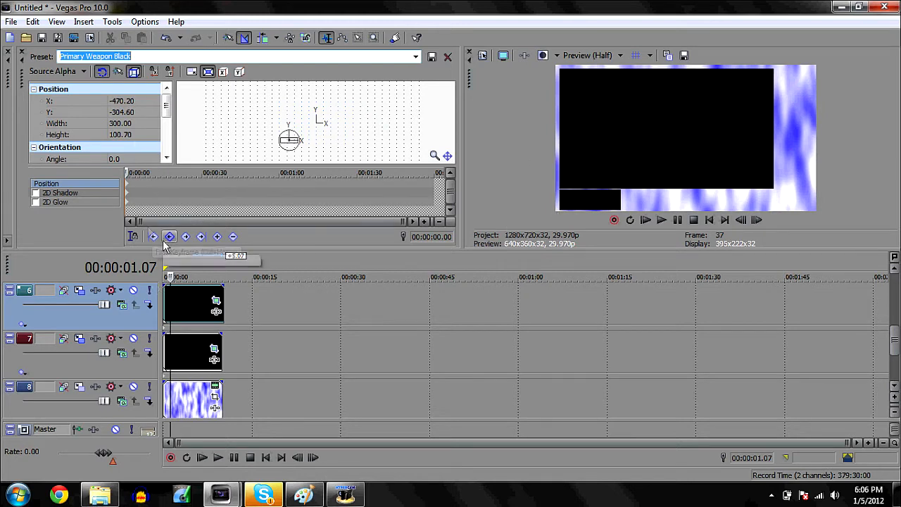
- Place Capture.PNG at the start of track 5 and apply the black Pan/Crop preset to the clip
{"action": "left_click", "coordinate": [22, 52]}
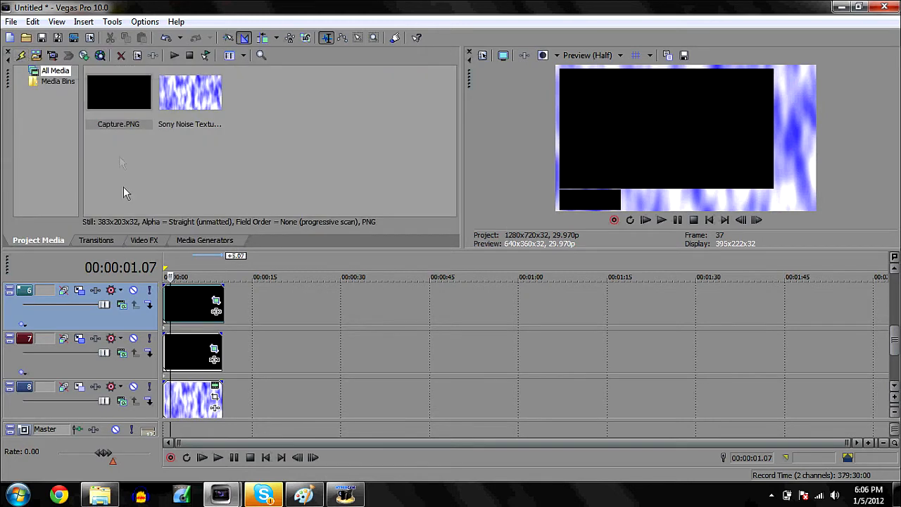
{"action": "double_click", "coordinate": [895, 269]}
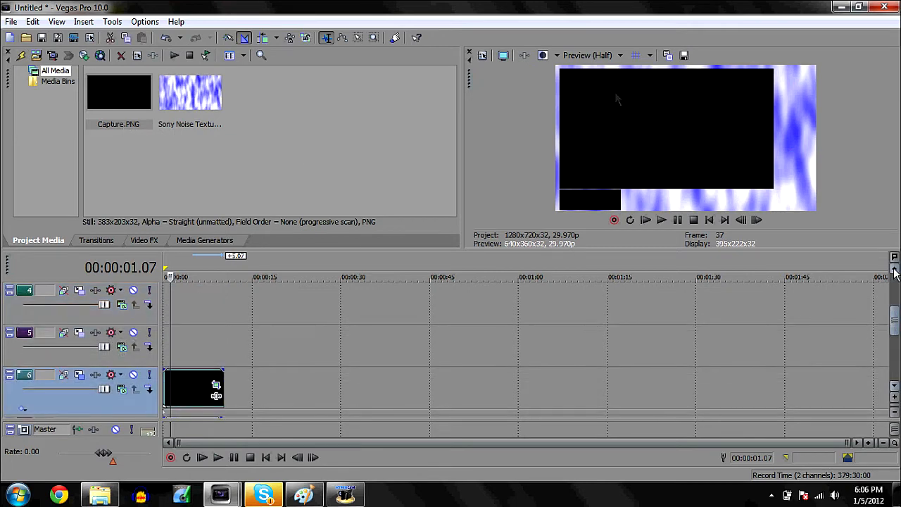
{"action": "left_click_drag", "start_coordinate": [105, 90], "coordinate": [188, 347]}
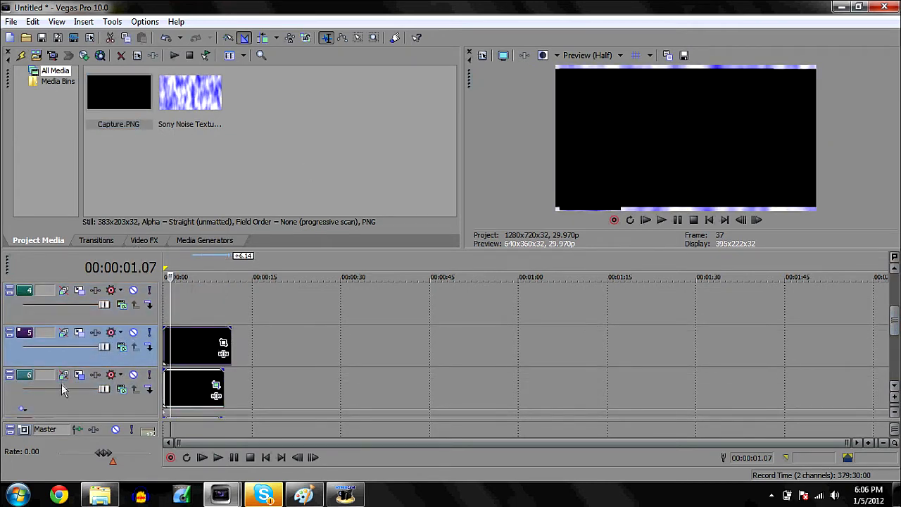
{"action": "left_click", "coordinate": [79, 335]}
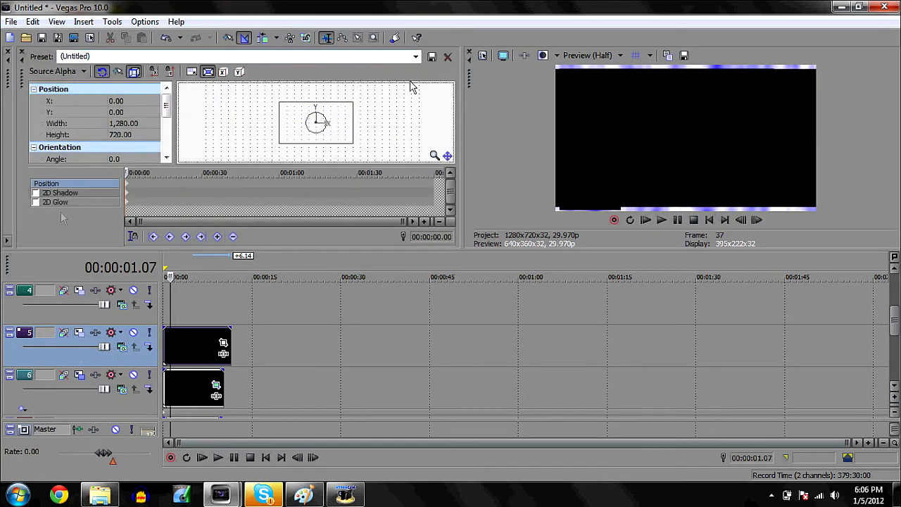
{"action": "left_click", "coordinate": [22, 53]}
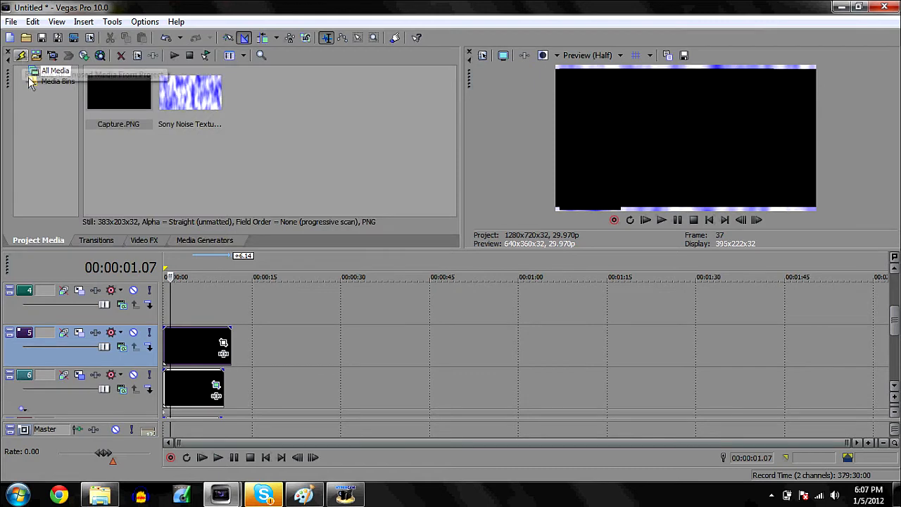
{"action": "left_click", "coordinate": [223, 345]}
{"action": "left_click", "coordinate": [598, 225]}
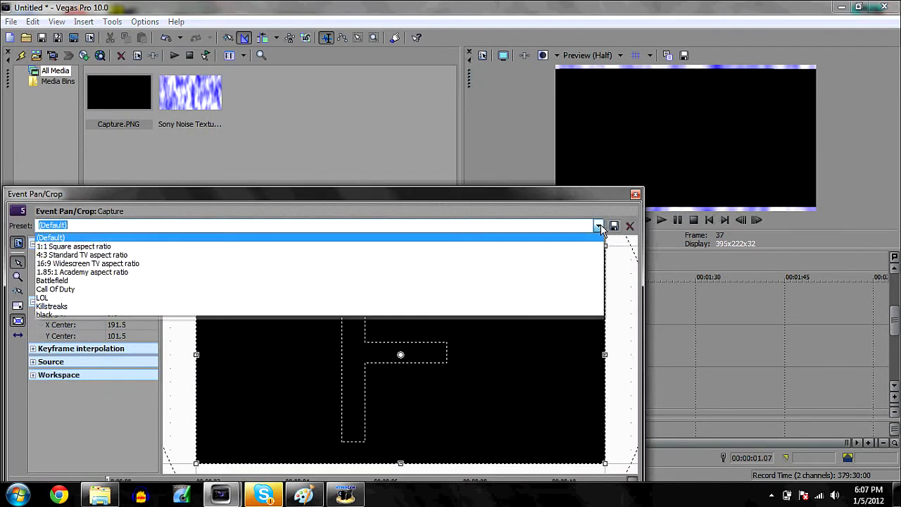
{"action": "left_click", "coordinate": [557, 315]}
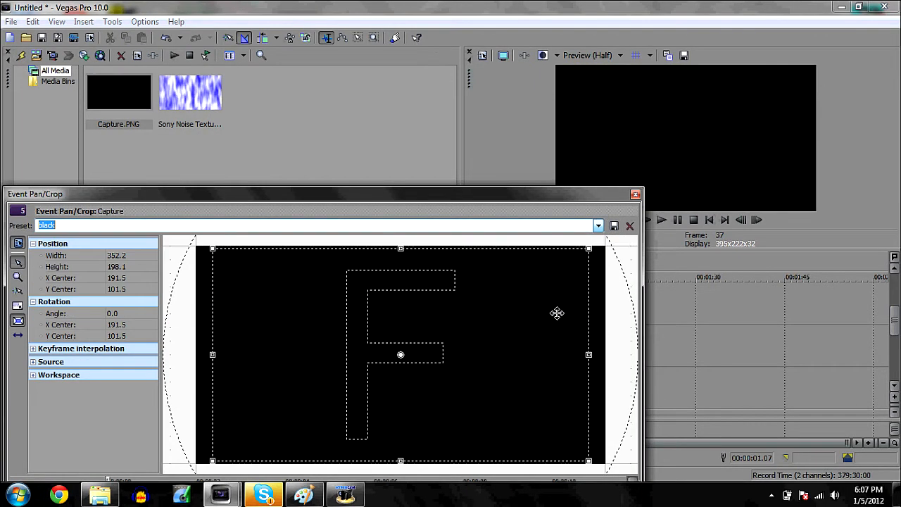
{"action": "left_click", "coordinate": [635, 194]}
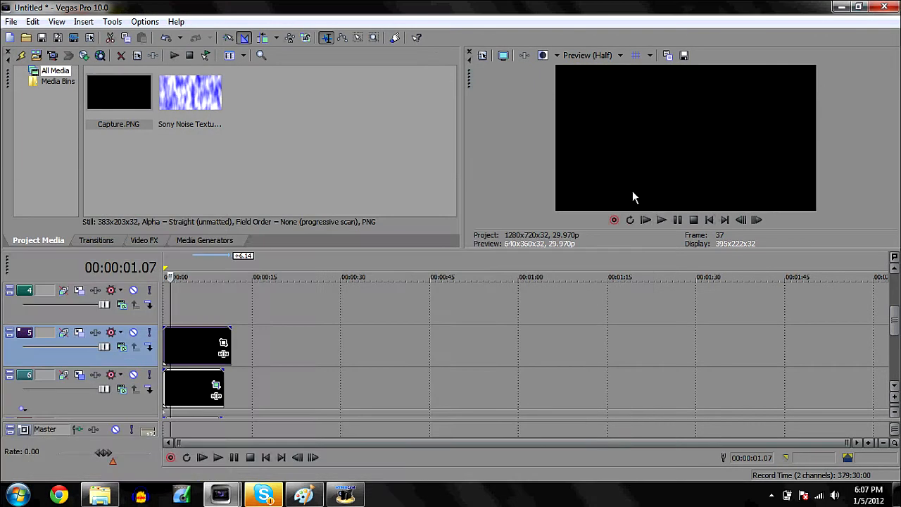
- Apply the Secondary Weapon Black Track Motion preset to track 5
{"action": "left_click", "coordinate": [80, 333]}
{"action": "left_click", "coordinate": [416, 57]}
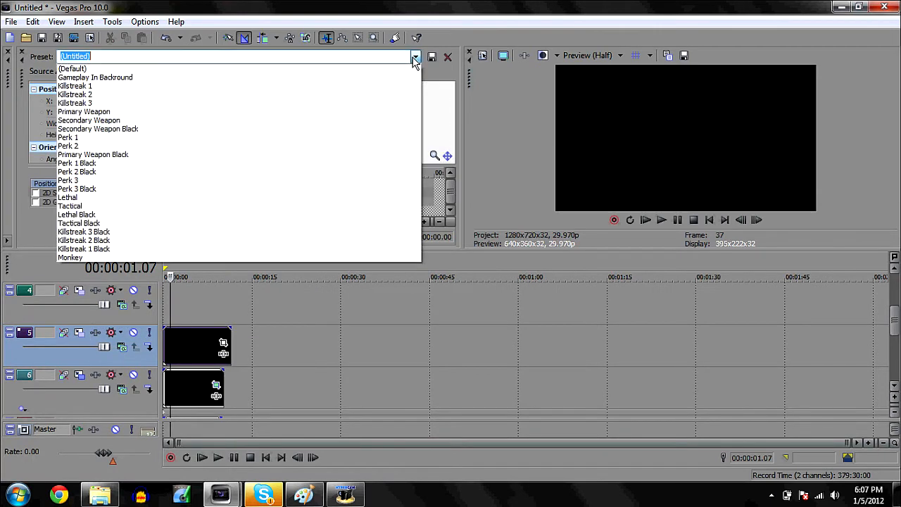
{"action": "left_click", "coordinate": [400, 131]}
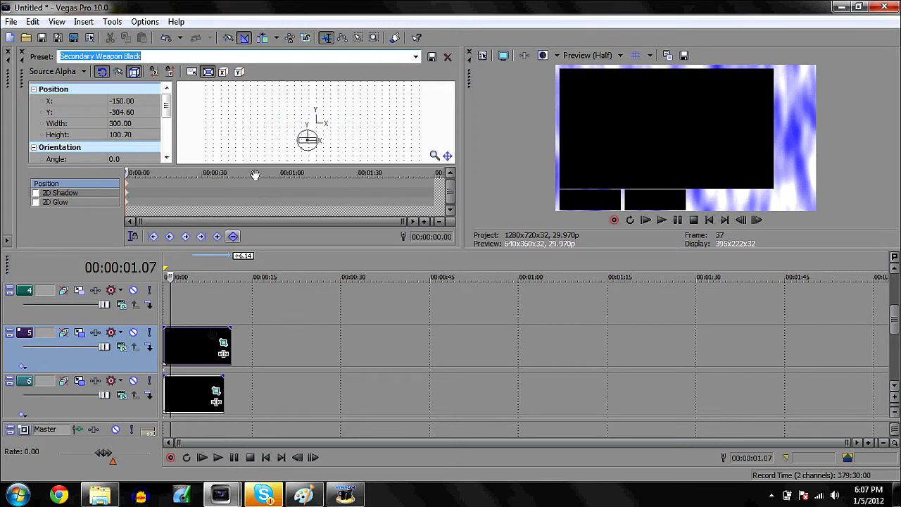
- Look over the black clips on tracks 5 to 7 and the list of saved Track Motion presets
{"action": "left_click_drag", "start_coordinate": [895, 319], "coordinate": [895, 338]}
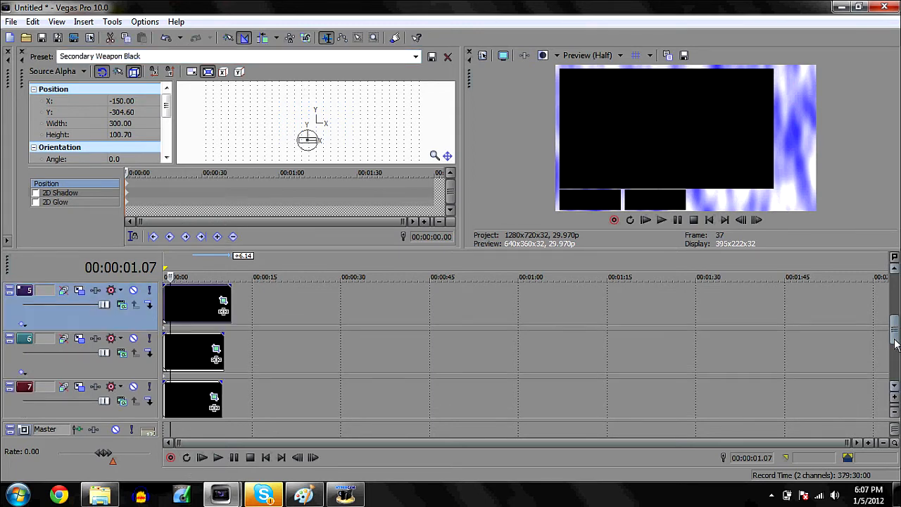
{"action": "left_click", "coordinate": [191, 395]}
{"action": "left_click", "coordinate": [165, 402]}
{"action": "left_click", "coordinate": [181, 401]}
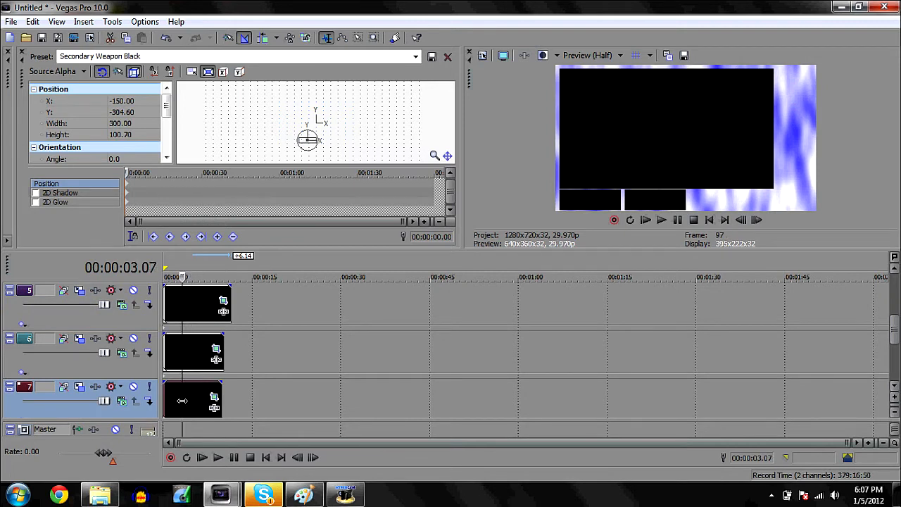
{"action": "left_click", "coordinate": [144, 58]}
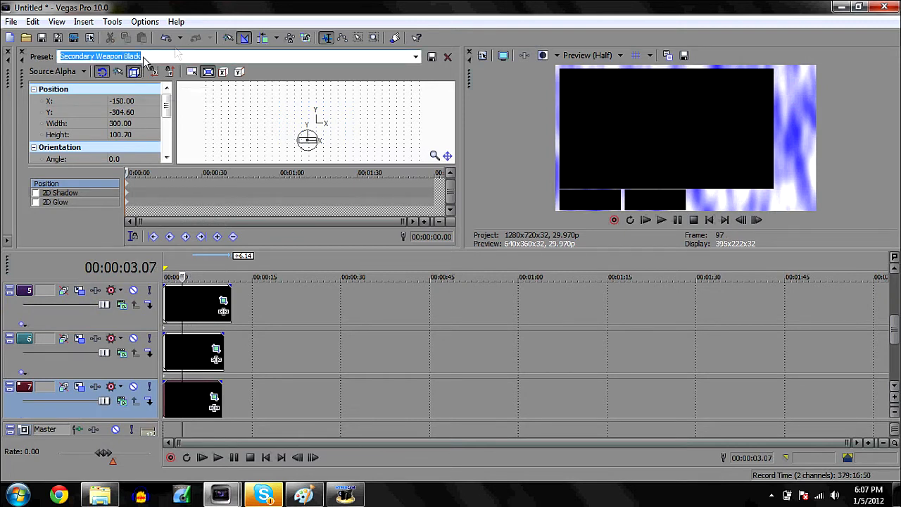
{"action": "left_click", "coordinate": [415, 58]}
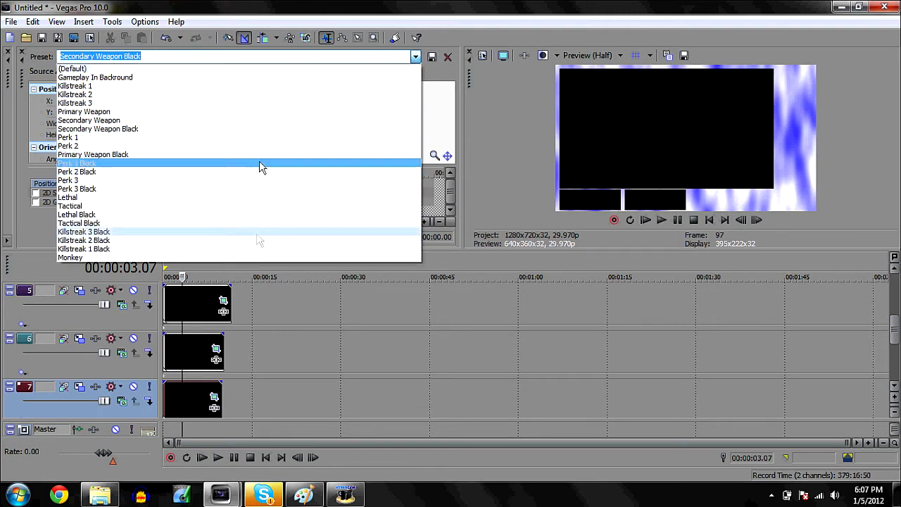
{"action": "left_click", "coordinate": [415, 57]}
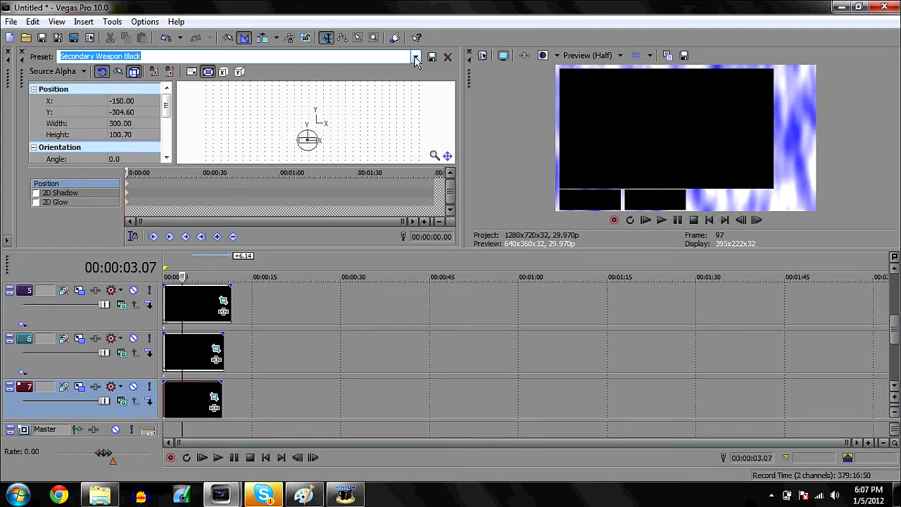
- Reopen track 5's Track Motion and reapply the Secondary Weapon Black preset
{"action": "mouse_move", "coordinate": [264, 495]}
{"action": "left_click", "coordinate": [204, 302]}
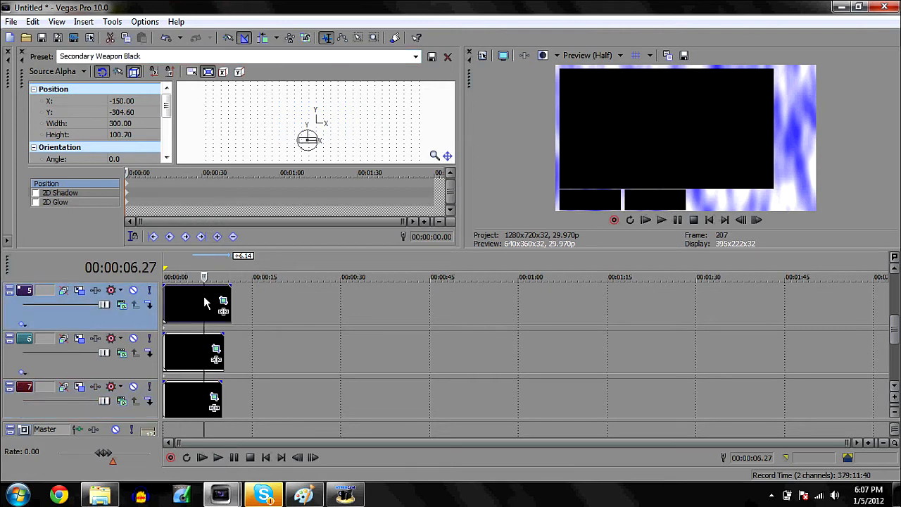
{"action": "left_click", "coordinate": [81, 291]}
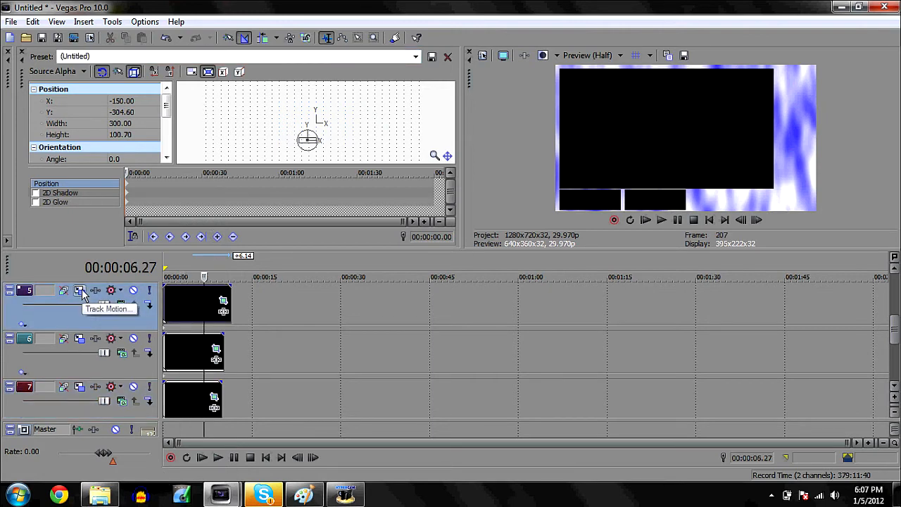
{"action": "left_click", "coordinate": [416, 56]}
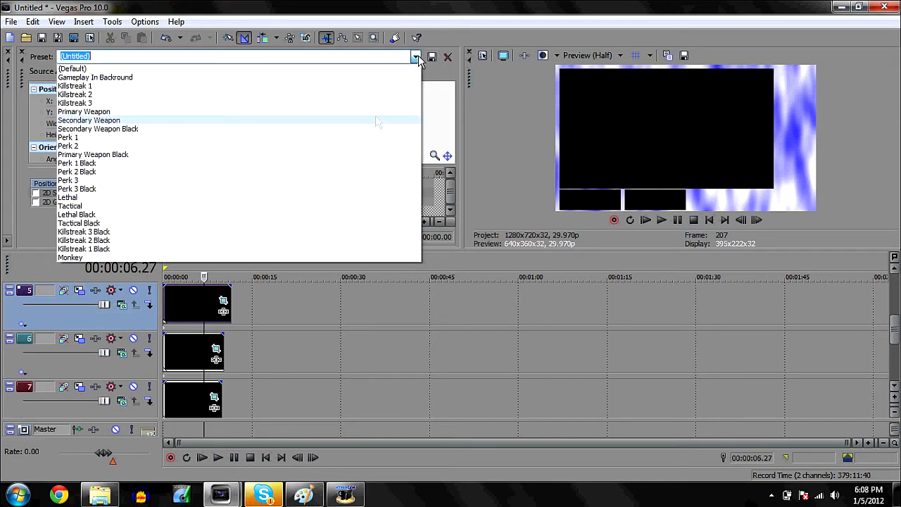
{"action": "left_click", "coordinate": [345, 136]}
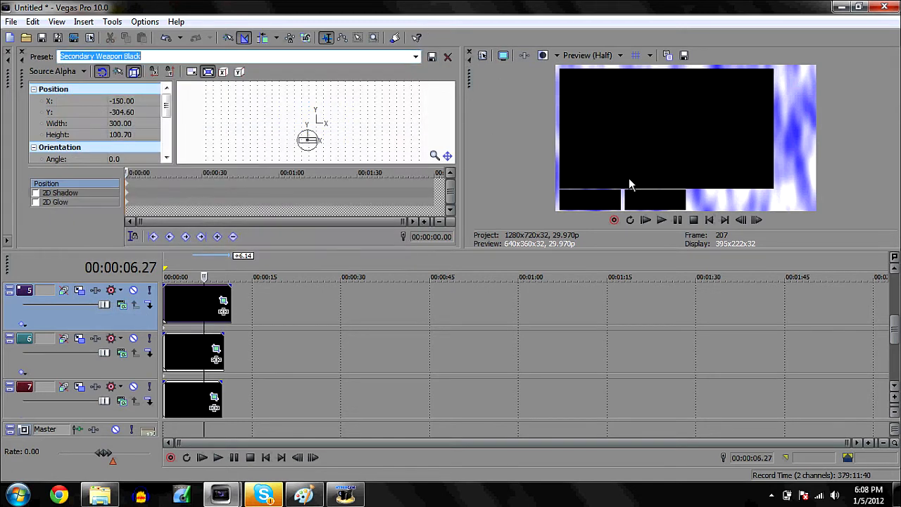
{"action": "left_click", "coordinate": [154, 102]}
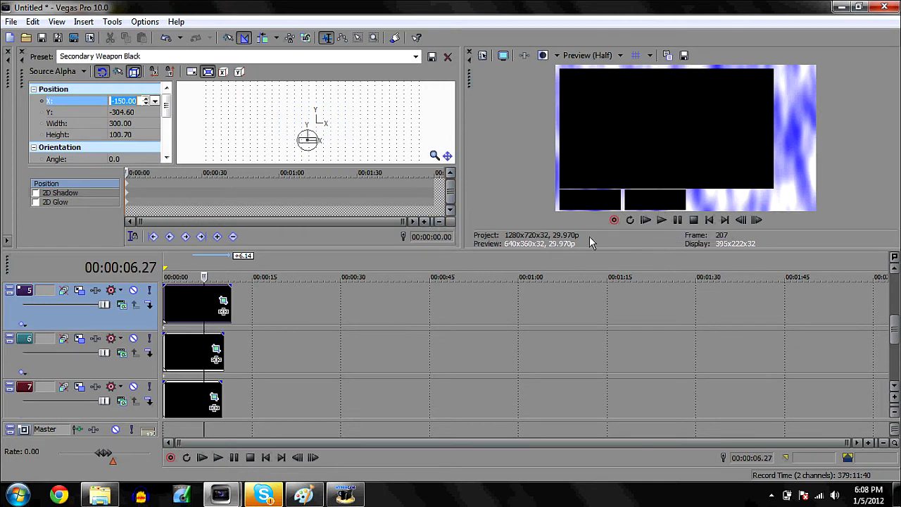
{"action": "left_click", "coordinate": [629, 220]}
- Place Capture.PNG at the start of track 4 and apply the black Pan/Crop preset to the clip
{"action": "left_click", "coordinate": [893, 281]}
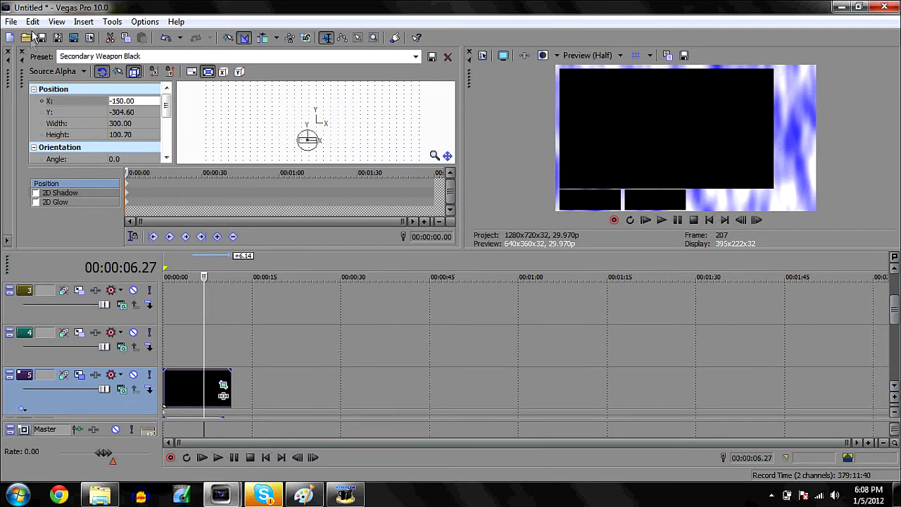
{"action": "left_click", "coordinate": [22, 52]}
{"action": "left_click_drag", "start_coordinate": [109, 114], "coordinate": [226, 347]}
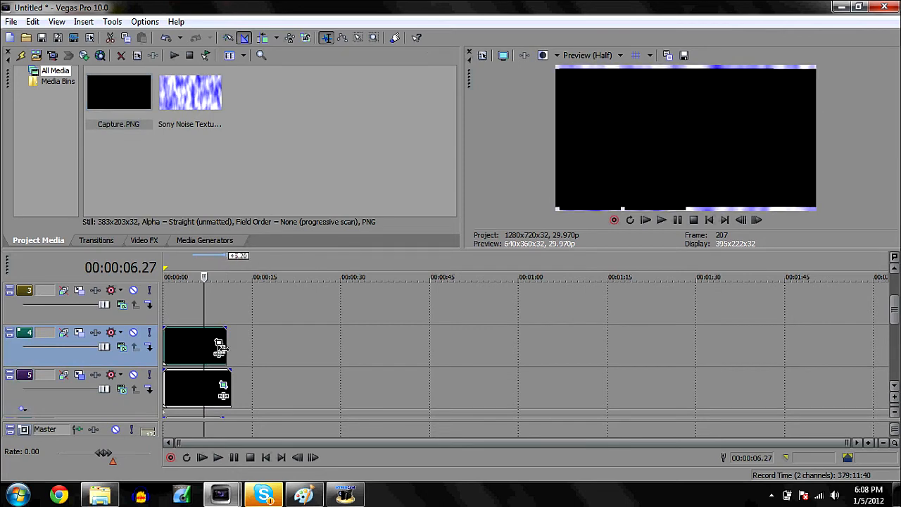
{"action": "left_click", "coordinate": [218, 344]}
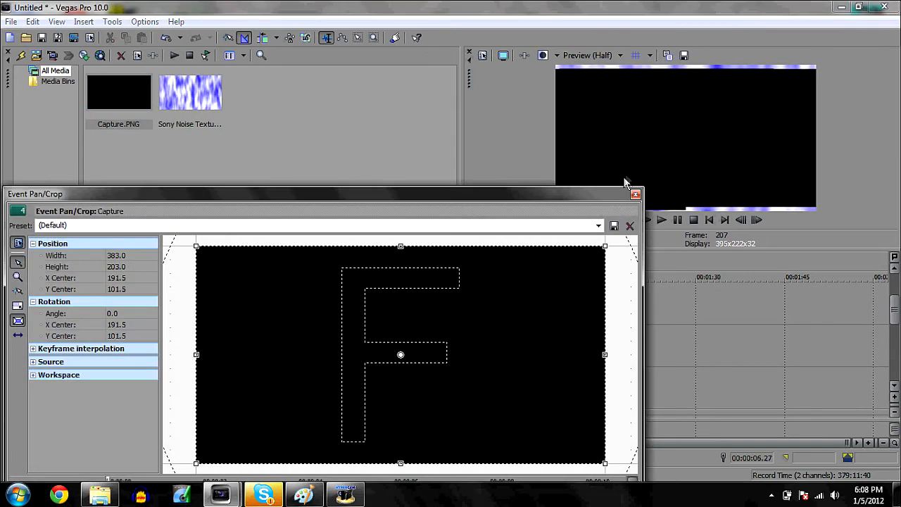
{"action": "left_click", "coordinate": [598, 226]}
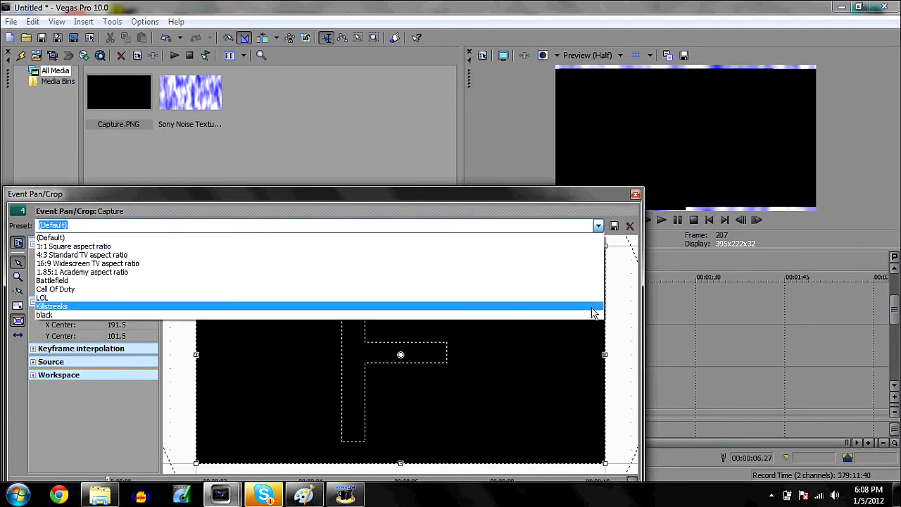
{"action": "left_click", "coordinate": [592, 312]}
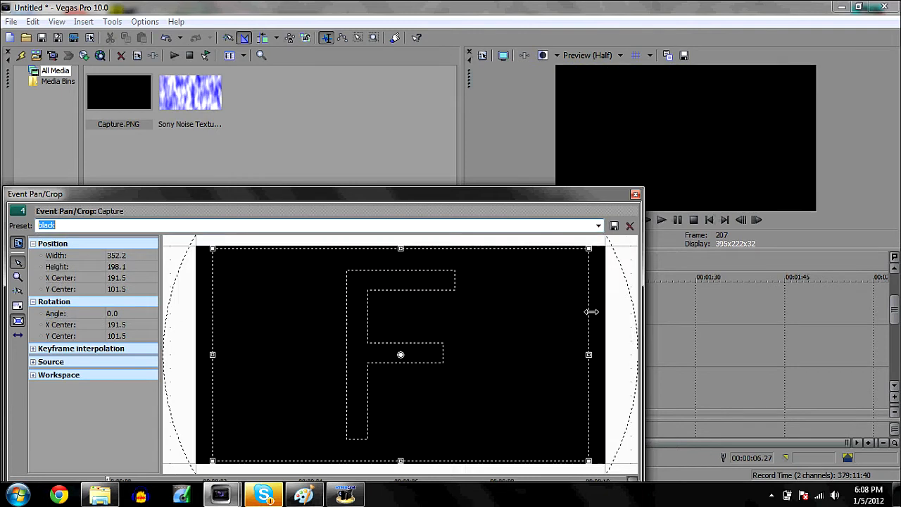
{"action": "left_click", "coordinate": [636, 194]}
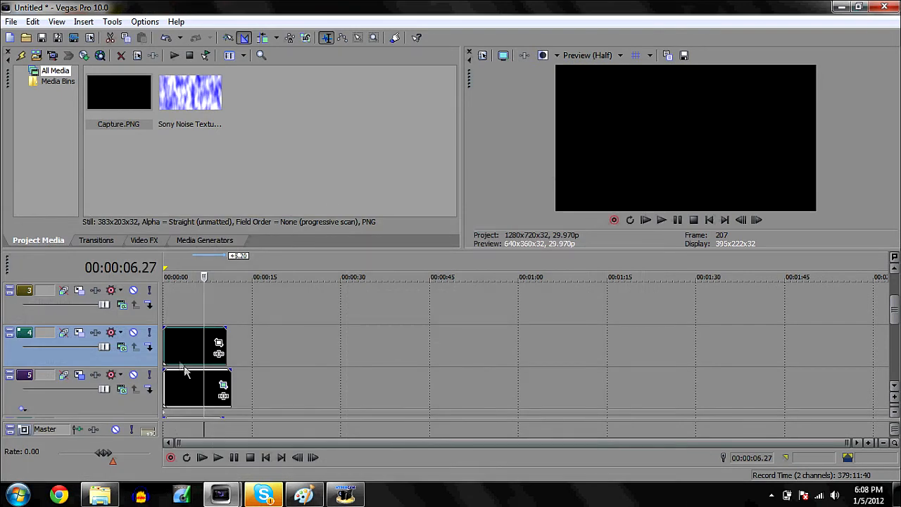
- Apply the Perk 1 Black Track Motion preset to track 4 and look over its position and size values
{"action": "left_click", "coordinate": [80, 334]}
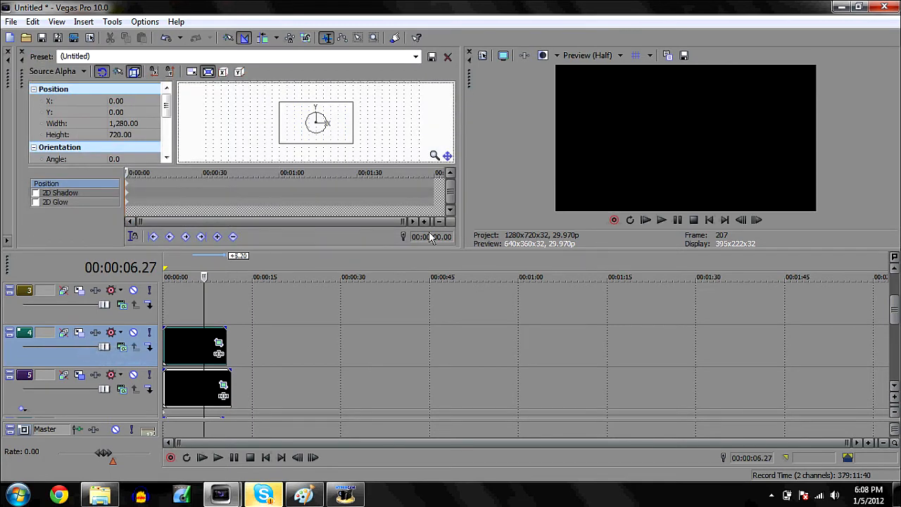
{"action": "left_click", "coordinate": [415, 56]}
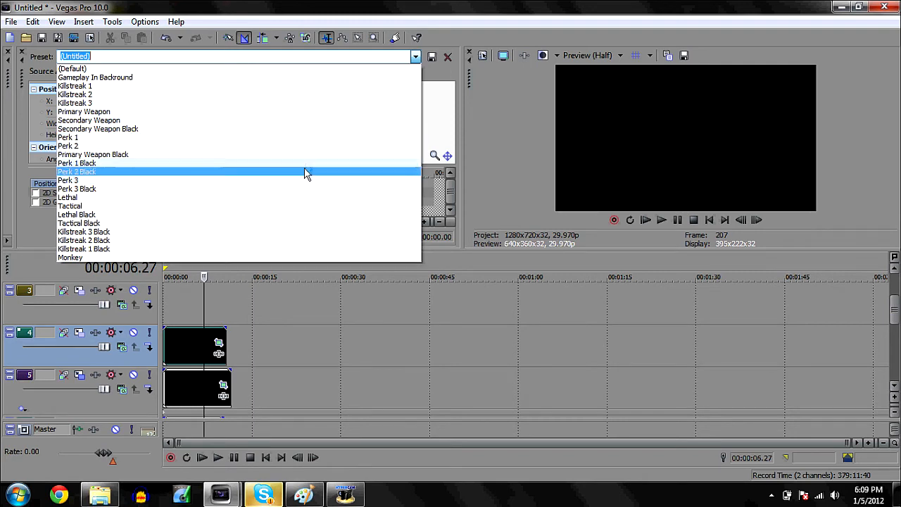
{"action": "left_click", "coordinate": [303, 164]}
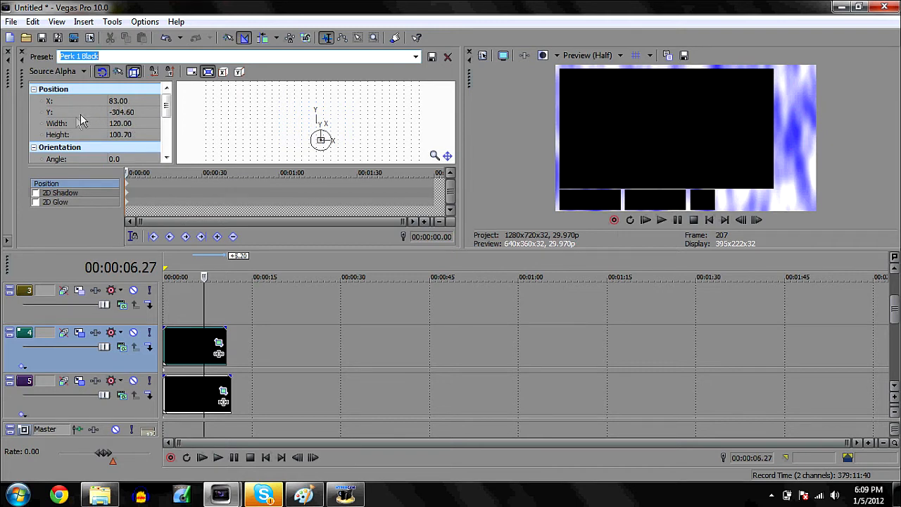
{"action": "left_click", "coordinate": [128, 138]}
{"action": "left_click", "coordinate": [137, 137]}
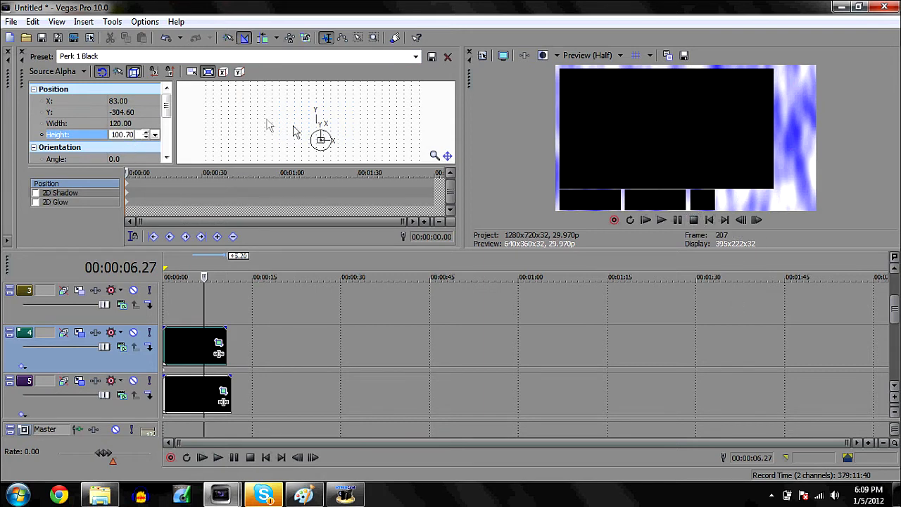
{"action": "left_click", "coordinate": [150, 124]}
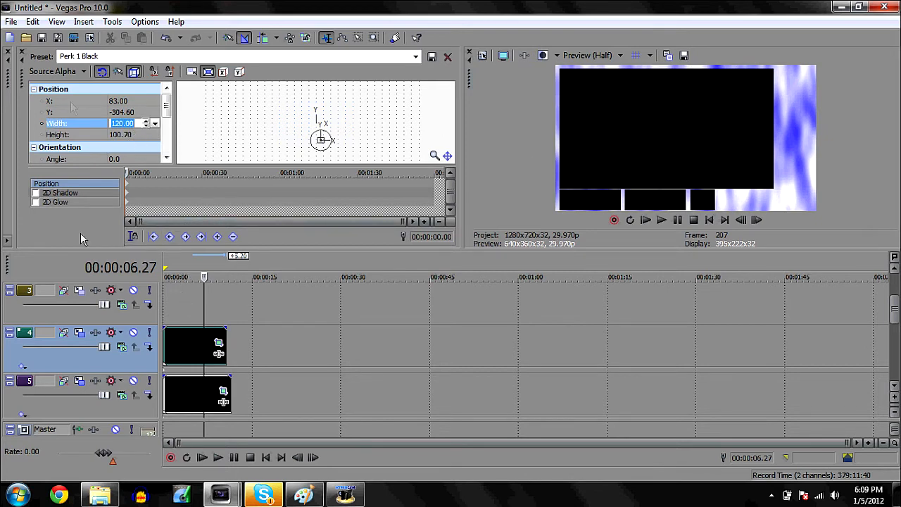
{"action": "left_click", "coordinate": [21, 56]}
- Place Capture.PNG at the start of track 3 and apply the black Pan/Crop preset to the clip
{"action": "left_click", "coordinate": [120, 105]}
{"action": "left_click_drag", "start_coordinate": [159, 254], "coordinate": [227, 301]}
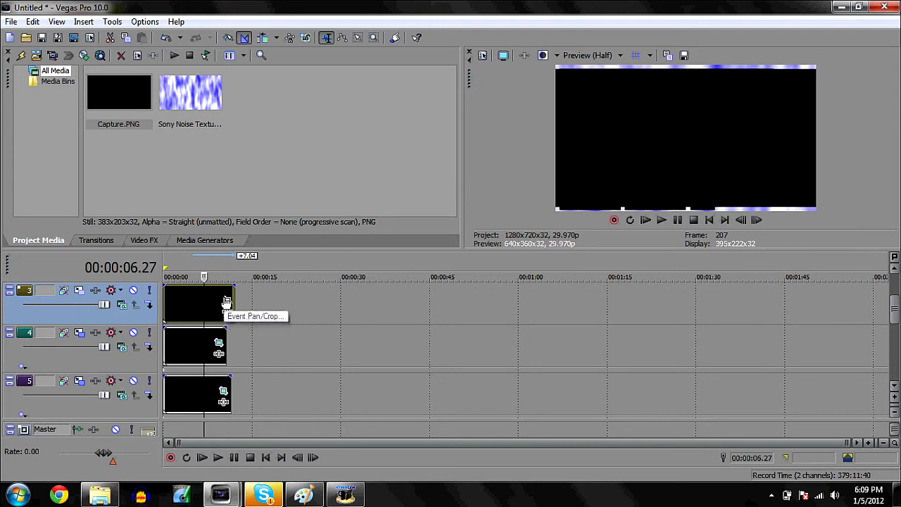
{"action": "left_click", "coordinate": [226, 301]}
{"action": "left_click", "coordinate": [598, 225]}
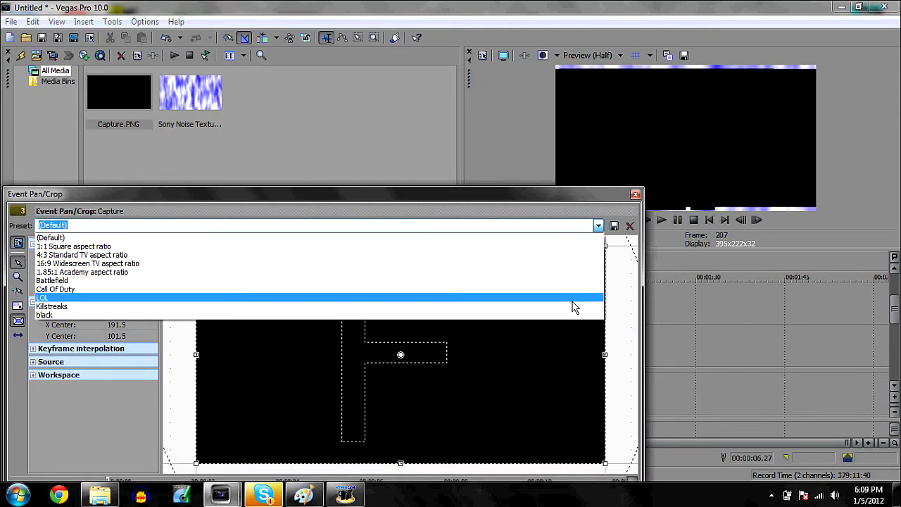
{"action": "left_click", "coordinate": [574, 299]}
{"action": "left_click", "coordinate": [635, 194]}
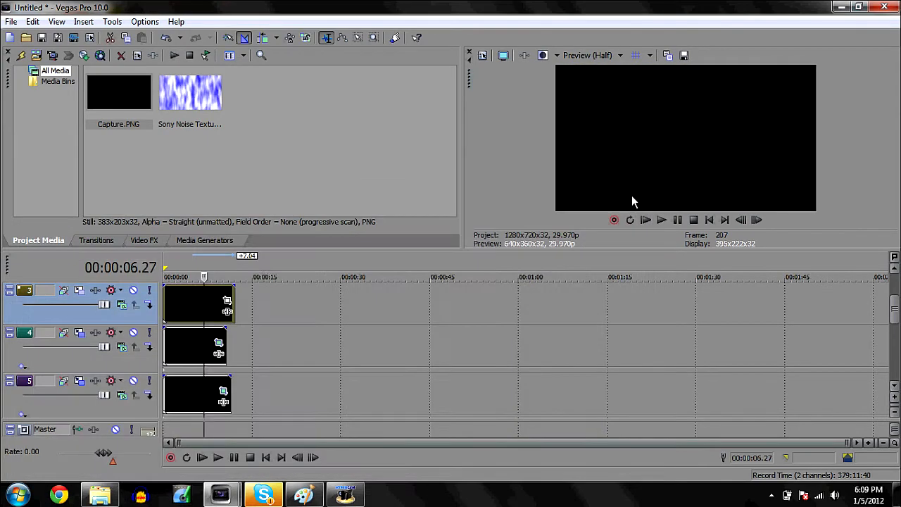
- Apply the Perk 2 Black Track Motion preset to track 3
{"action": "left_click", "coordinate": [78, 290]}
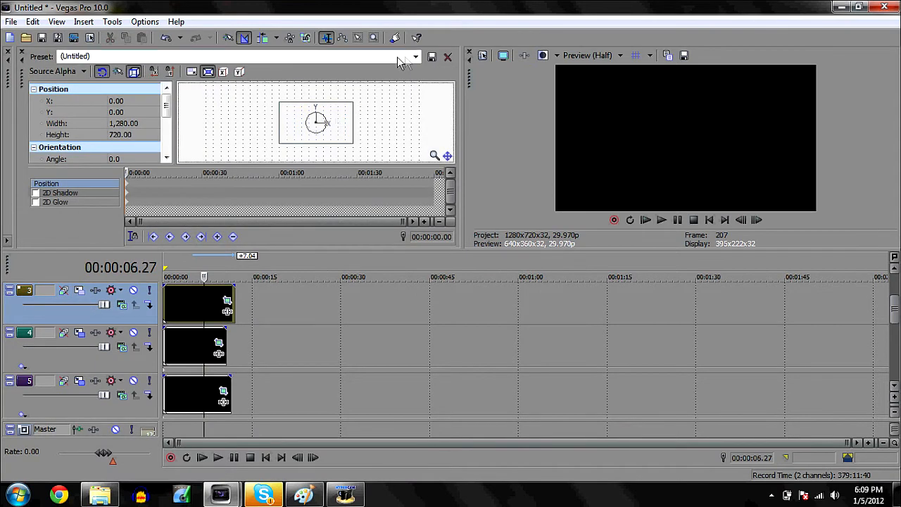
{"action": "left_click", "coordinate": [415, 57]}
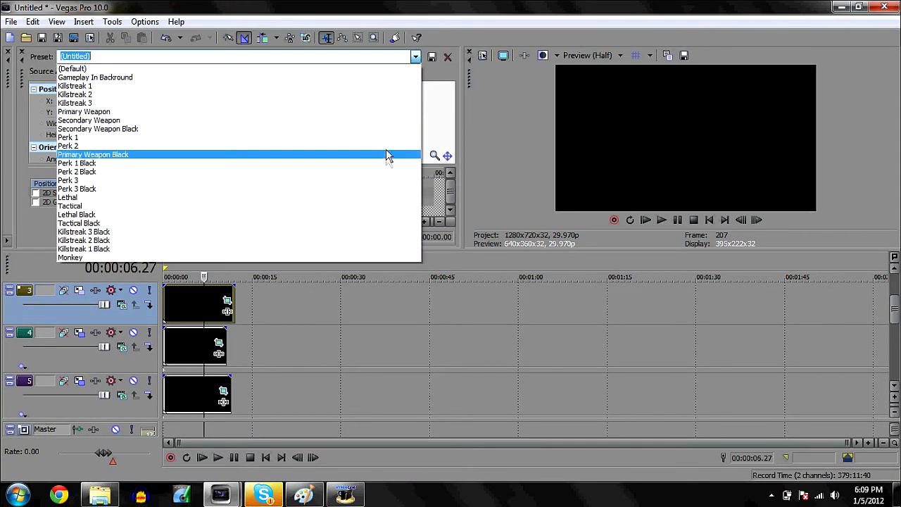
{"action": "left_click", "coordinate": [282, 171]}
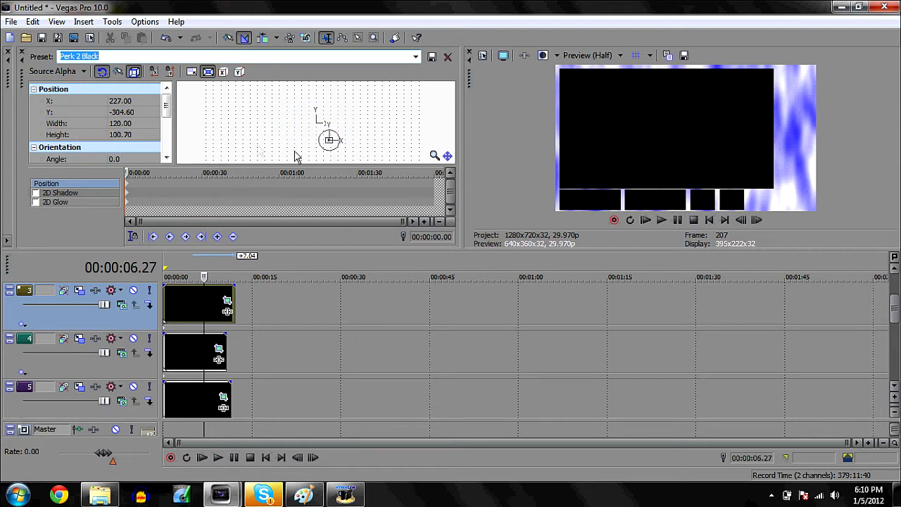
{"action": "left_click", "coordinate": [21, 54]}
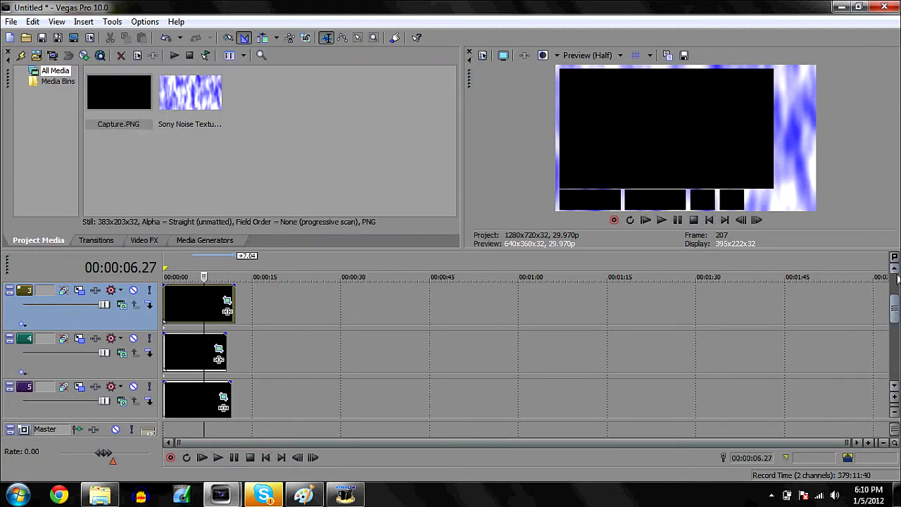
- Place Capture.PNG at the start of track 2 and apply the black Pan/Crop preset to the clip
{"action": "left_click_drag", "start_coordinate": [895, 310], "coordinate": [895, 285]}
{"action": "left_click_drag", "start_coordinate": [141, 98], "coordinate": [226, 342]}
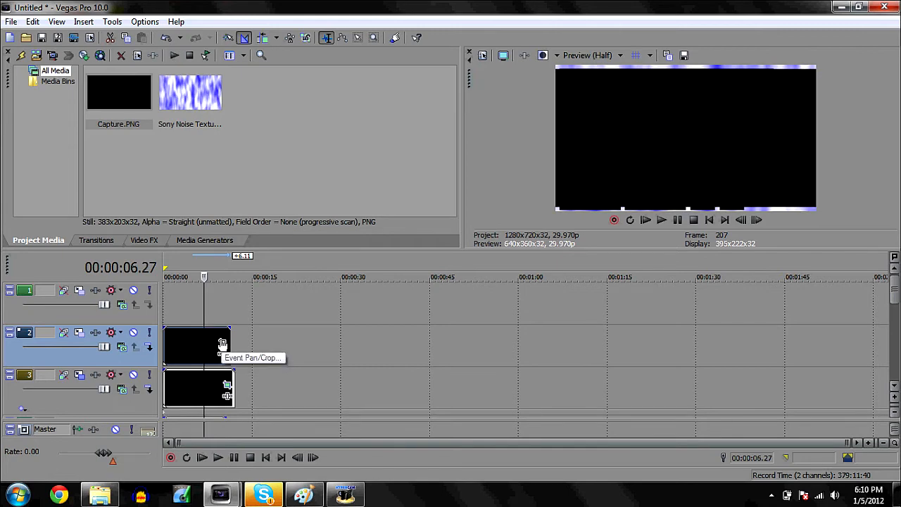
{"action": "left_click", "coordinate": [222, 345]}
{"action": "left_click", "coordinate": [598, 226]}
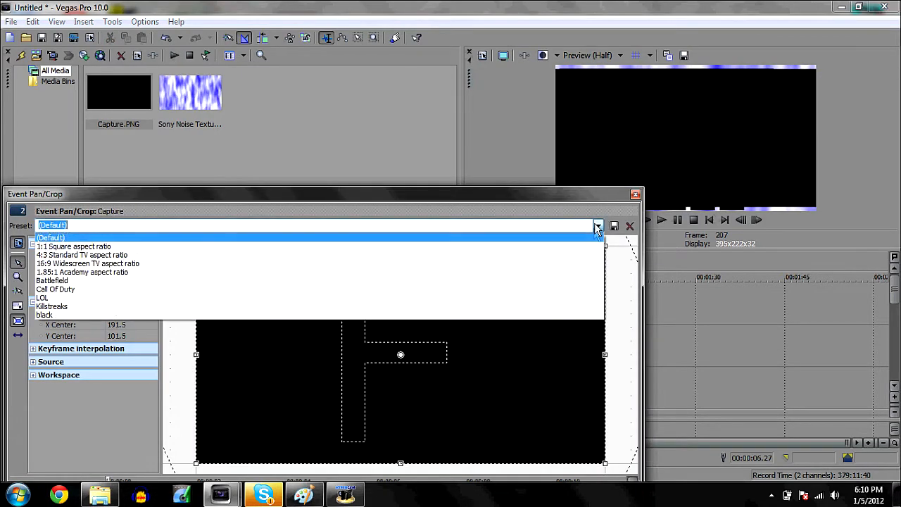
{"action": "left_click", "coordinate": [579, 314]}
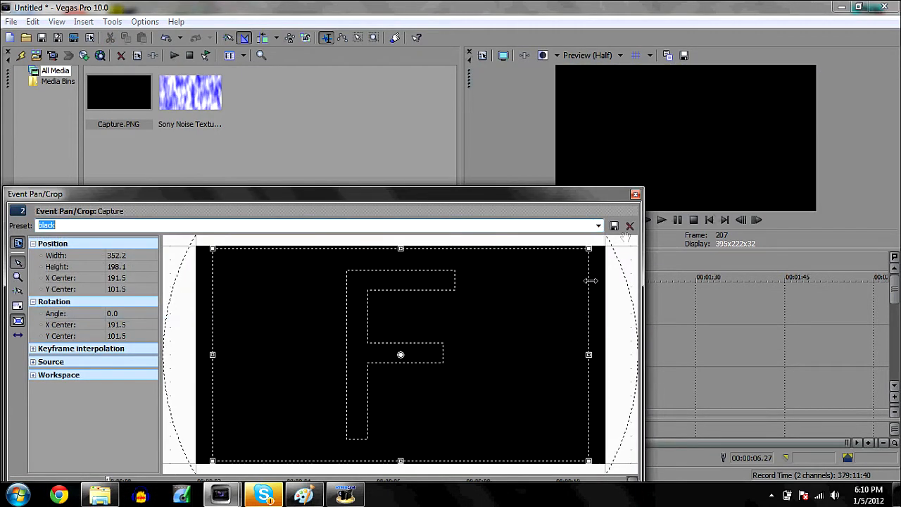
{"action": "left_click", "coordinate": [636, 194]}
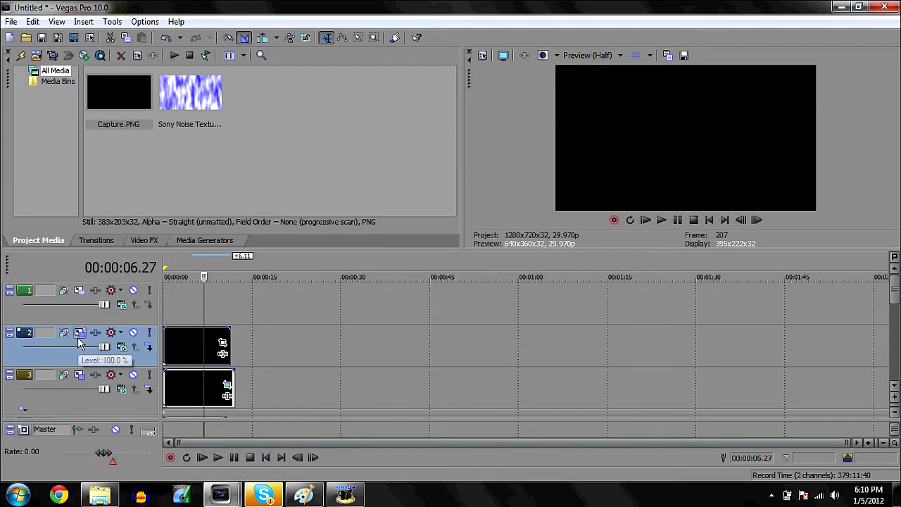
- Apply the Perk 3 Black Track Motion preset to track 2 and look over its position and size values
{"action": "left_click", "coordinate": [78, 333]}
{"action": "left_click", "coordinate": [416, 56]}
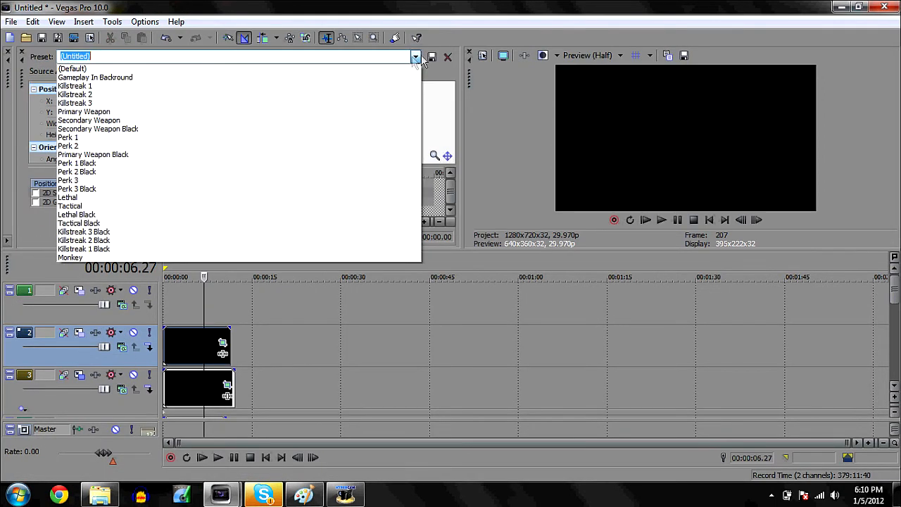
{"action": "left_click", "coordinate": [350, 189]}
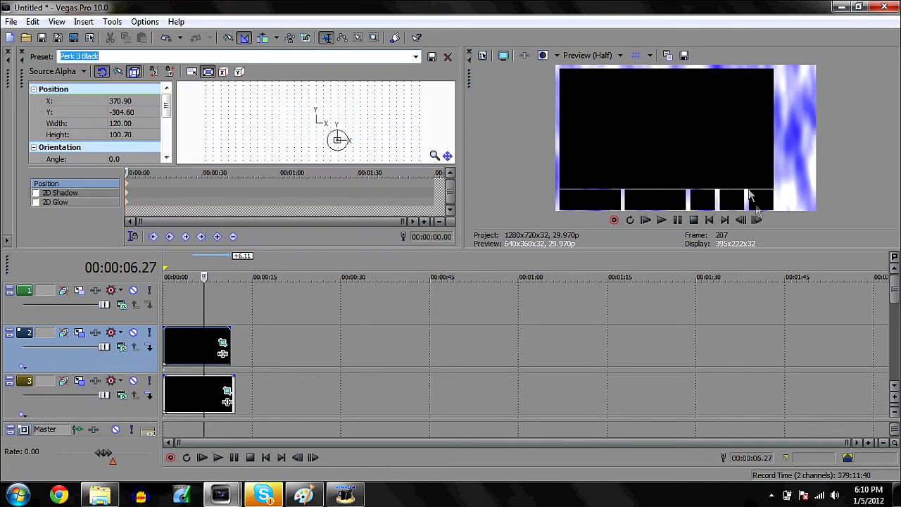
{"action": "left_click", "coordinate": [133, 101]}
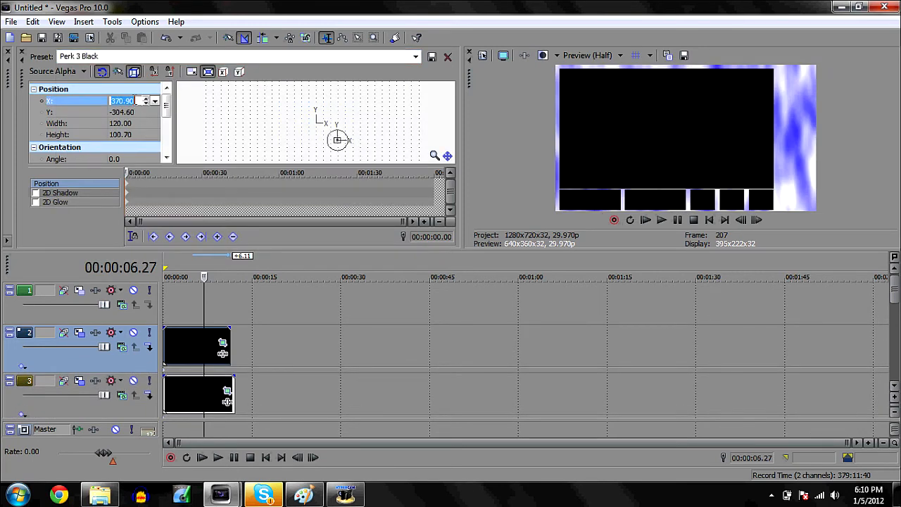
{"action": "left_click", "coordinate": [135, 101]}
{"action": "left_click", "coordinate": [140, 112]}
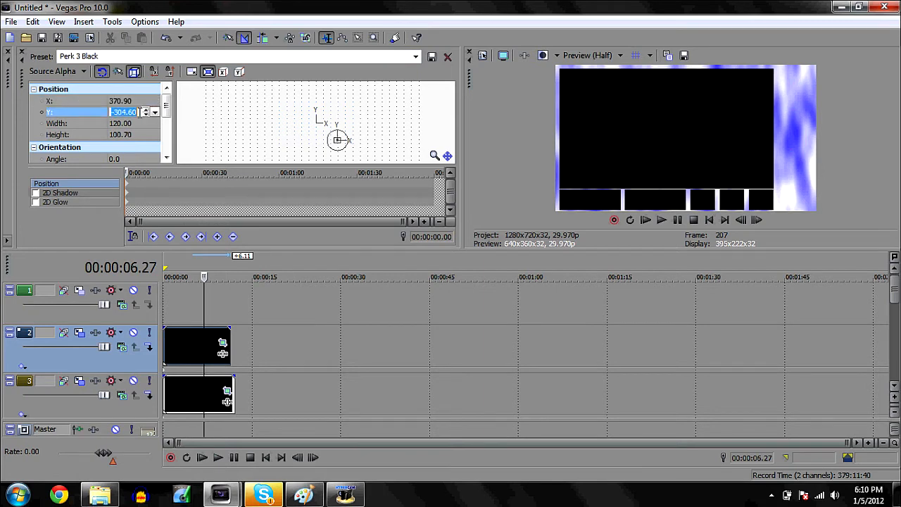
{"action": "left_click", "coordinate": [37, 124]}
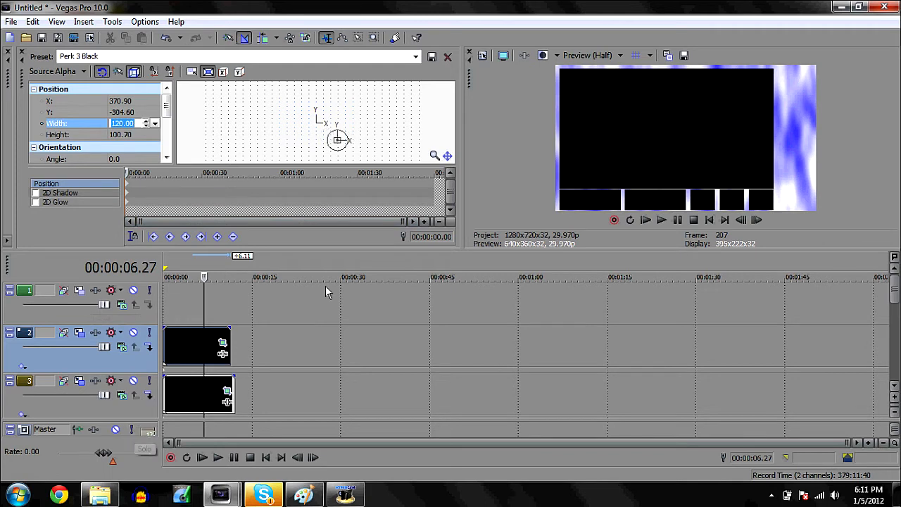
{"action": "left_click", "coordinate": [23, 56]}
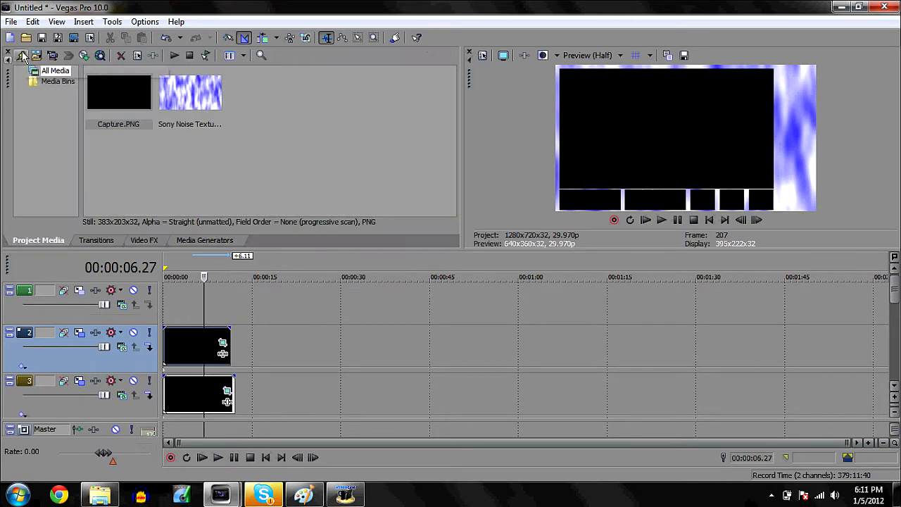
- Add MW3.png from the Call of Duty folder in the Pictures library to the start of track 1, and place the playhead on the clip
{"action": "left_click_drag", "start_coordinate": [138, 124], "coordinate": [115, 97]}
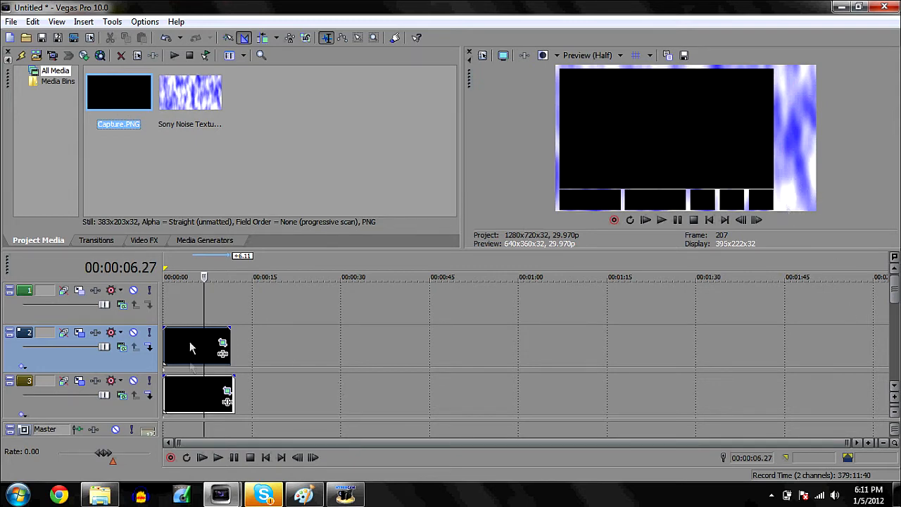
{"action": "left_click", "coordinate": [104, 499]}
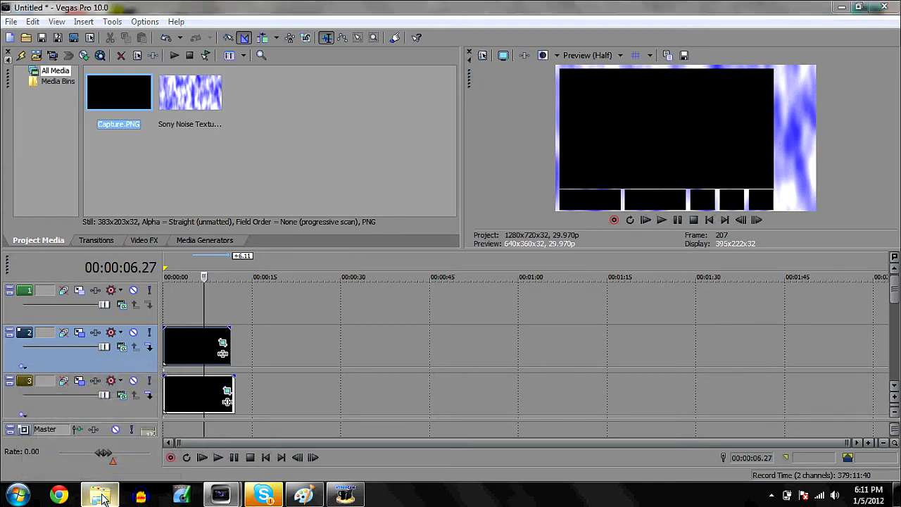
{"action": "left_click", "coordinate": [243, 265]}
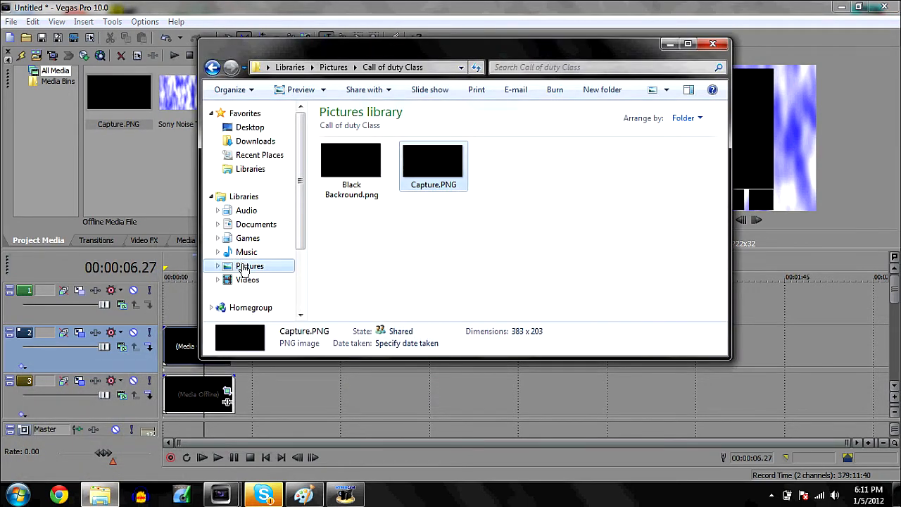
{"action": "double_click", "coordinate": [418, 224]}
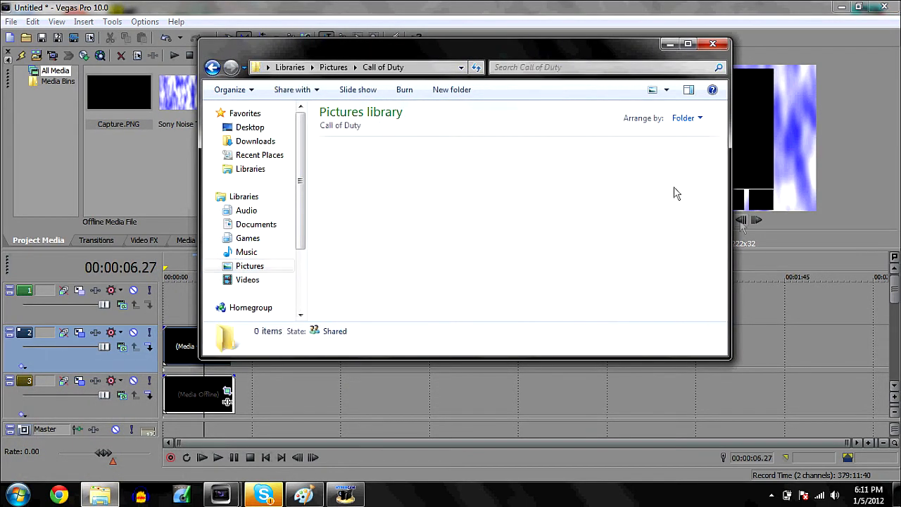
{"action": "scroll", "coordinate": [721, 218], "scroll_direction": "down", "scroll_amount": 2}
{"action": "mouse_move", "coordinate": [722, 218]}
{"action": "left_mouse_down"}
{"action": "mouse_move", "coordinate": [721, 267]}
{"action": "mouse_move", "coordinate": [720, 184]}
{"action": "mouse_move", "coordinate": [720, 233]}
{"action": "left_mouse_up"}
{"action": "left_click", "coordinate": [615, 252]}
{"action": "left_click_drag", "start_coordinate": [614, 251], "coordinate": [180, 304]}
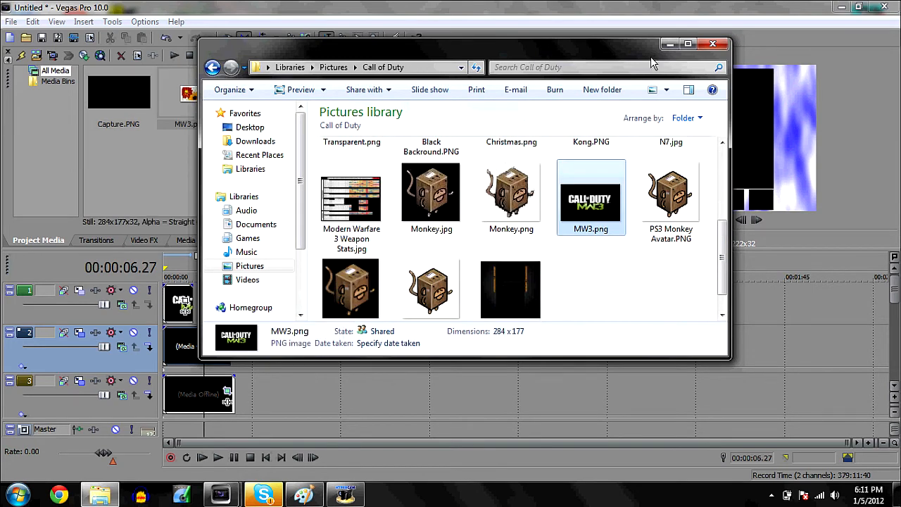
{"action": "left_click", "coordinate": [672, 44]}
{"action": "left_click", "coordinate": [171, 308]}
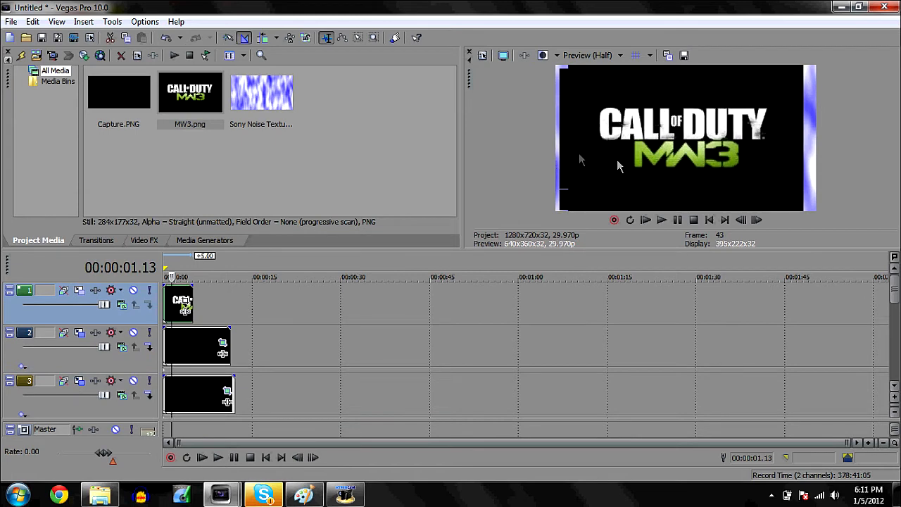
- Open track 1's Track Motion and lock the aspect ratio at the original 1280 by 720 size
{"action": "left_click", "coordinate": [80, 290]}
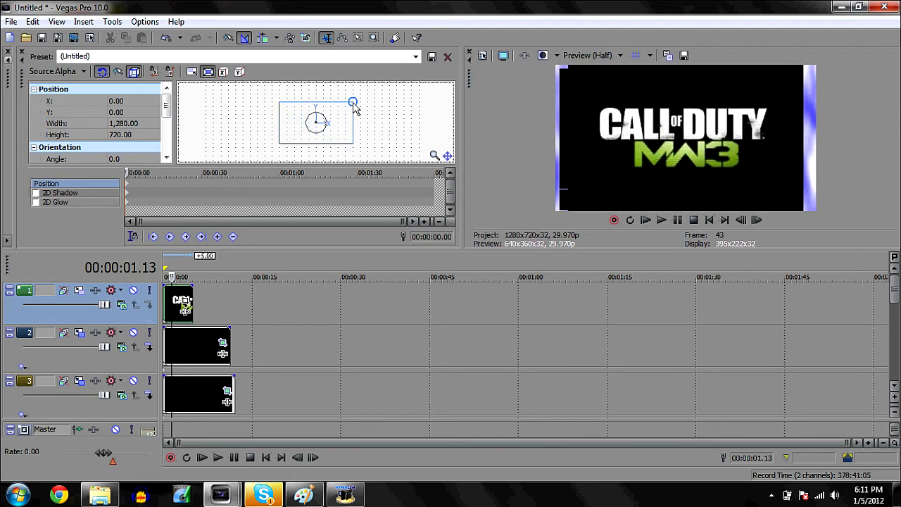
{"action": "mouse_move", "coordinate": [353, 103]}
{"action": "left_mouse_down"}
{"action": "mouse_move", "coordinate": [339, 121]}
{"action": "mouse_move", "coordinate": [343, 107]}
{"action": "mouse_move", "coordinate": [341, 133]}
{"action": "mouse_move", "coordinate": [340, 117]}
{"action": "mouse_move", "coordinate": [324, 112]}
{"action": "mouse_move", "coordinate": [336, 110]}
{"action": "left_mouse_up"}
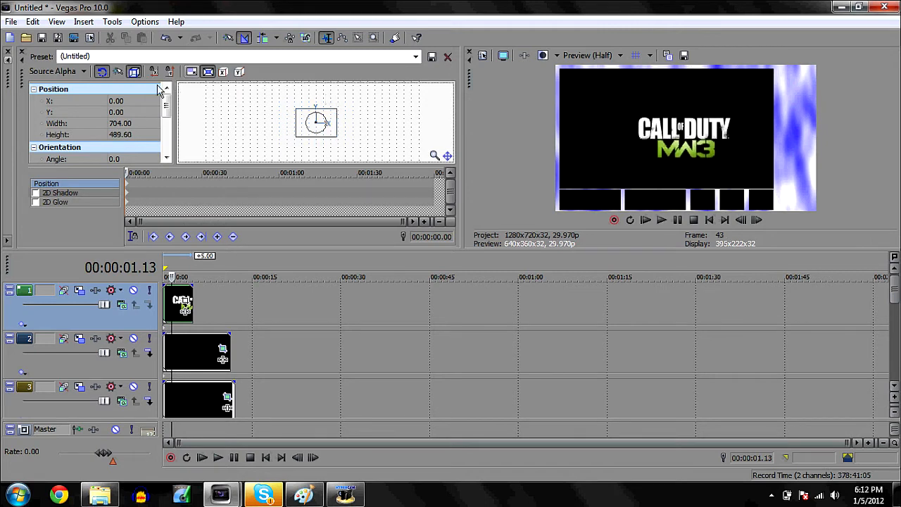
{"action": "left_click", "coordinate": [207, 72]}
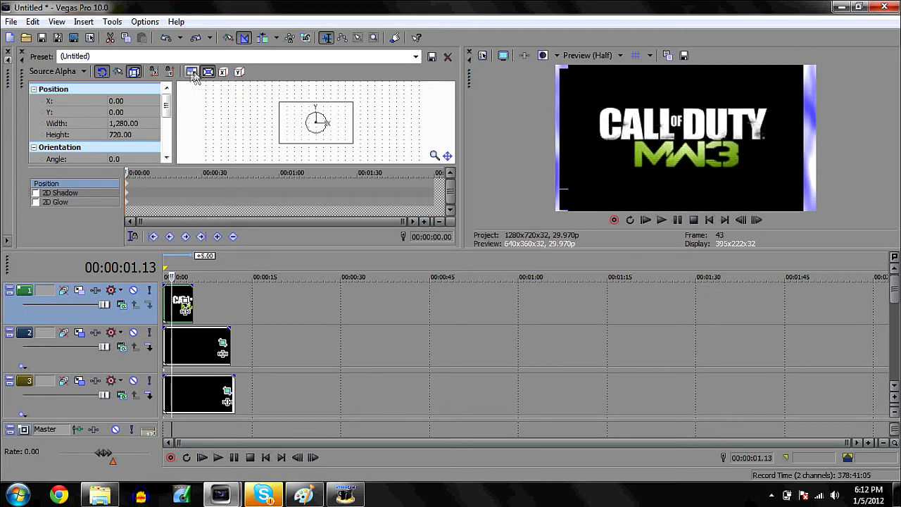
{"action": "left_click", "coordinate": [191, 71]}
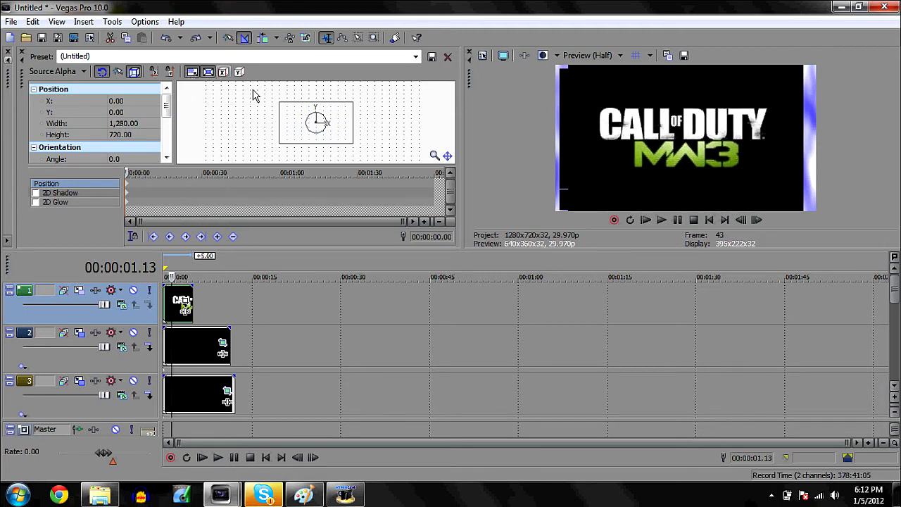
- Scale the MW3 logo to about 189 by 106 and position it in the frame's lower-right corner at about X 530, Y -288
{"action": "left_click_drag", "start_coordinate": [346, 100], "coordinate": [347, 141]}
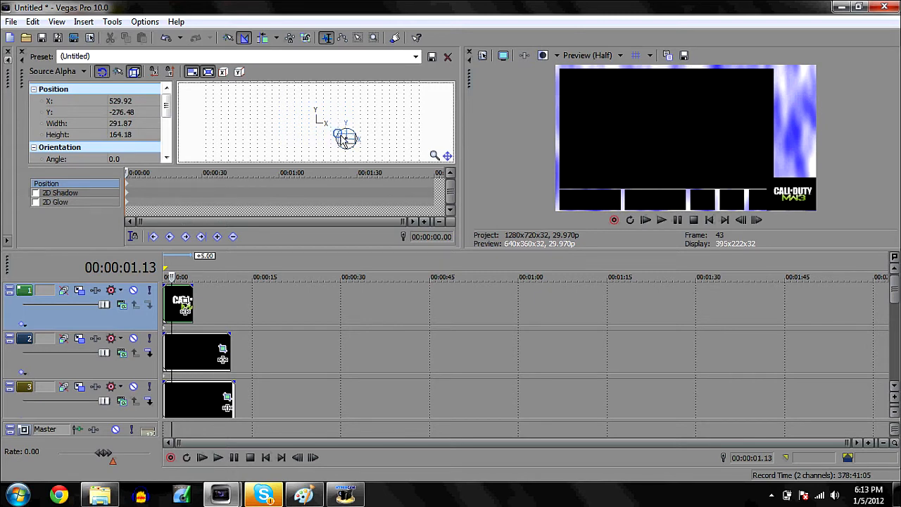
{"action": "left_click_drag", "start_coordinate": [345, 139], "coordinate": [346, 138]}
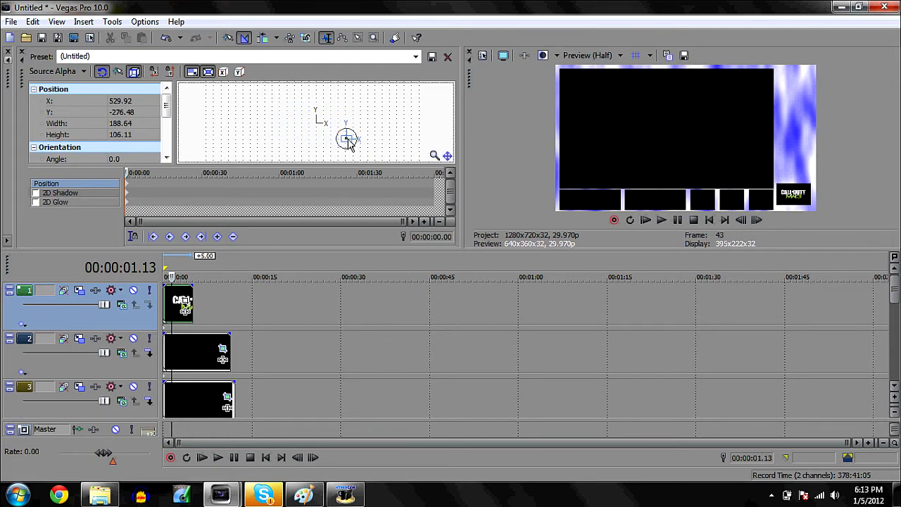
{"action": "left_click_drag", "start_coordinate": [347, 140], "coordinate": [348, 141]}
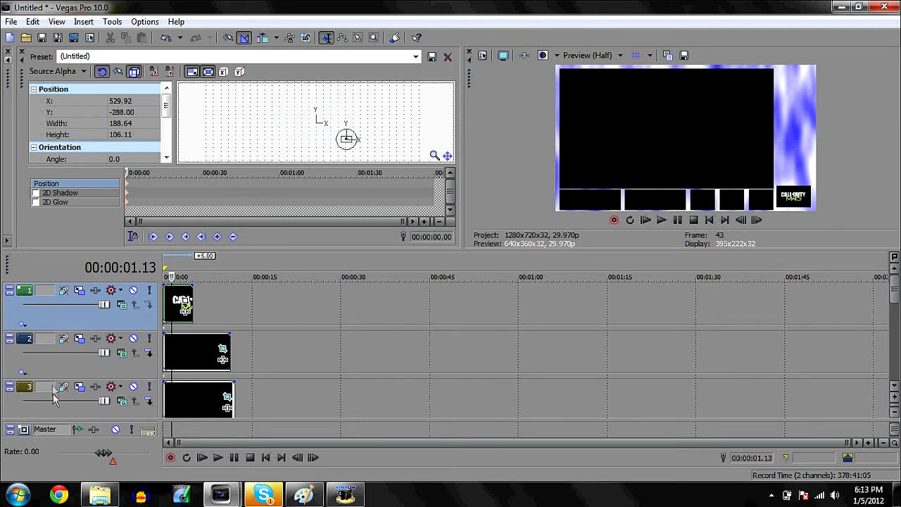
- Set the MW3 logo's height on track 1 to 100.70, matching the perk frame on track 2
{"action": "left_click", "coordinate": [80, 343]}
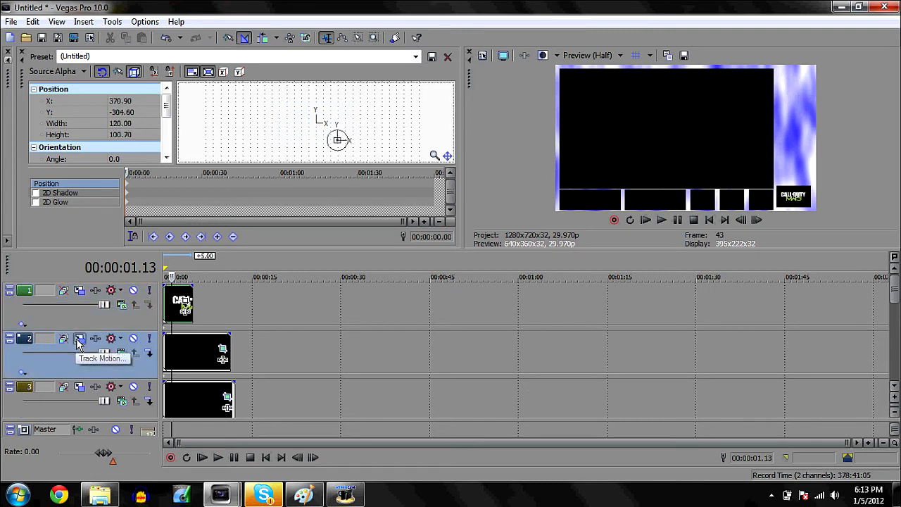
{"action": "left_click", "coordinate": [121, 133]}
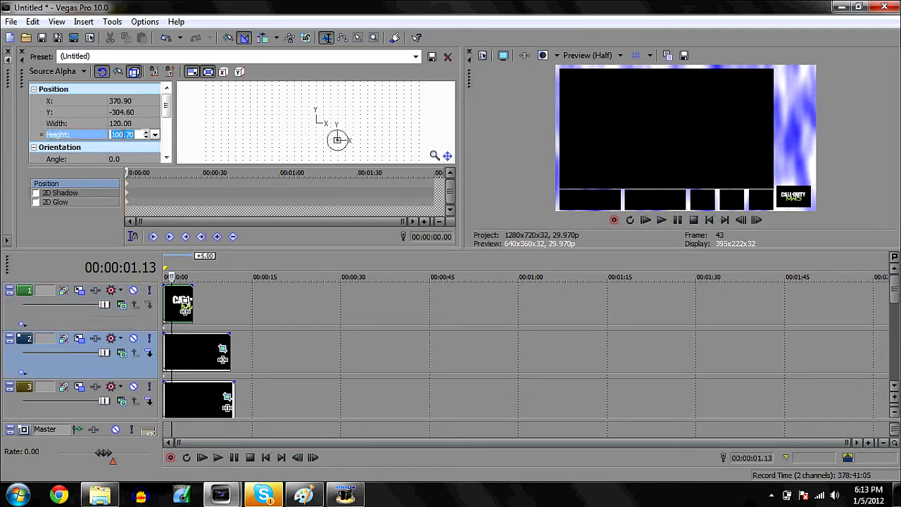
{"action": "left_click", "coordinate": [87, 281]}
{"action": "left_click", "coordinate": [121, 134]}
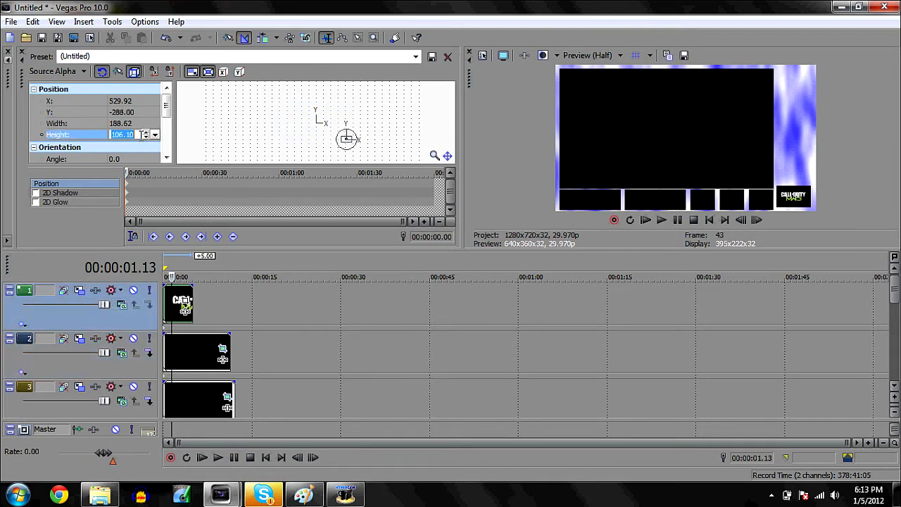
{"action": "type", "text": "100.70"}
{"action": "key", "text": "Return"}
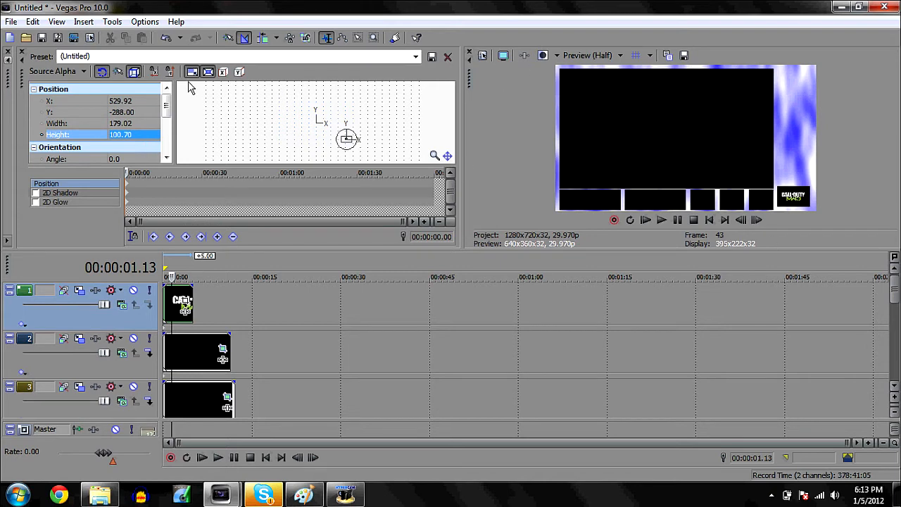
- Set the MW3 logo's Y position to -304.60, matching track 2's perk frame, and check the layout in full-screen preview
{"action": "left_click", "coordinate": [79, 339]}
{"action": "left_click", "coordinate": [127, 112]}
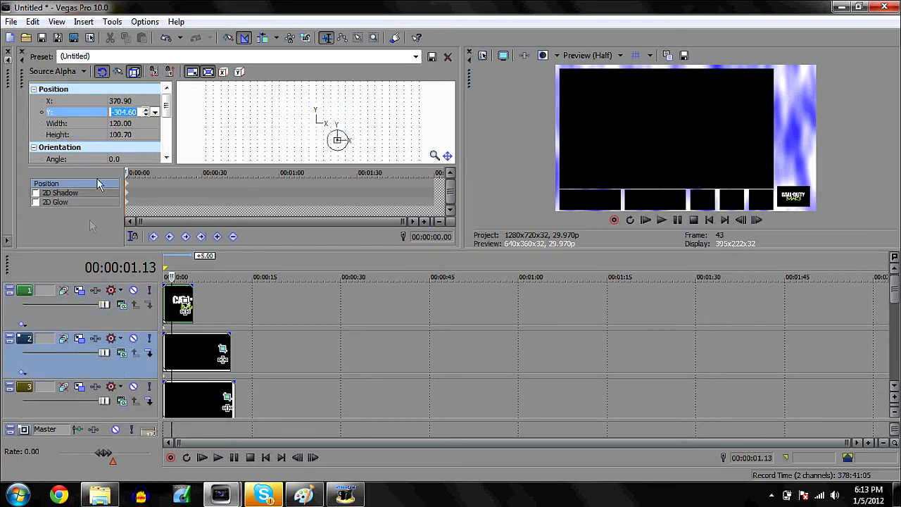
{"action": "left_click", "coordinate": [83, 302]}
{"action": "left_click", "coordinate": [135, 111]}
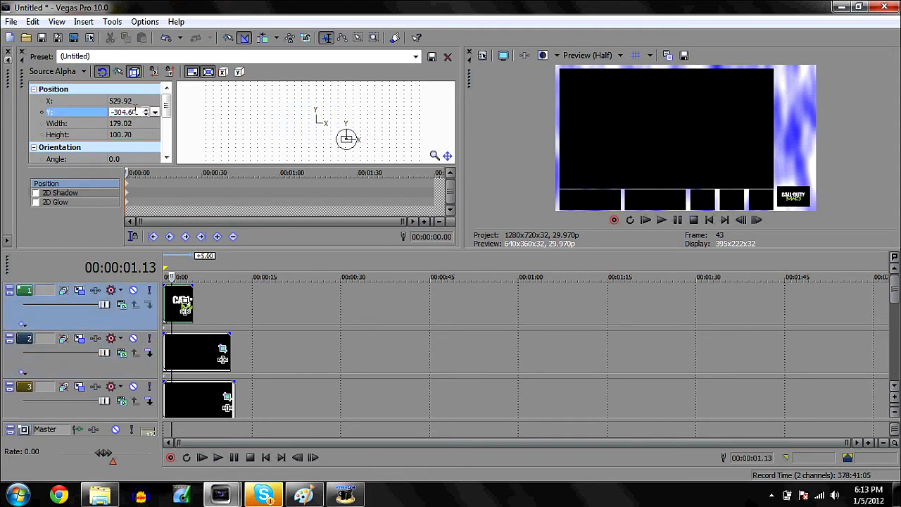
{"action": "key", "text": "Return"}
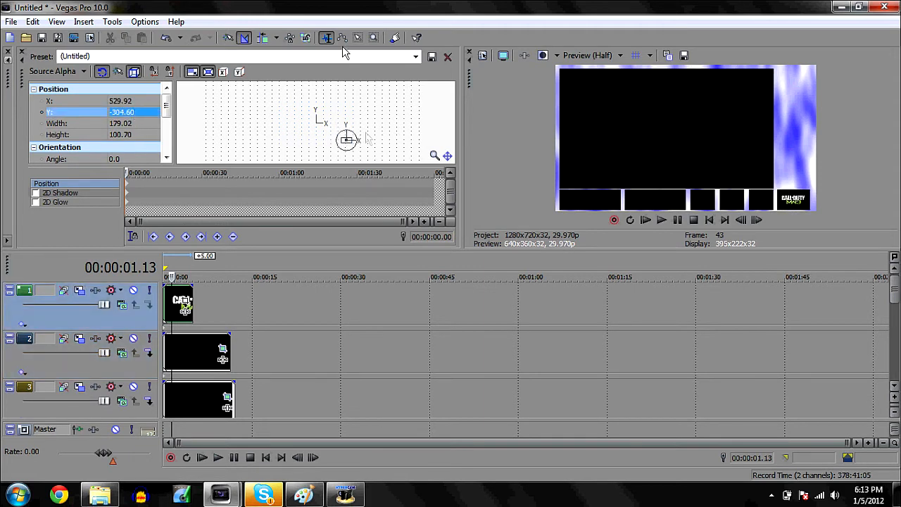
{"action": "left_click", "coordinate": [503, 55]}
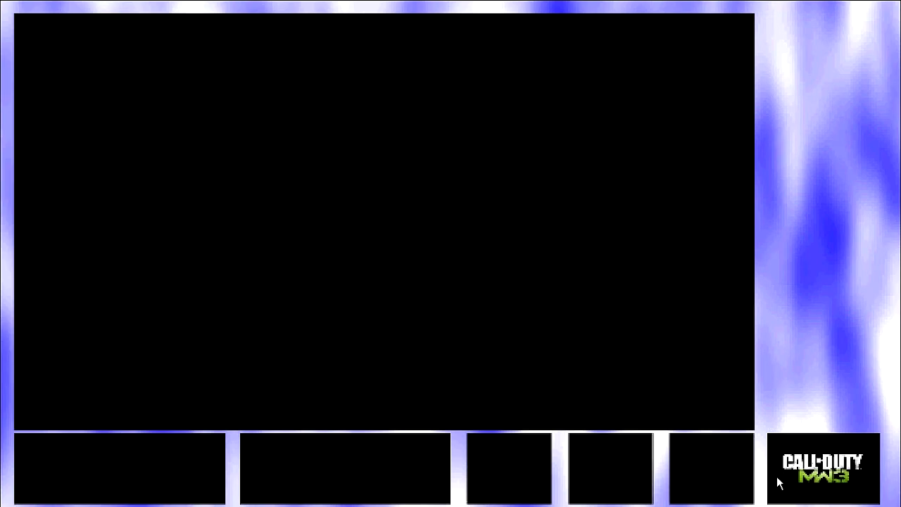
{"action": "key", "text": "Escape"}
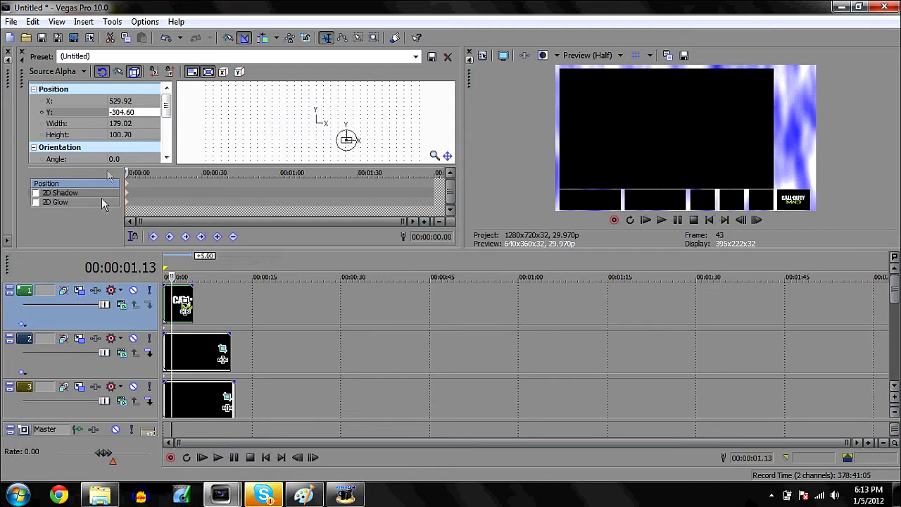
- Set the MW3 logo's width to 190 and its X position to 535 in track 1's Track Motion
{"action": "double_click", "coordinate": [121, 123]}
{"action": "type", "text": "18"}
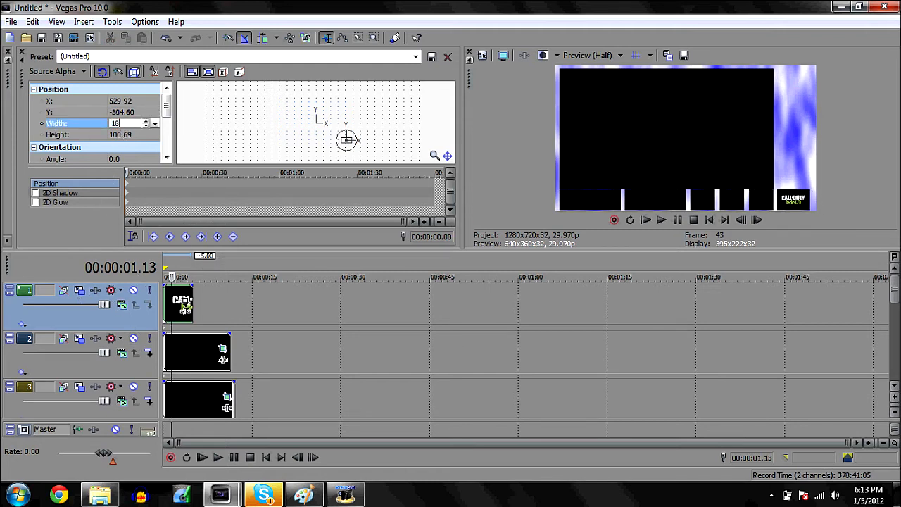
{"action": "type", "text": "0"}
{"action": "key", "text": "Return"}
{"action": "double_click", "coordinate": [121, 123]}
{"action": "type", "text": "1"}
{"action": "key", "text": "Return"}
{"action": "double_click", "coordinate": [120, 128]}
{"action": "type", "text": "190"}
{"action": "key", "text": "Return"}
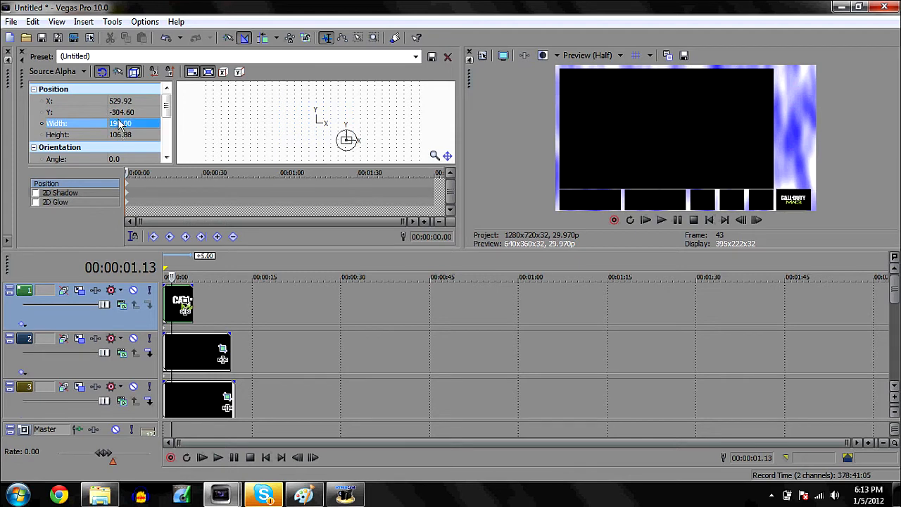
{"action": "double_click", "coordinate": [121, 101]}
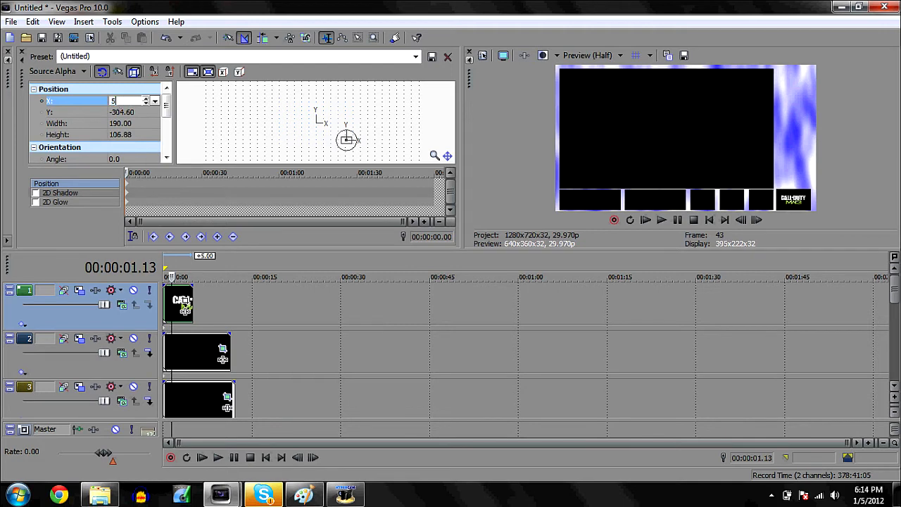
{"action": "key", "text": "Return"}
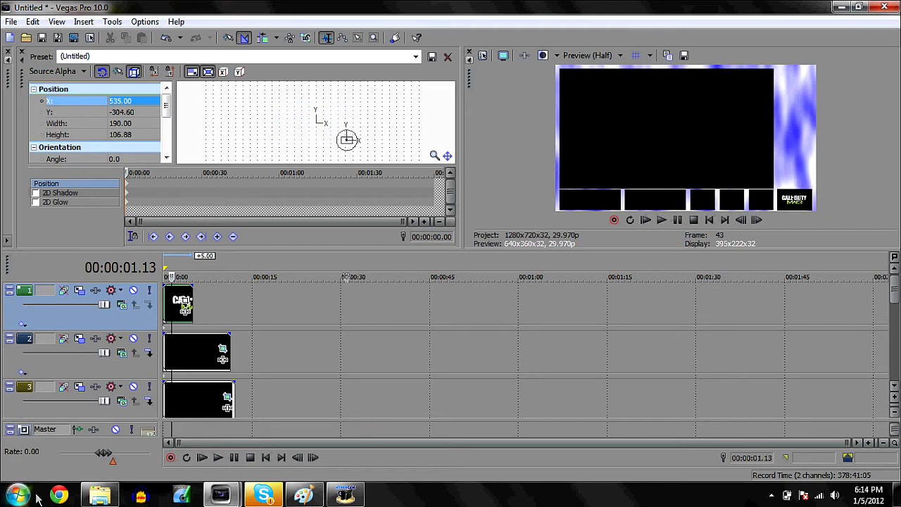
- Insert a new video track above the logo and place Capture.PNG at its start, extended to about 10 seconds
{"action": "left_click", "coordinate": [894, 270]}
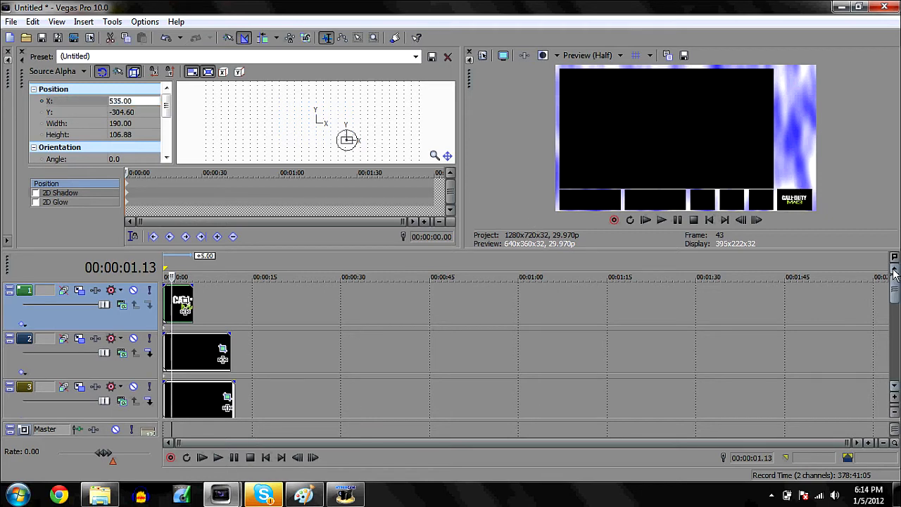
{"action": "key", "text": "ctrl+shift+q"}
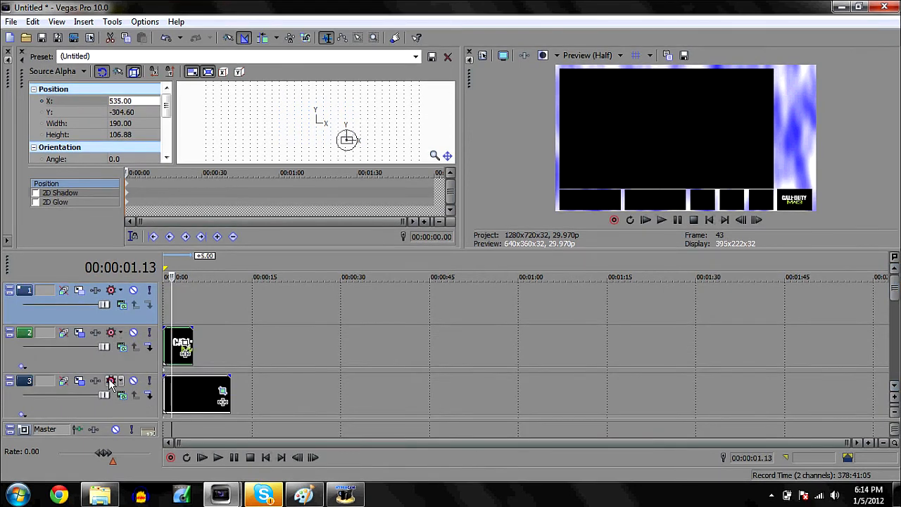
{"action": "mouse_move", "coordinate": [112, 495]}
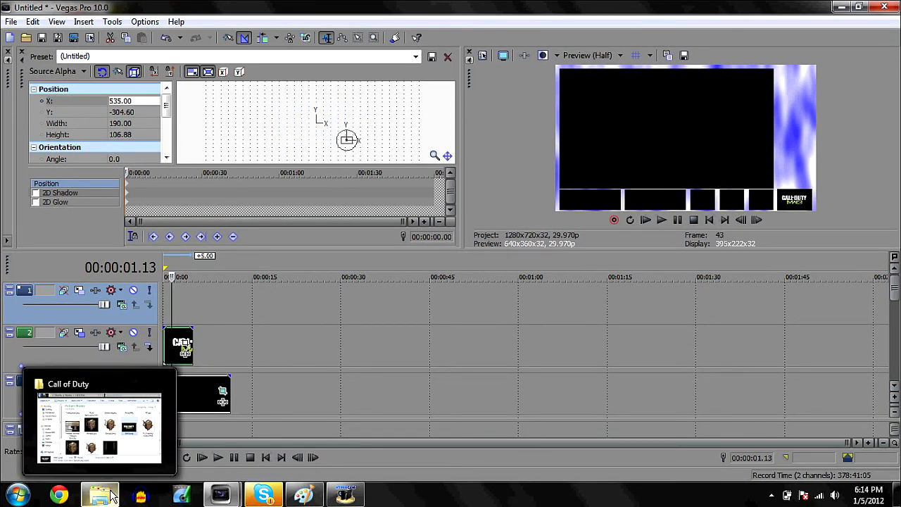
{"action": "left_click", "coordinate": [24, 55]}
{"action": "left_click_drag", "start_coordinate": [130, 128], "coordinate": [162, 304]}
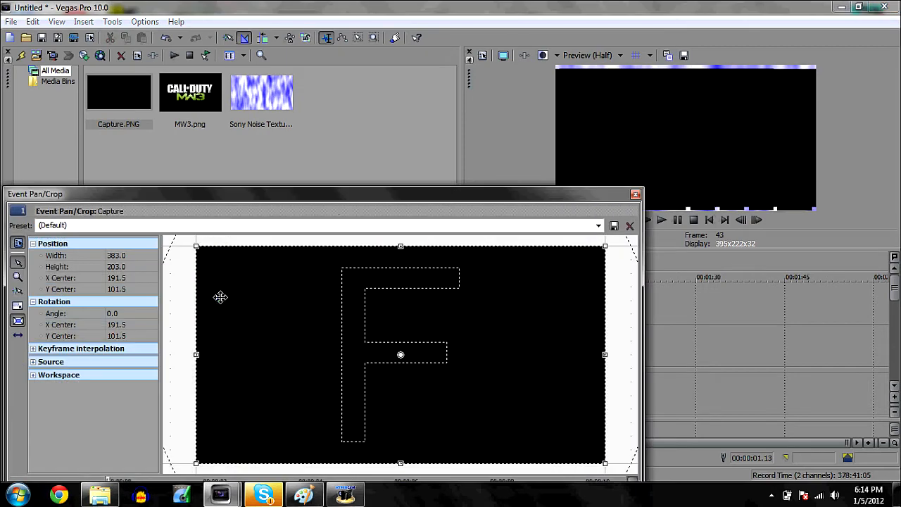
- Apply the black Pan/Crop preset to the Capture clip on track 1
{"action": "left_click", "coordinate": [185, 302]}
{"action": "left_click", "coordinate": [598, 225]}
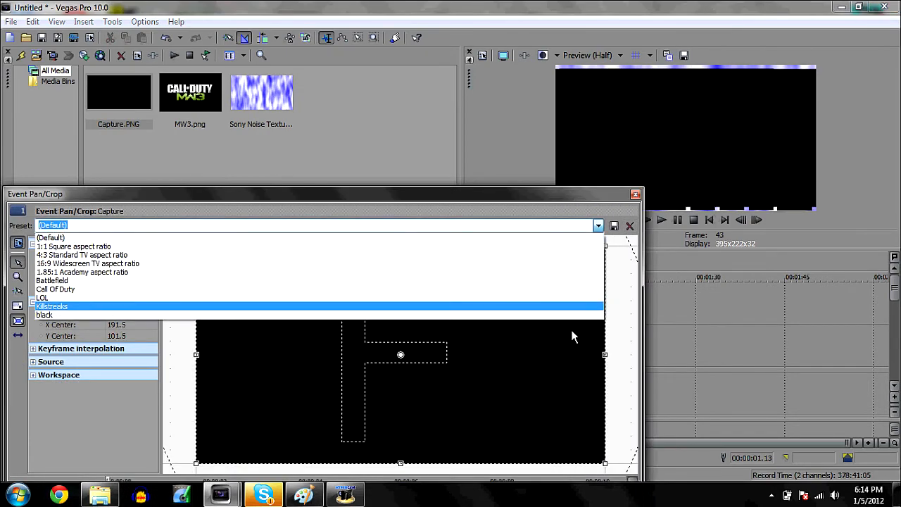
{"action": "left_click", "coordinate": [566, 314]}
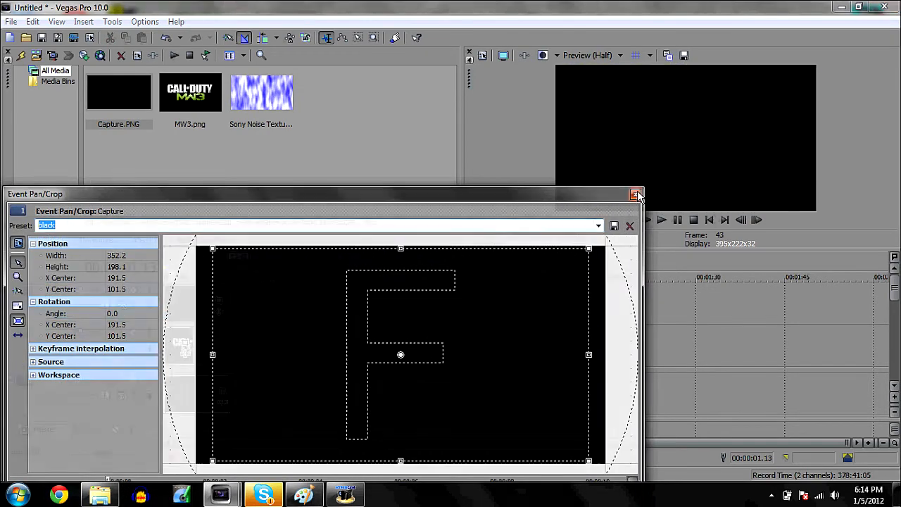
{"action": "left_click", "coordinate": [637, 195]}
- Apply the Killstreak 1 Black Track Motion preset to track 1
{"action": "left_click", "coordinate": [79, 290]}
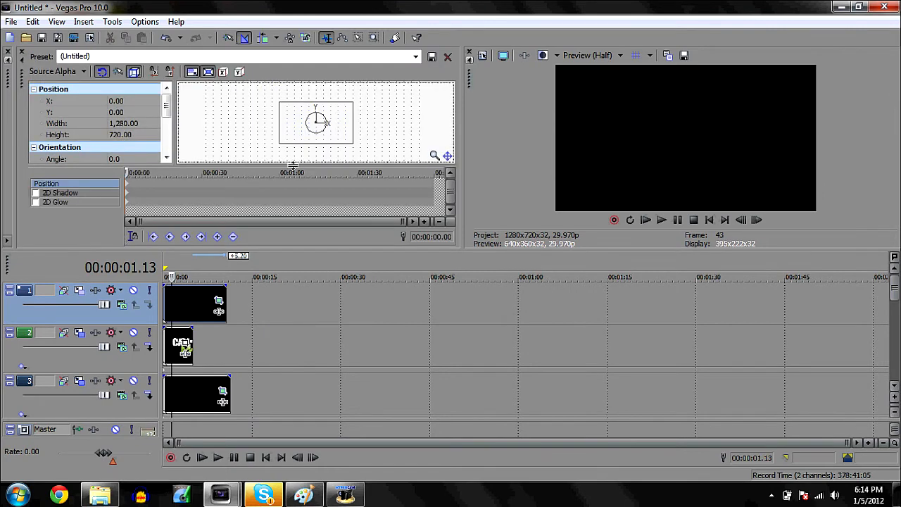
{"action": "left_click", "coordinate": [416, 56]}
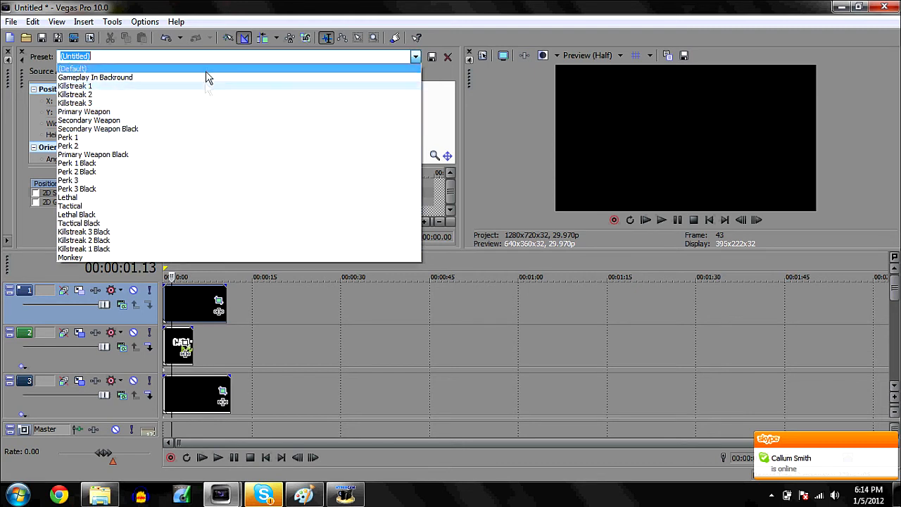
{"action": "left_click", "coordinate": [169, 249]}
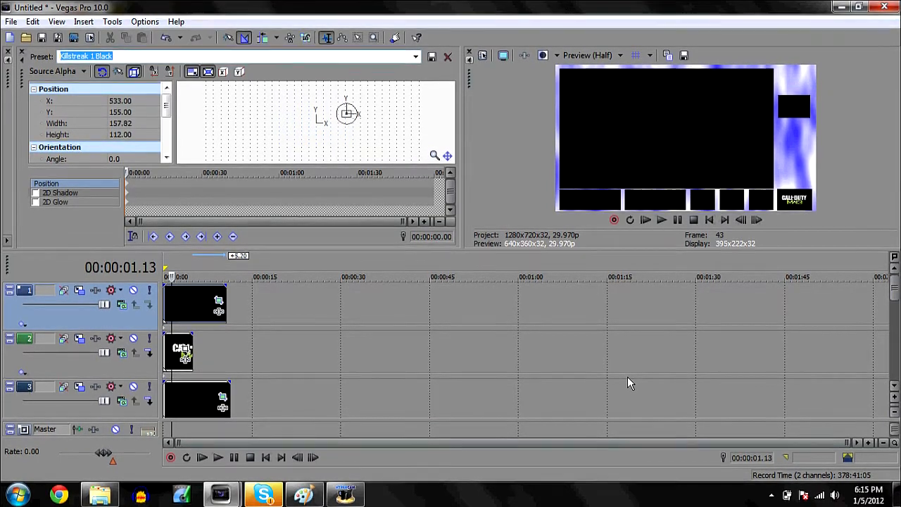
- Insert two empty video tracks above the killstreak frame and place the playhead at 00:00:02.24
{"action": "left_click", "coordinate": [446, 298]}
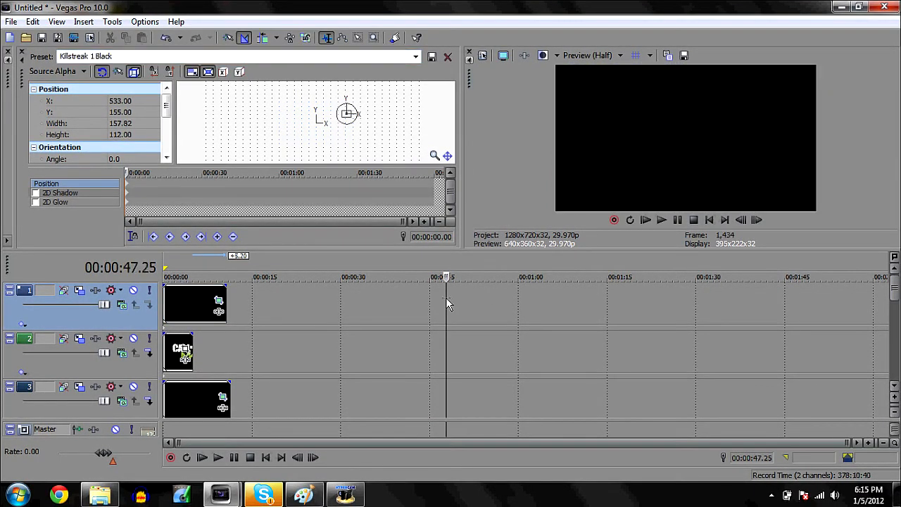
{"action": "key", "text": "ctrl+shift+q"}
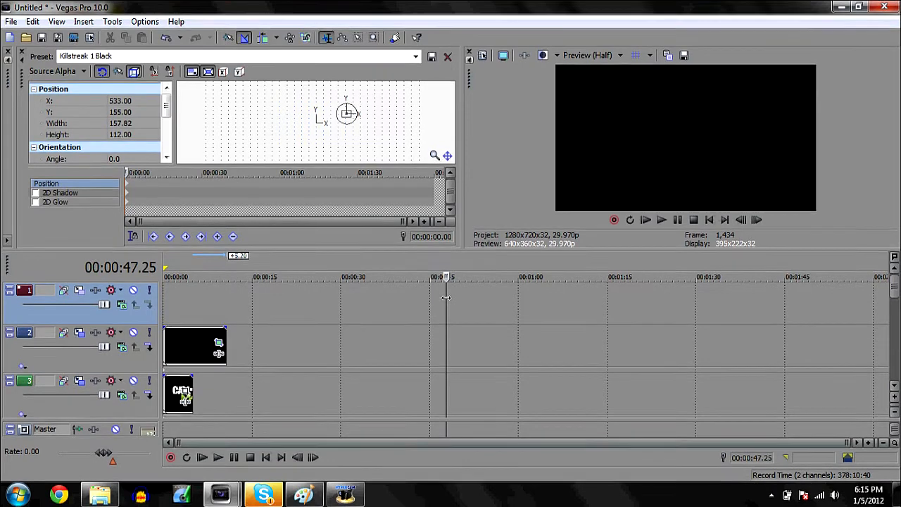
{"action": "key", "text": "ctrl+shift+q"}
{"action": "left_click", "coordinate": [205, 391]}
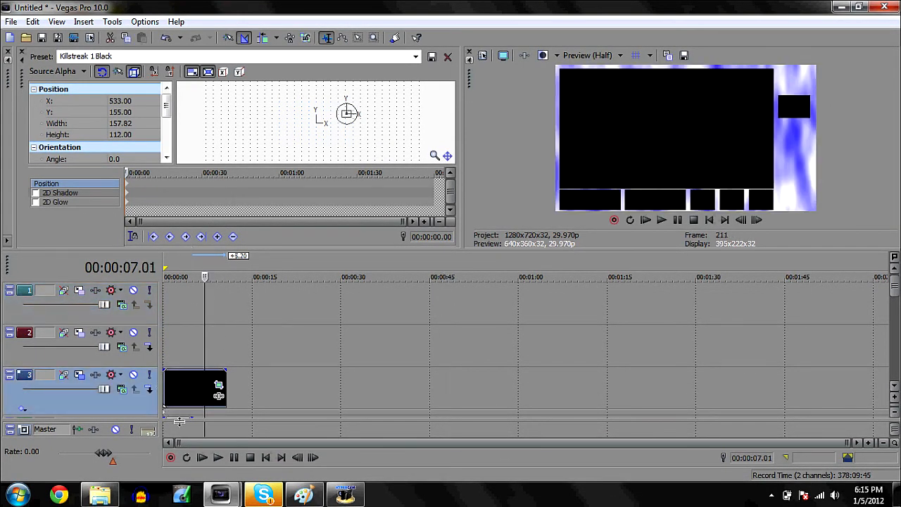
{"action": "left_click", "coordinate": [181, 405]}
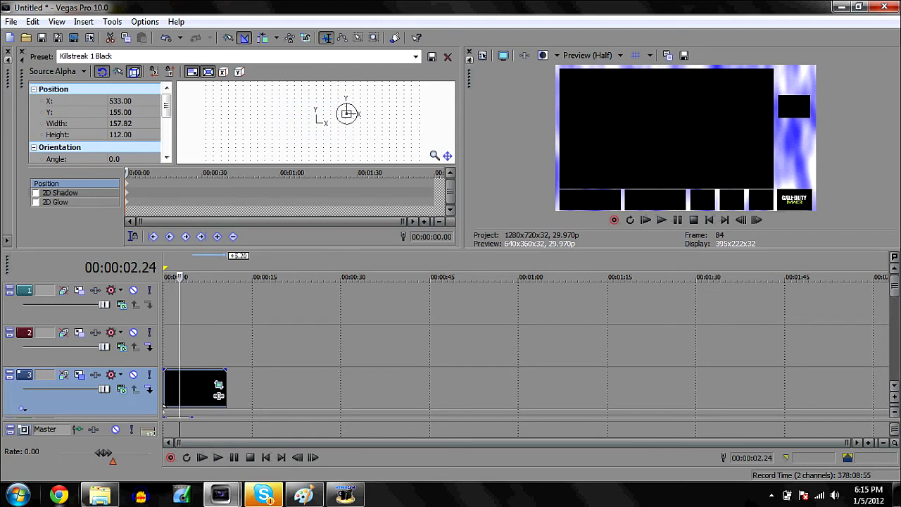
- Add Capture.PNG to the start of track 2 and extend the clip to about 10 seconds
{"action": "left_click", "coordinate": [23, 56]}
{"action": "left_click_drag", "start_coordinate": [121, 99], "coordinate": [167, 346]}
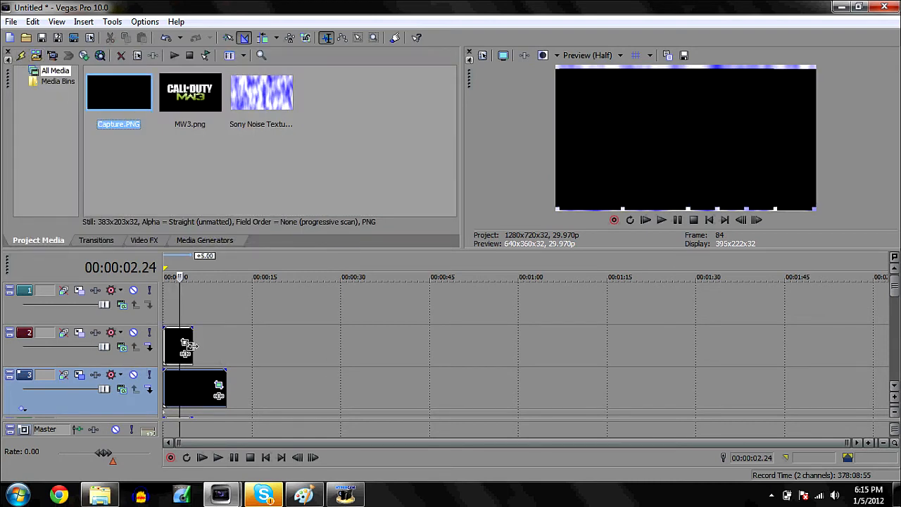
{"action": "left_click_drag", "start_coordinate": [193, 350], "coordinate": [223, 348]}
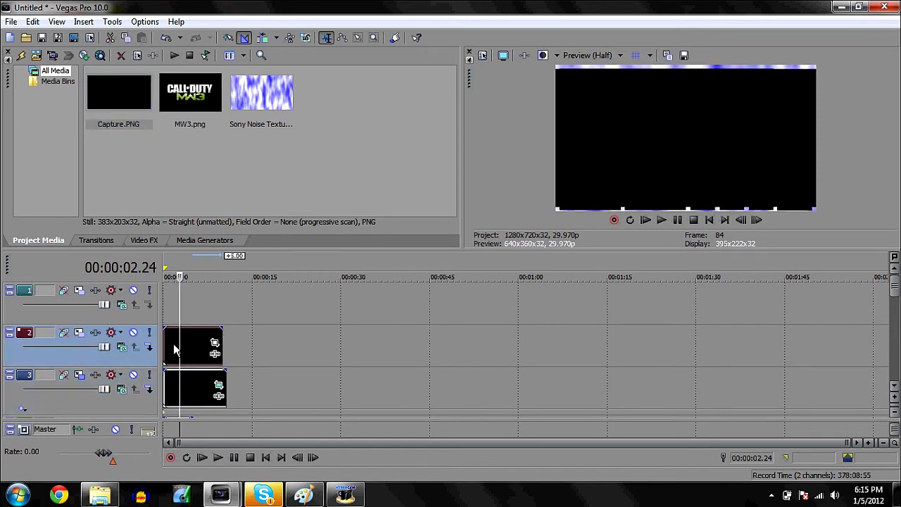
- Apply the black Pan/Crop preset to the Capture clip on track 2
{"action": "left_click", "coordinate": [215, 343]}
{"action": "left_click", "coordinate": [599, 225]}
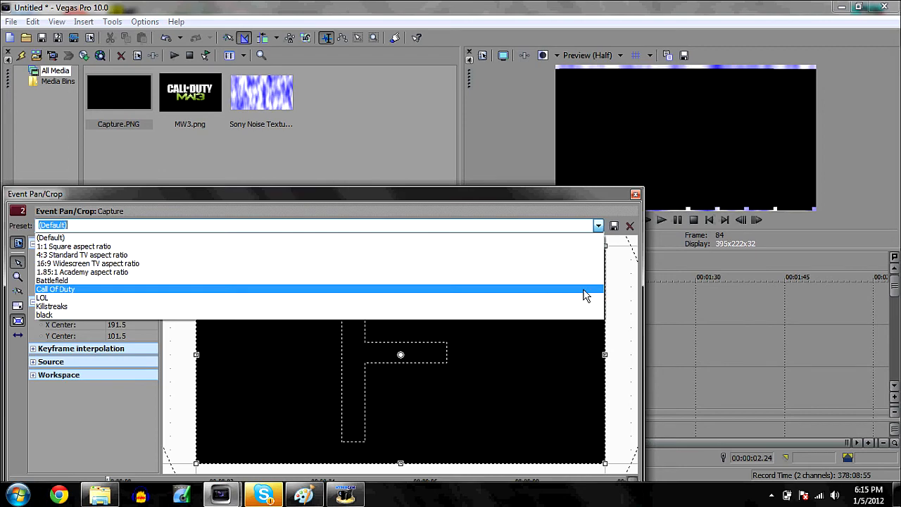
{"action": "left_click", "coordinate": [579, 315]}
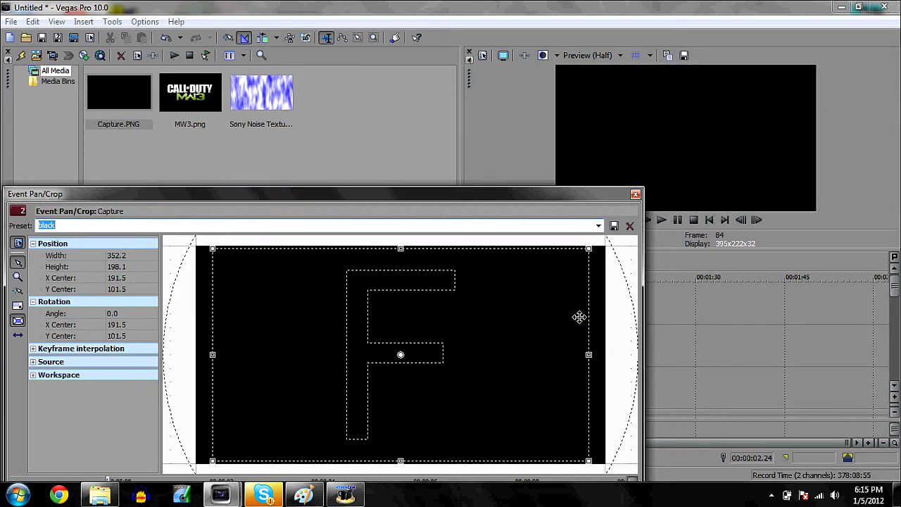
{"action": "left_click", "coordinate": [635, 193]}
- Look through track 2's Track Motion presets and examine the position and size values of track 3's killstreak frame
{"action": "left_click", "coordinate": [79, 332]}
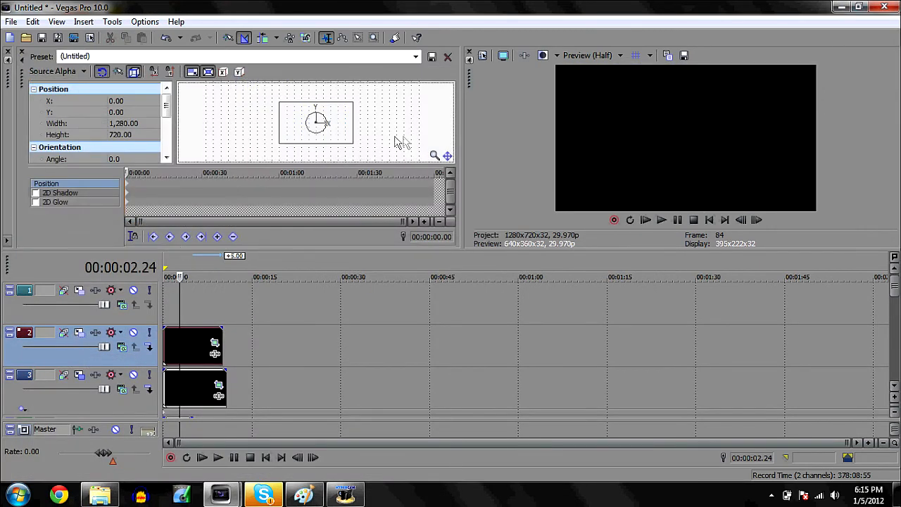
{"action": "left_click", "coordinate": [415, 56]}
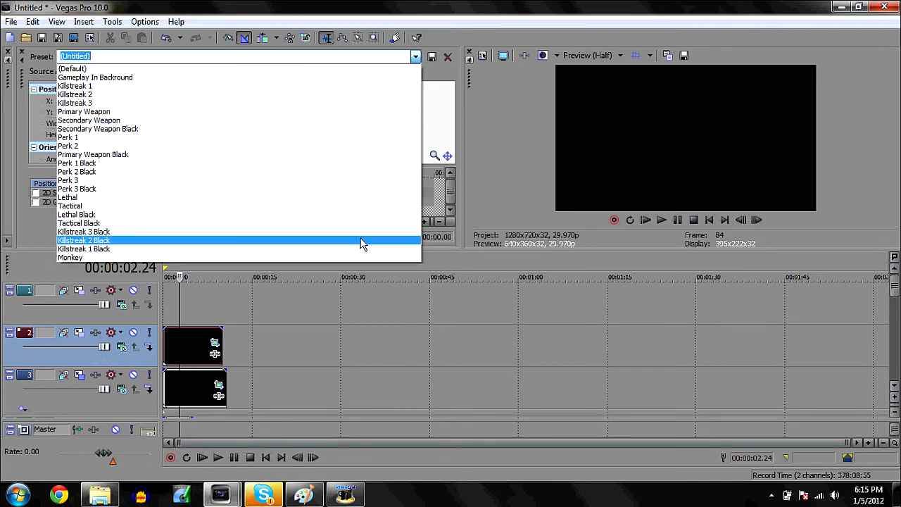
{"action": "left_click", "coordinate": [79, 381]}
{"action": "left_click", "coordinate": [79, 382]}
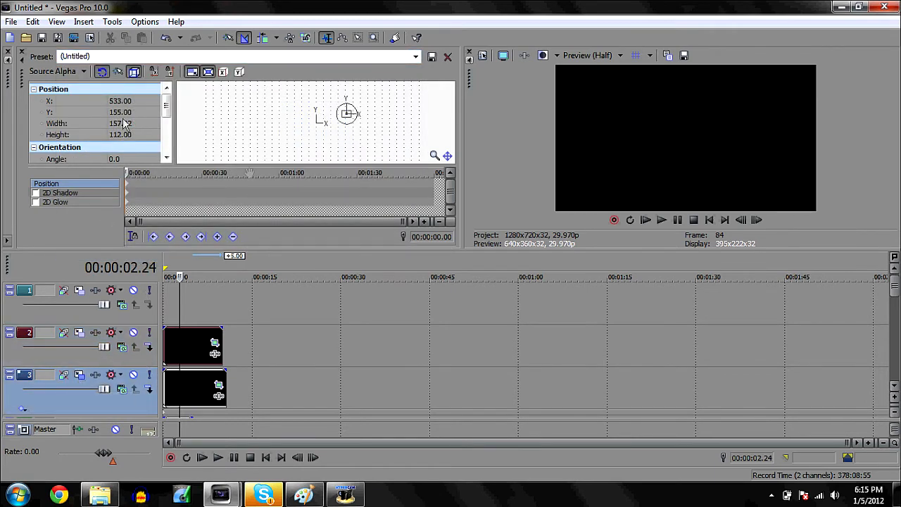
- Delete the Capture clip from track 2, select track 3 and place the playhead at 00:00:03.00
{"action": "left_click", "coordinate": [192, 343]}
{"action": "key", "text": "Delete"}
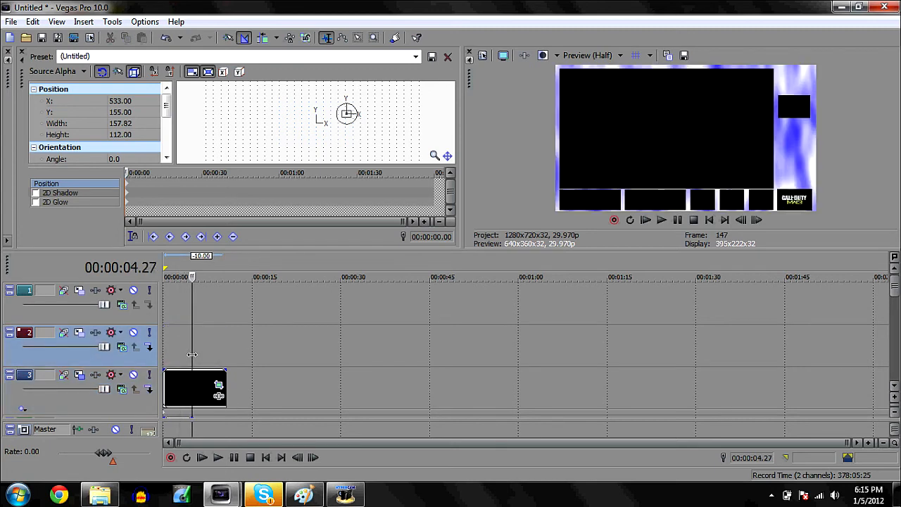
{"action": "left_click", "coordinate": [181, 375]}
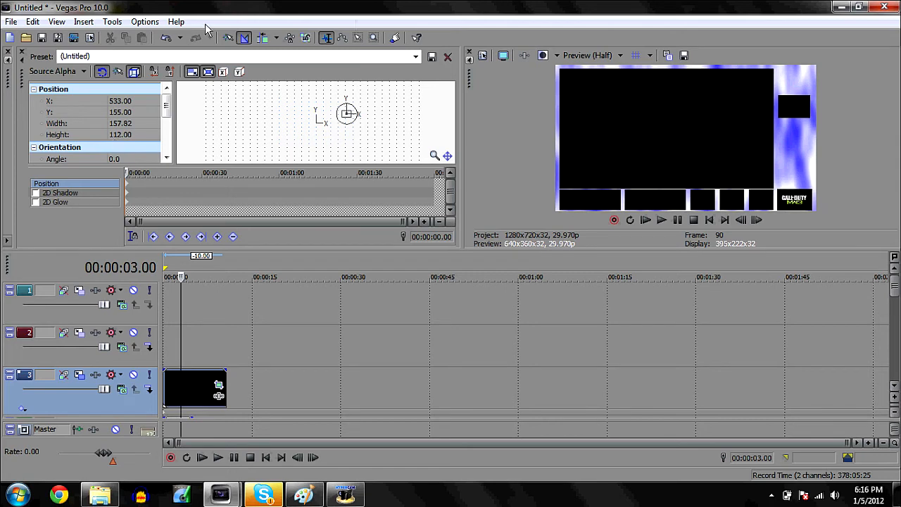
- Add Capture.PNG to the start of track 2, extended to about 10 seconds, and apply the Killstreak 2 Black Track Motion preset to the track
{"action": "left_click", "coordinate": [22, 52]}
{"action": "left_click", "coordinate": [111, 120]}
{"action": "left_click_drag", "start_coordinate": [116, 245], "coordinate": [225, 342]}
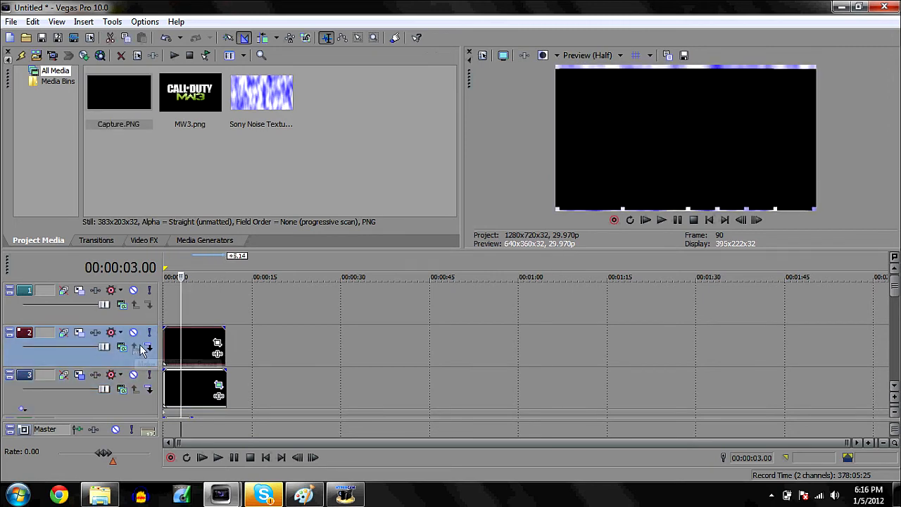
{"action": "left_click", "coordinate": [97, 336]}
{"action": "left_click", "coordinate": [415, 57]}
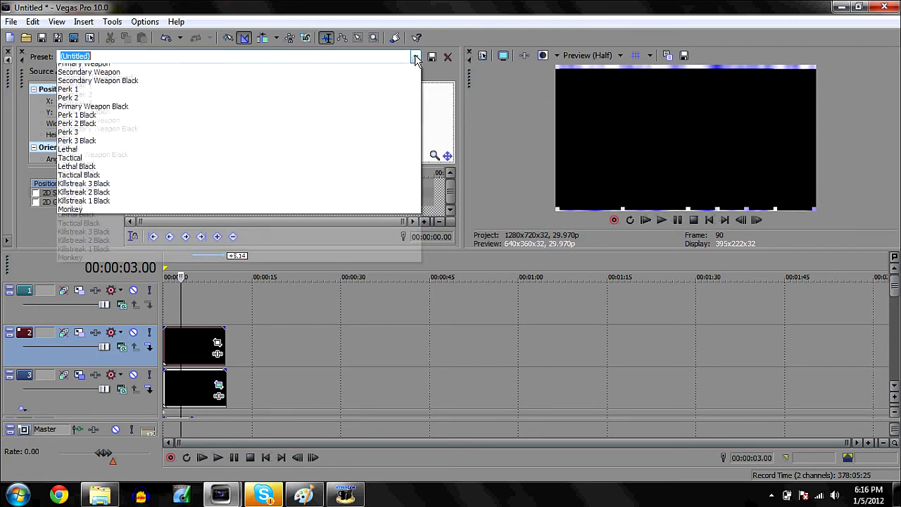
{"action": "left_click", "coordinate": [376, 239]}
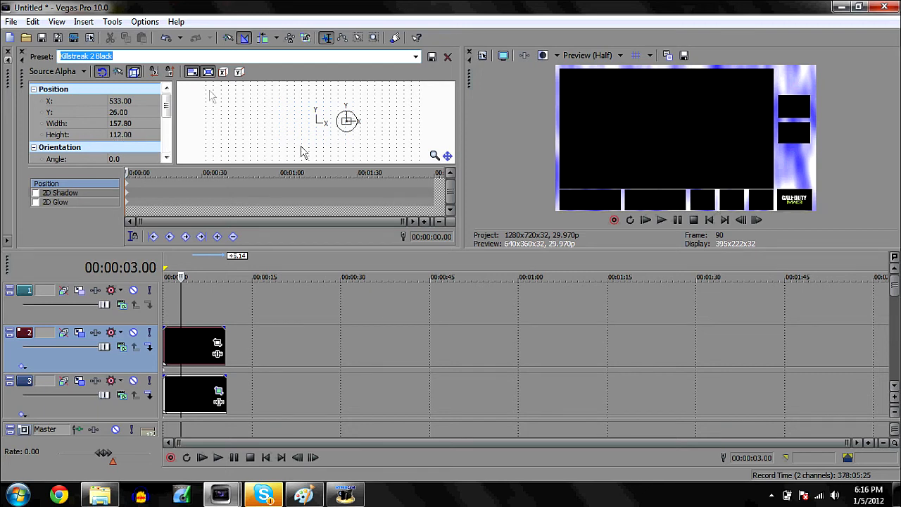
- Add Capture.PNG to the start of track 1 and extend the clip to about 12 seconds
{"action": "left_click", "coordinate": [22, 53]}
{"action": "left_click_drag", "start_coordinate": [125, 149], "coordinate": [185, 301]}
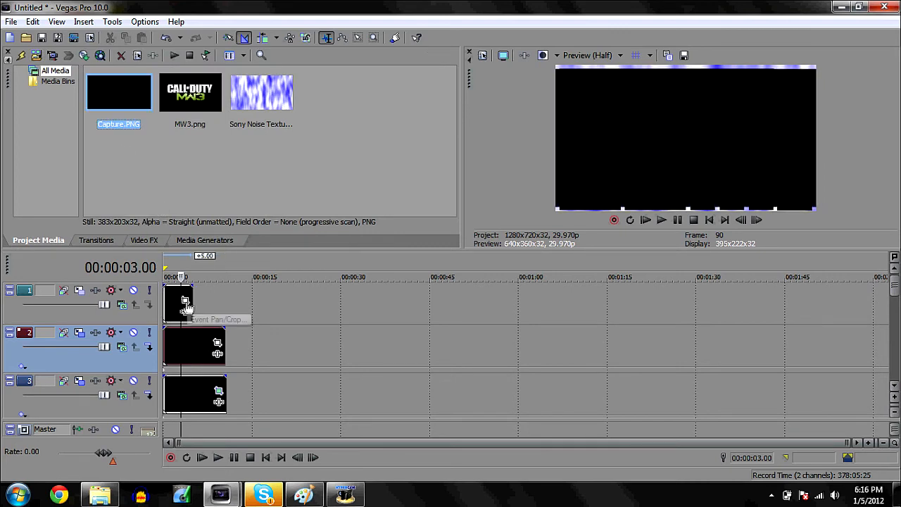
{"action": "left_click", "coordinate": [189, 297]}
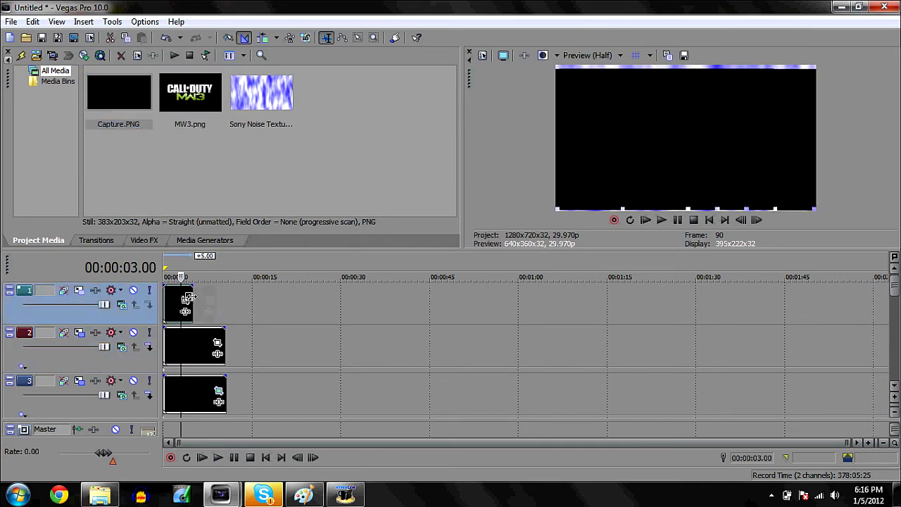
{"action": "left_click", "coordinate": [79, 291]}
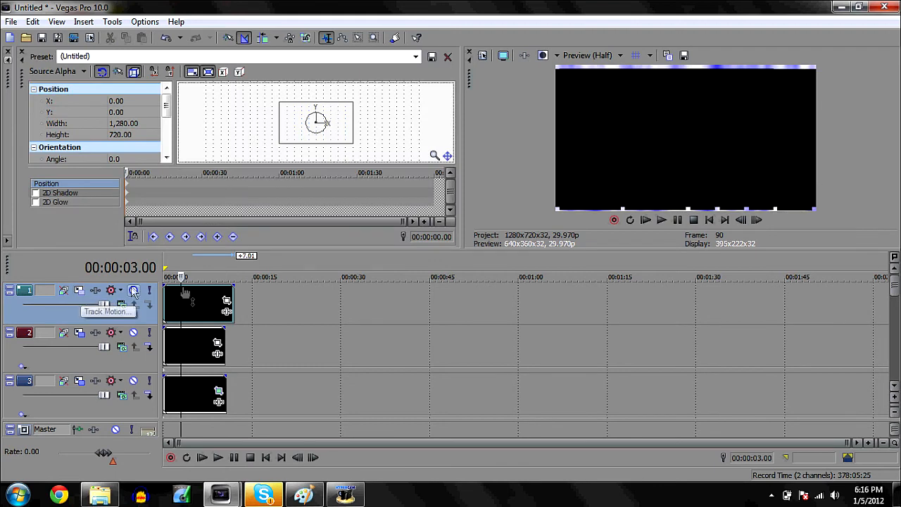
- Apply the black Pan/Crop preset to the Capture clips on tracks 2 and 1
{"action": "left_click", "coordinate": [218, 341]}
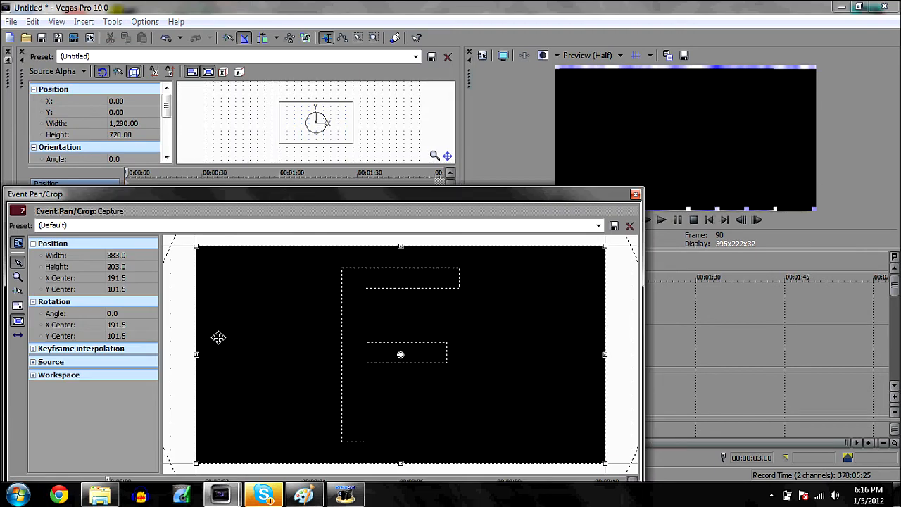
{"action": "left_click", "coordinate": [597, 226]}
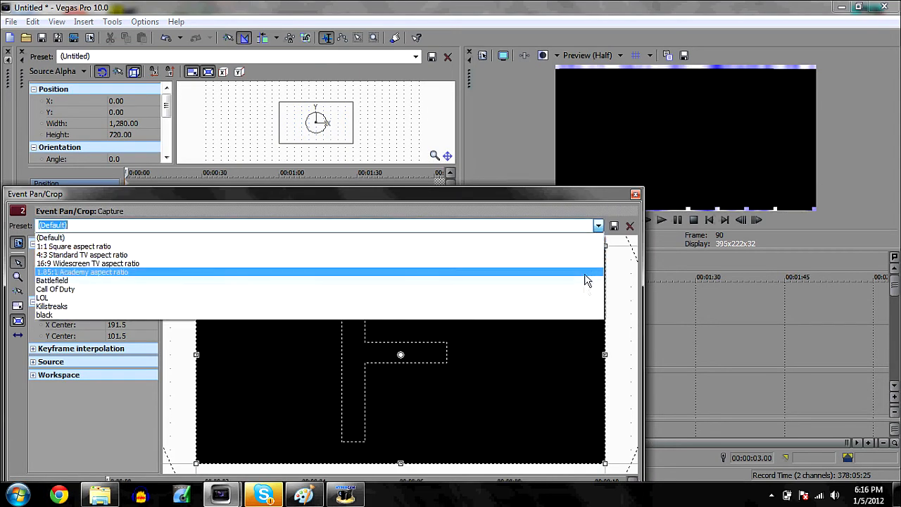
{"action": "left_click", "coordinate": [581, 314]}
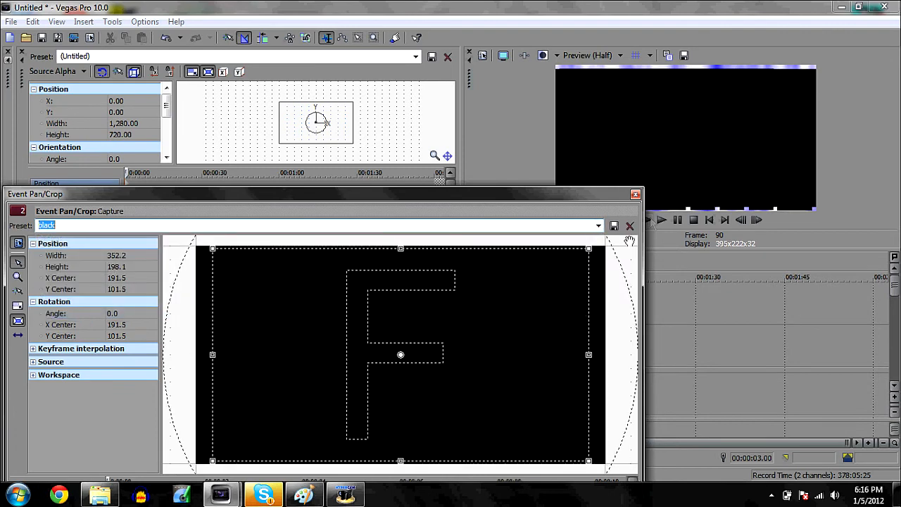
{"action": "left_click", "coordinate": [636, 194]}
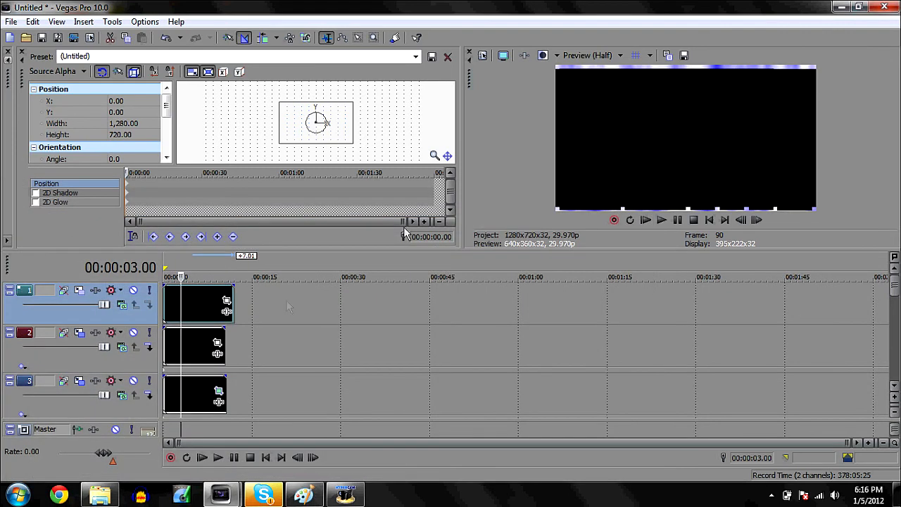
{"action": "left_click", "coordinate": [231, 301]}
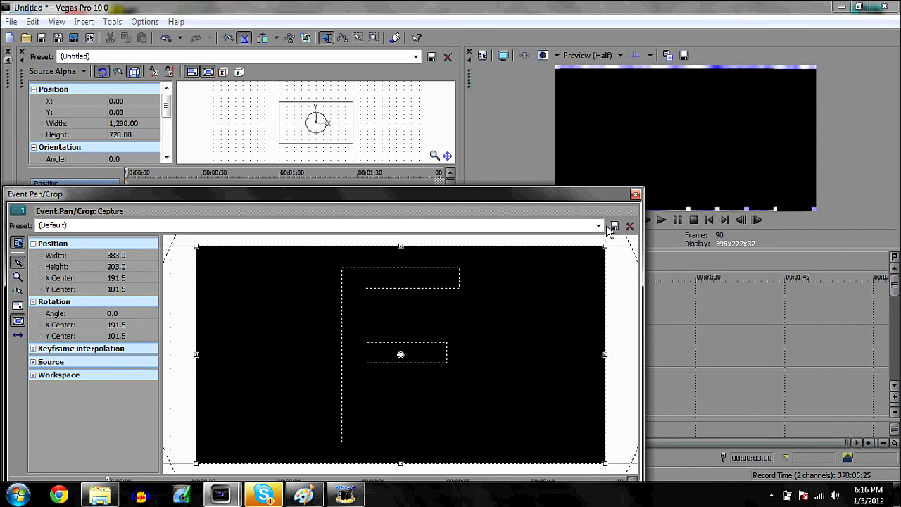
{"action": "left_click", "coordinate": [598, 226]}
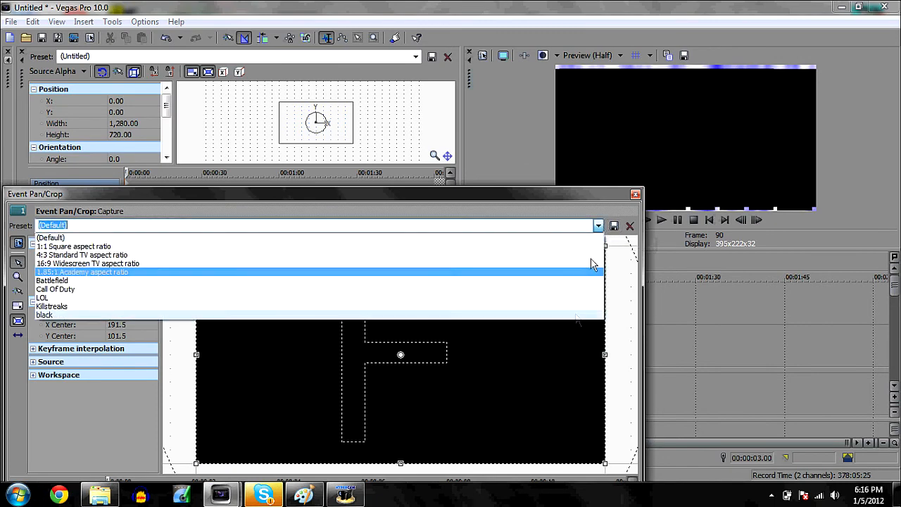
{"action": "left_click", "coordinate": [577, 316]}
{"action": "left_click", "coordinate": [636, 194]}
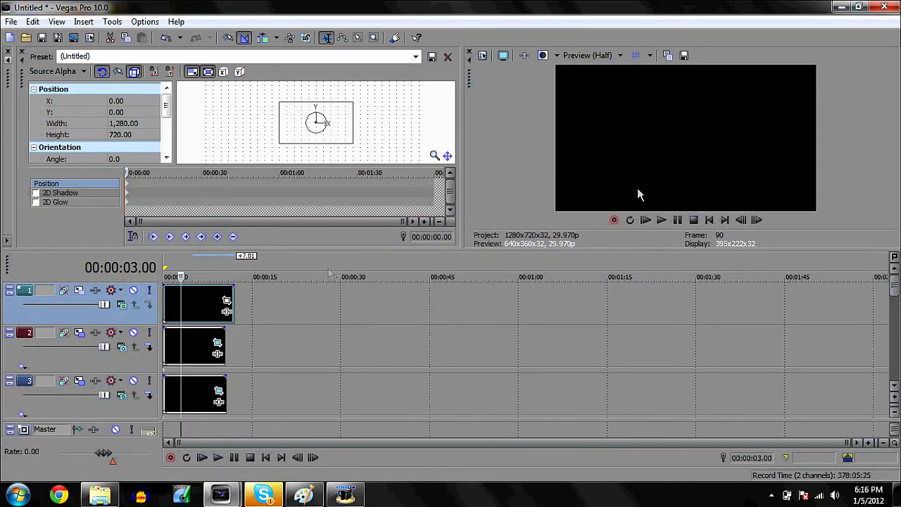
- Apply the Killstreak 3 Black Track Motion preset to track 1 and examine its position and size values
{"action": "left_click", "coordinate": [416, 57]}
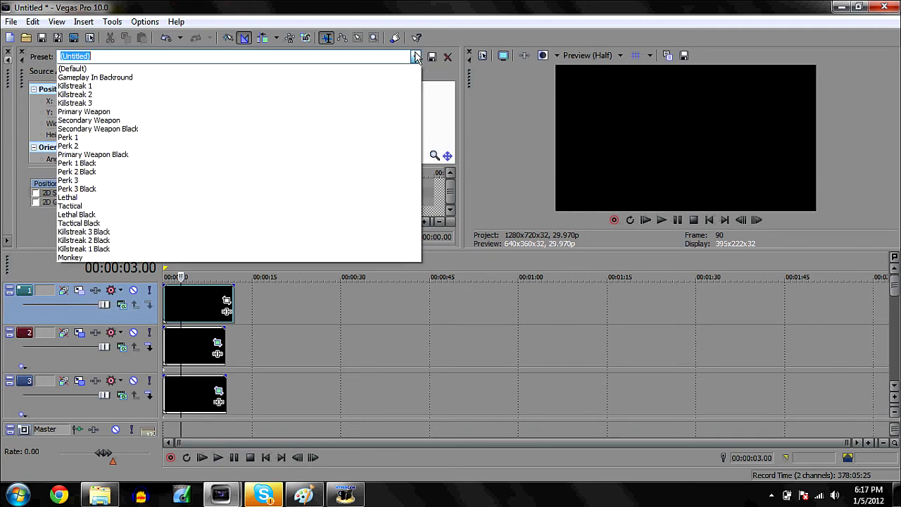
{"action": "left_click", "coordinate": [133, 233]}
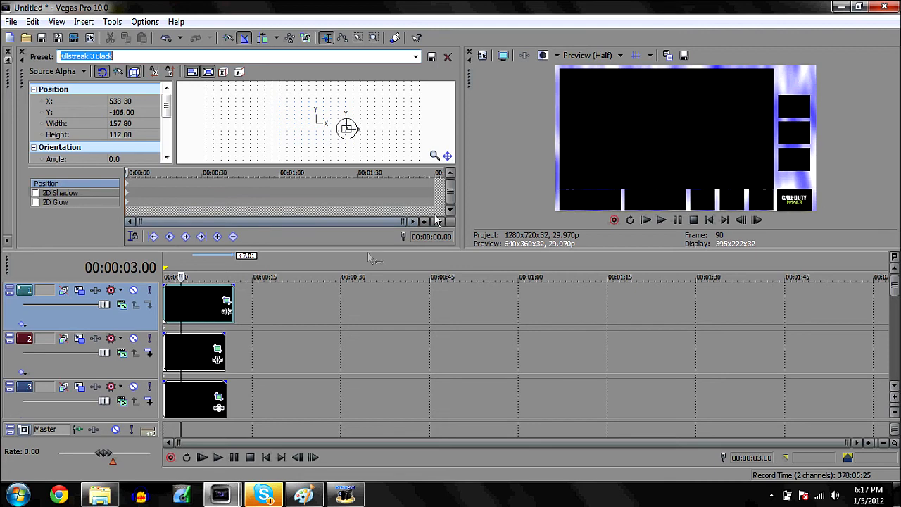
{"action": "left_click", "coordinate": [80, 291]}
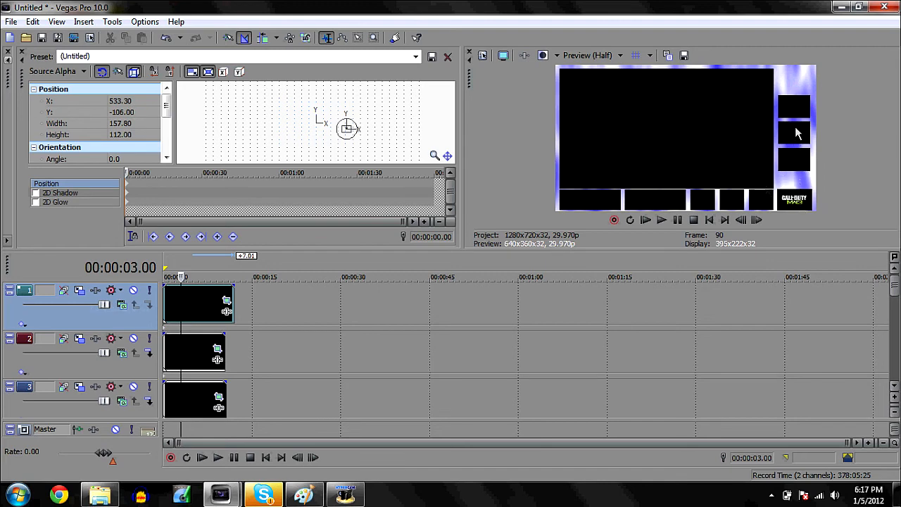
{"action": "left_click", "coordinate": [130, 113]}
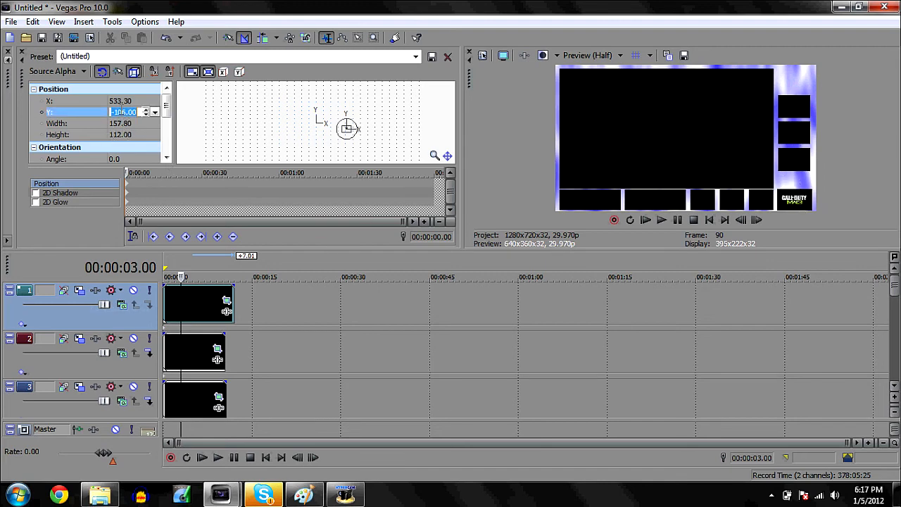
{"action": "left_click", "coordinate": [143, 123]}
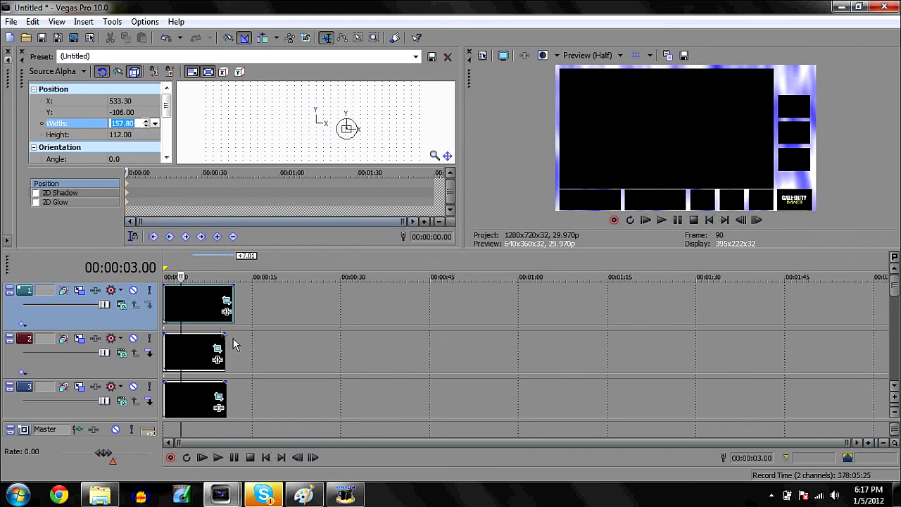
- Insert two new video tracks above the killstreak frame tracks
{"action": "left_click", "coordinate": [896, 275]}
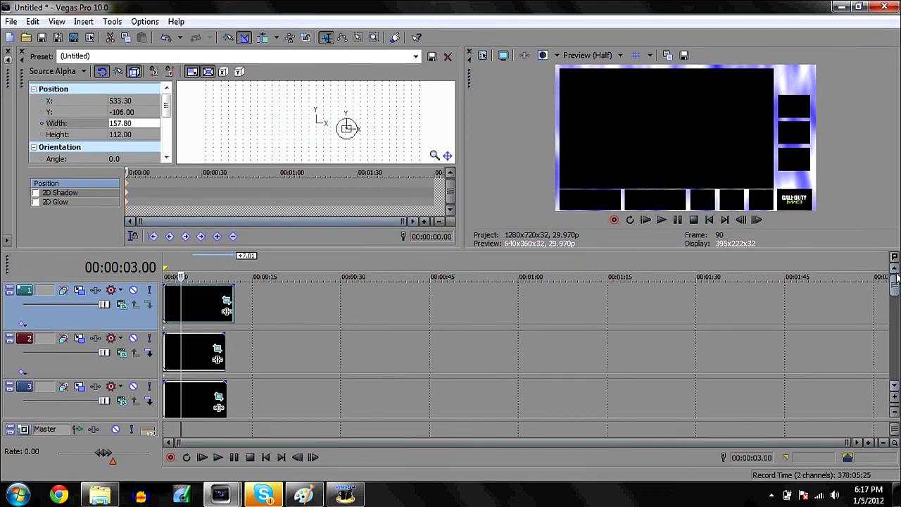
{"action": "key", "text": "ctrl+shift+q"}
{"action": "key", "text": "ctrl+shift+q"}
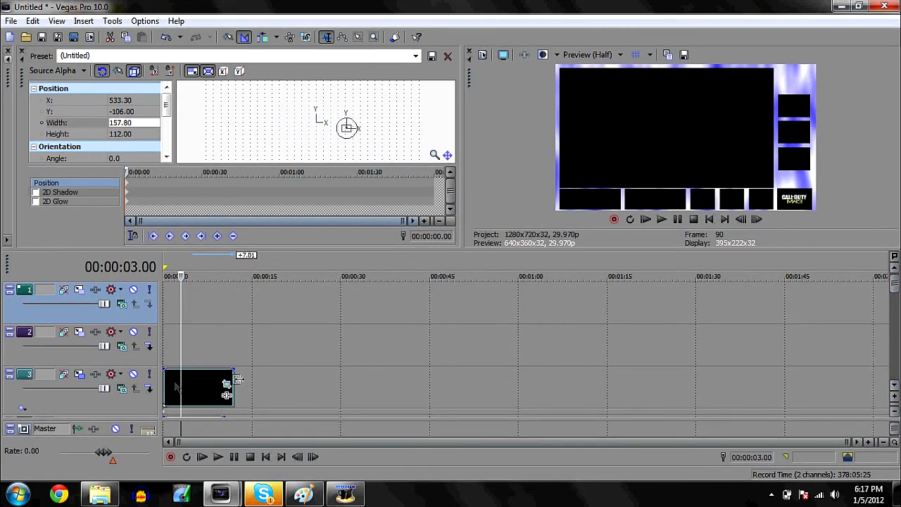
{"action": "left_click", "coordinate": [100, 494]}
{"action": "left_click", "coordinate": [100, 494]}
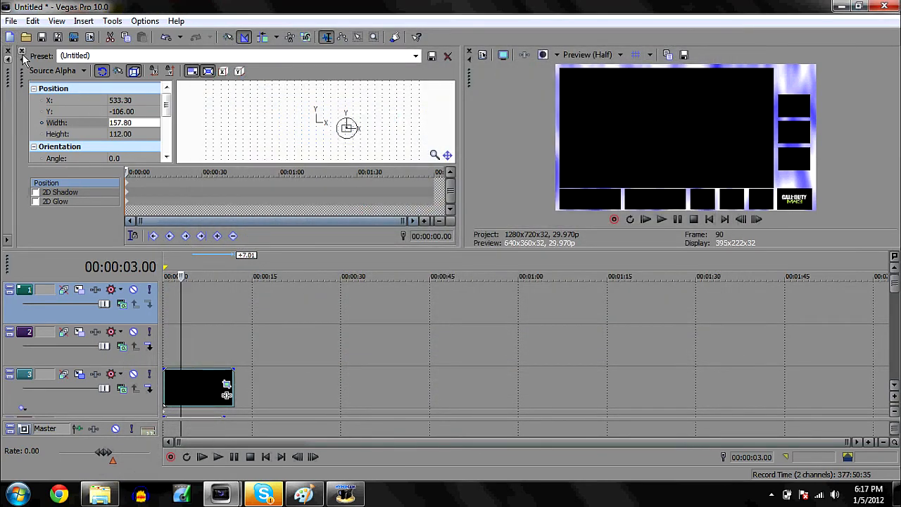
- Add Capture.PNG to the start of track 2, extended to about 12 seconds, and apply the black Pan/Crop preset to the clip
{"action": "left_click", "coordinate": [22, 51]}
{"action": "left_click_drag", "start_coordinate": [127, 87], "coordinate": [236, 343]}
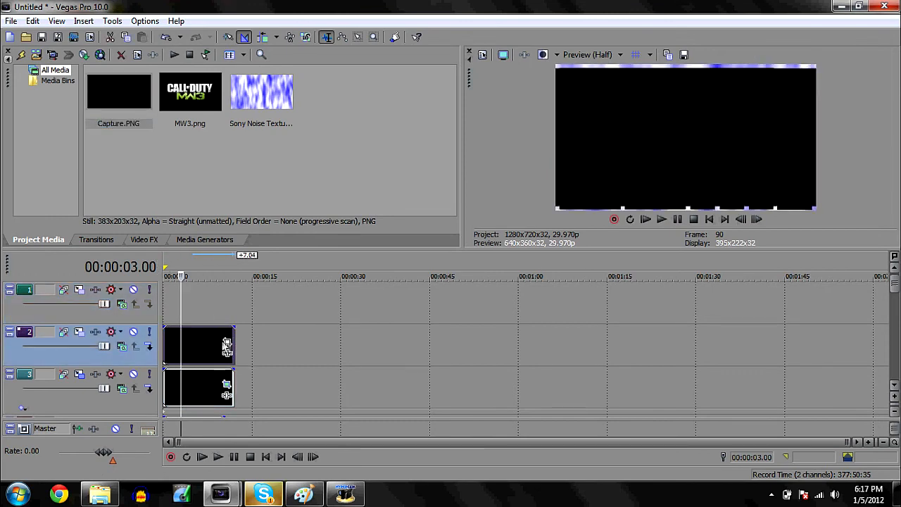
{"action": "left_click", "coordinate": [227, 342]}
{"action": "left_click", "coordinate": [597, 227]}
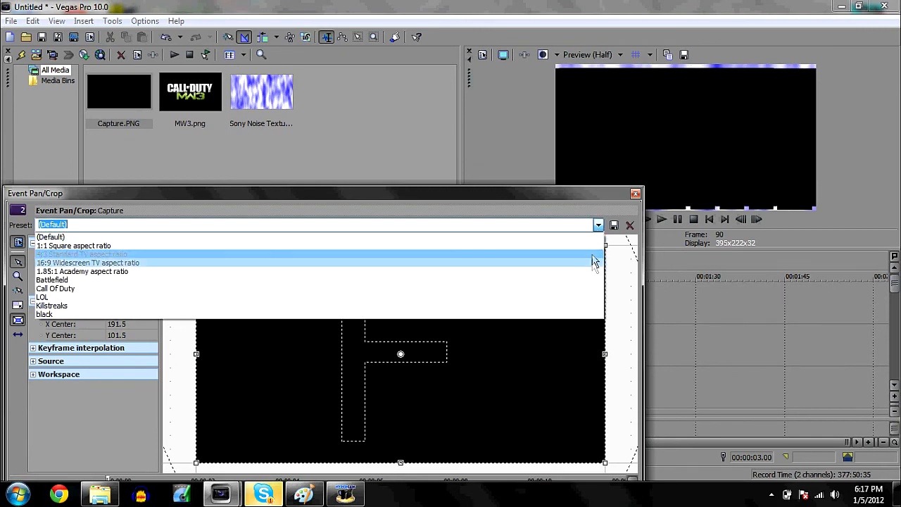
{"action": "left_click", "coordinate": [595, 311]}
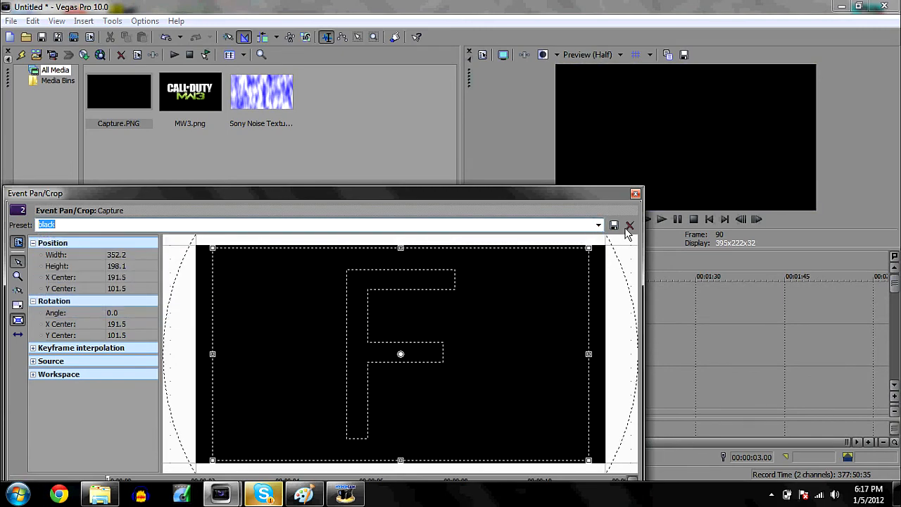
{"action": "left_click", "coordinate": [636, 193]}
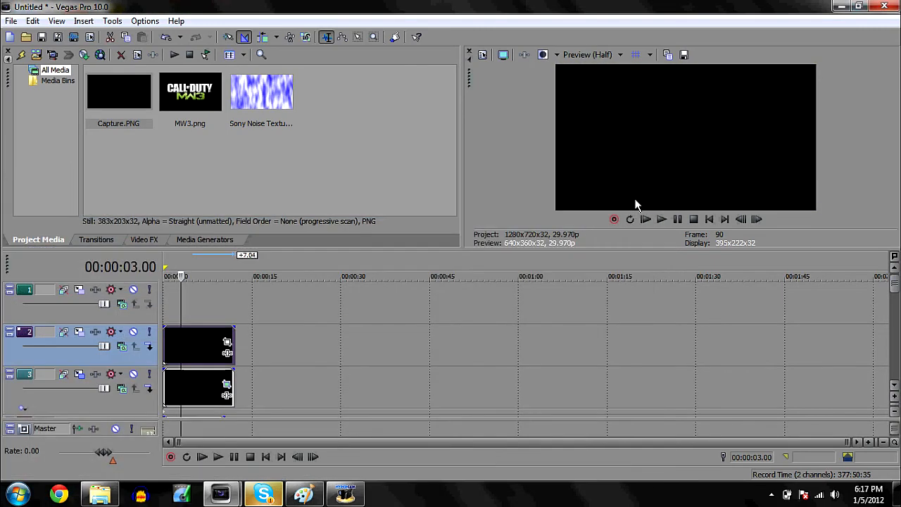
- Apply the Lethal Black Track Motion preset to track 2
{"action": "left_click", "coordinate": [79, 332]}
{"action": "left_click", "coordinate": [412, 57]}
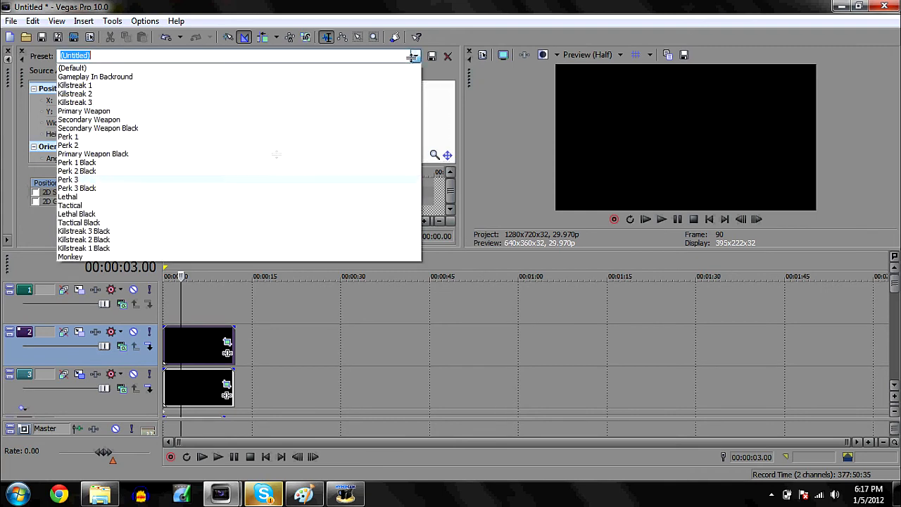
{"action": "left_click", "coordinate": [198, 213]}
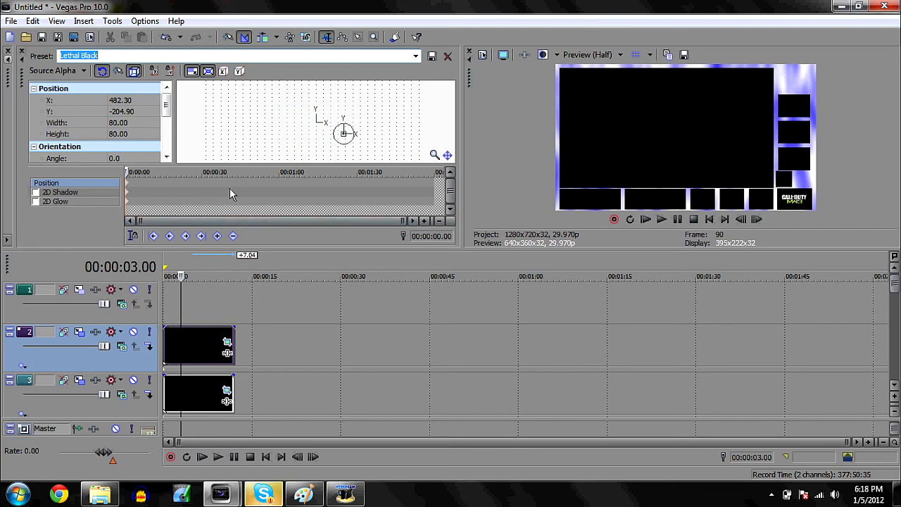
- Add Capture.PNG to the start of track 1, extended to about 8 seconds, and apply the black Pan/Crop preset to the clip
{"action": "left_click", "coordinate": [21, 55]}
{"action": "left_click_drag", "start_coordinate": [119, 92], "coordinate": [211, 300]}
{"action": "left_click", "coordinate": [203, 301]}
{"action": "left_click", "coordinate": [598, 224]}
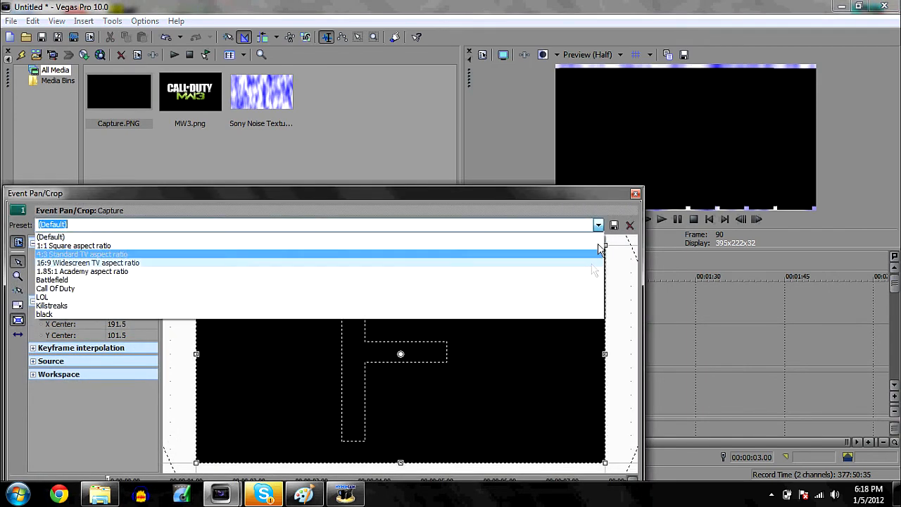
{"action": "left_click", "coordinate": [584, 312]}
{"action": "left_click", "coordinate": [636, 194]}
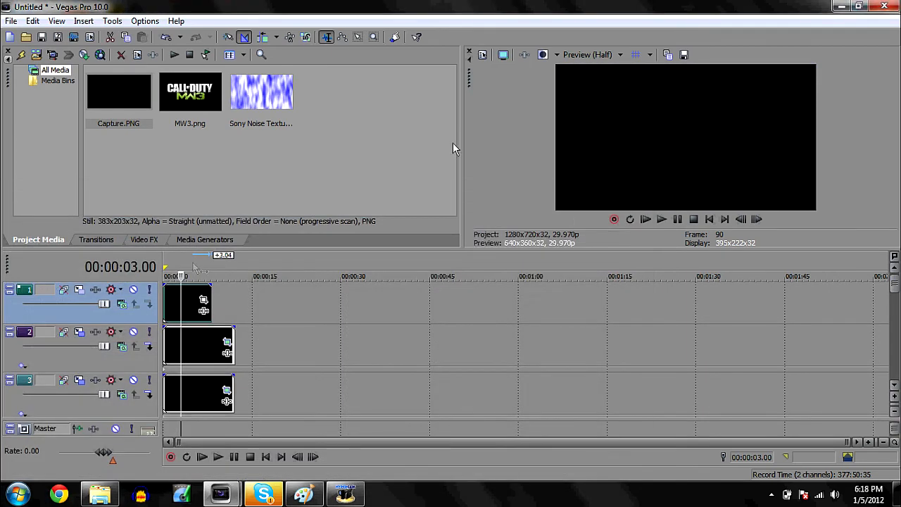
- Apply the Tactical Black Track Motion preset to track 1
{"action": "left_click", "coordinate": [64, 290]}
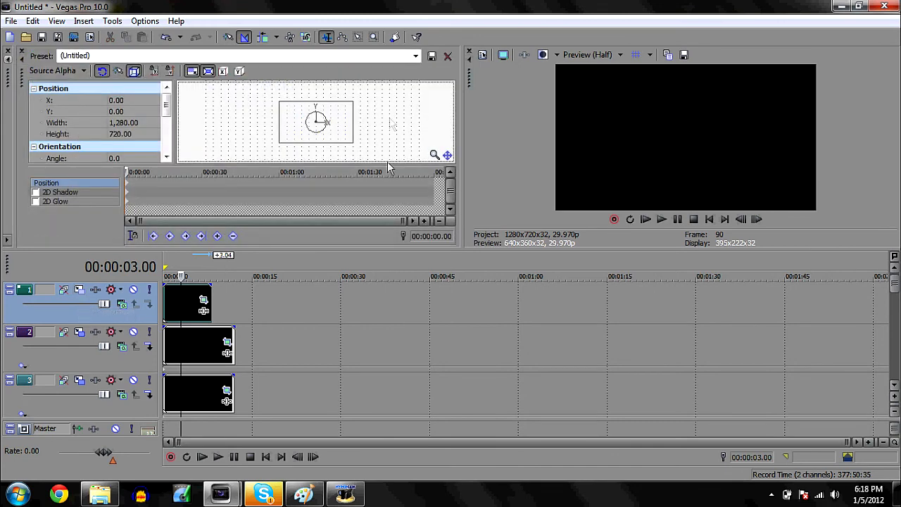
{"action": "left_click", "coordinate": [415, 55]}
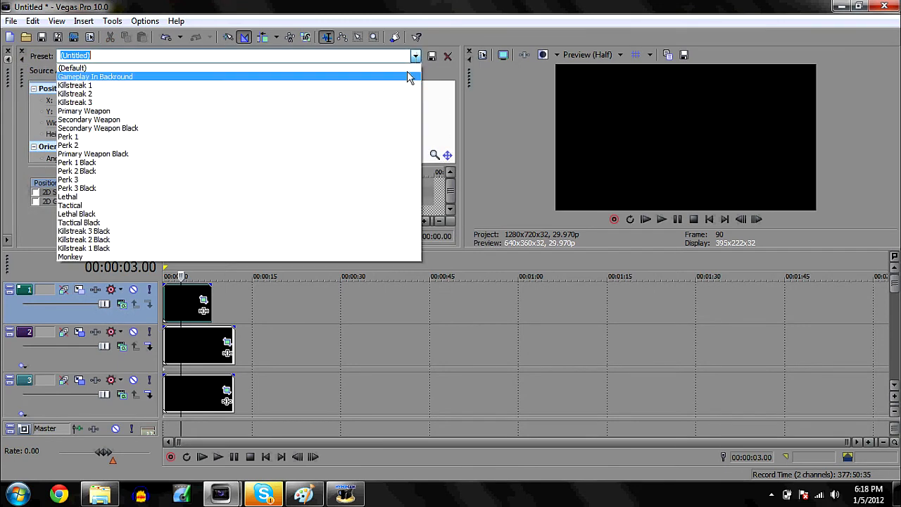
{"action": "left_click", "coordinate": [342, 221]}
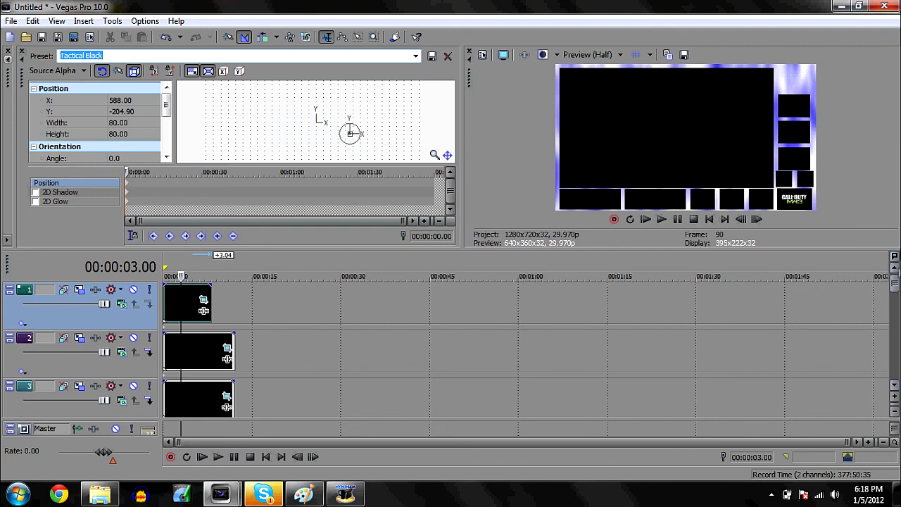
- Insert a new video track above the tactical frame and switch to the Call of Duty pictures folder in Windows Explorer
{"action": "left_click", "coordinate": [897, 268]}
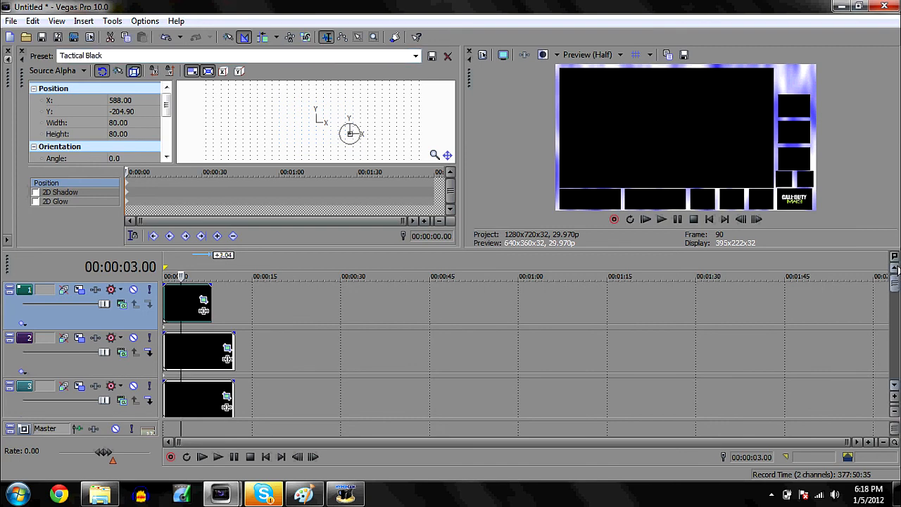
{"action": "key", "text": "ctrl+shift+q"}
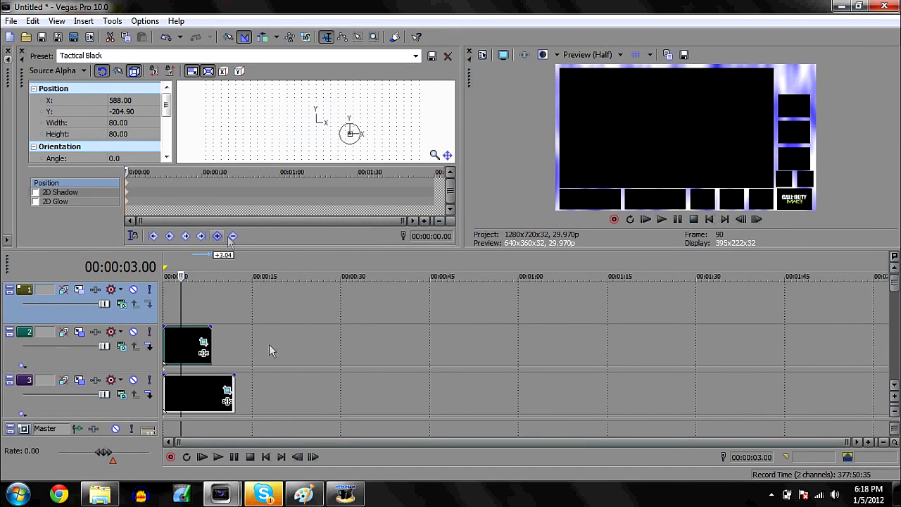
{"action": "left_click", "coordinate": [100, 495]}
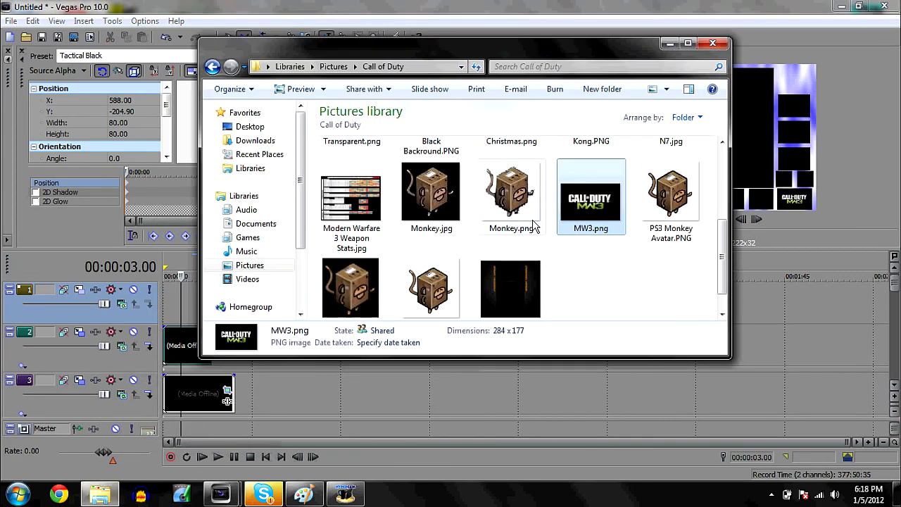
- Add Donkey Kong Black Backround.PNG to the start of track 1 in Vegas Pro and extend the clip to about 9.5 seconds
{"action": "scroll", "coordinate": [721, 211], "scroll_direction": "up", "scroll_amount": 3}
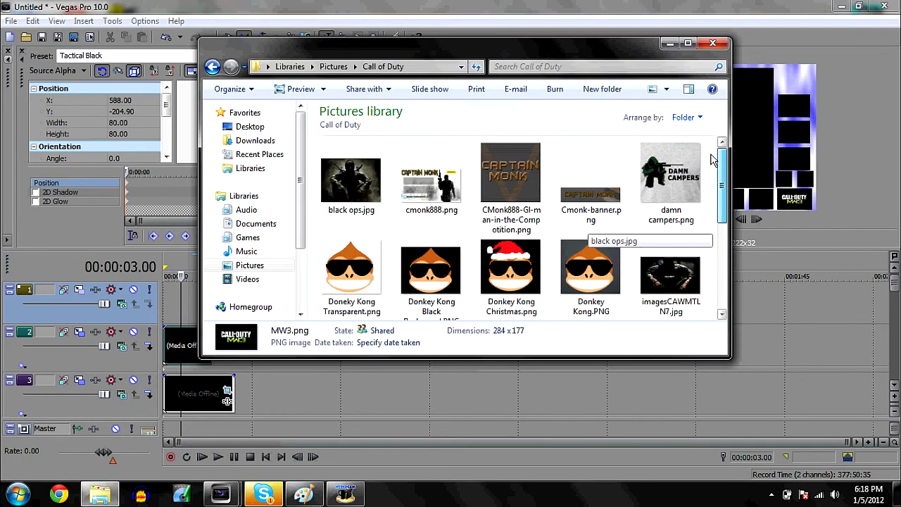
{"action": "left_click", "coordinate": [431, 239]}
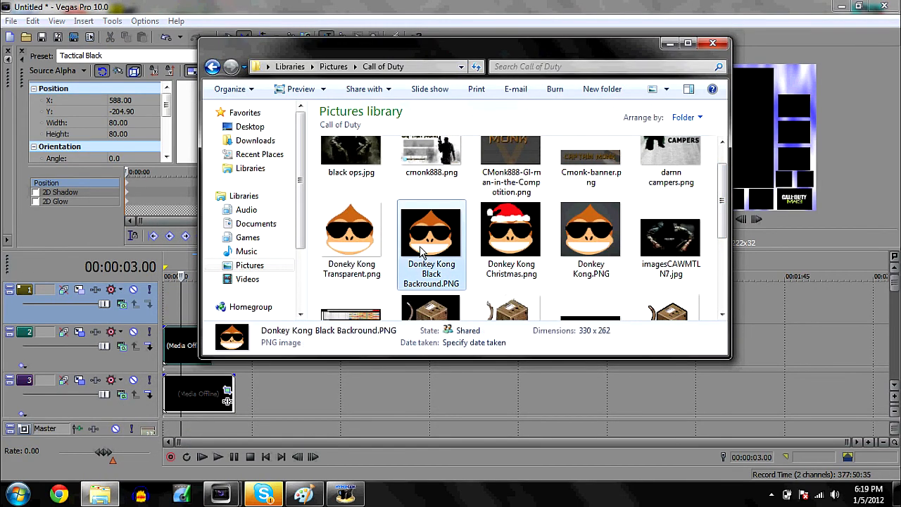
{"action": "left_click_drag", "start_coordinate": [350, 267], "coordinate": [171, 310]}
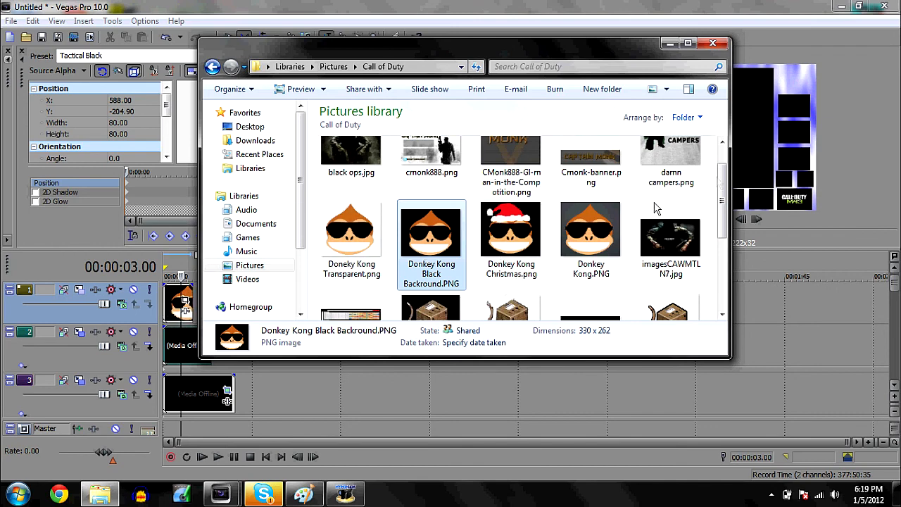
{"action": "left_click", "coordinate": [670, 43]}
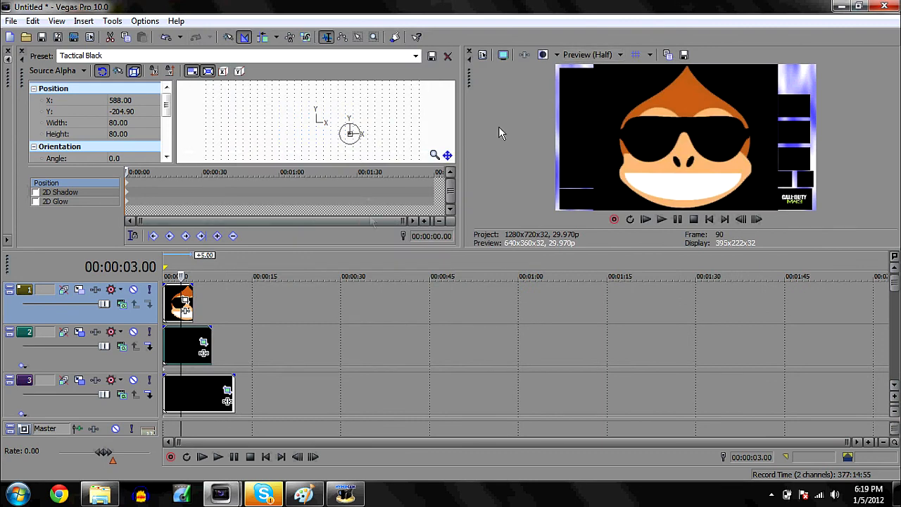
{"action": "left_click_drag", "start_coordinate": [192, 300], "coordinate": [219, 300]}
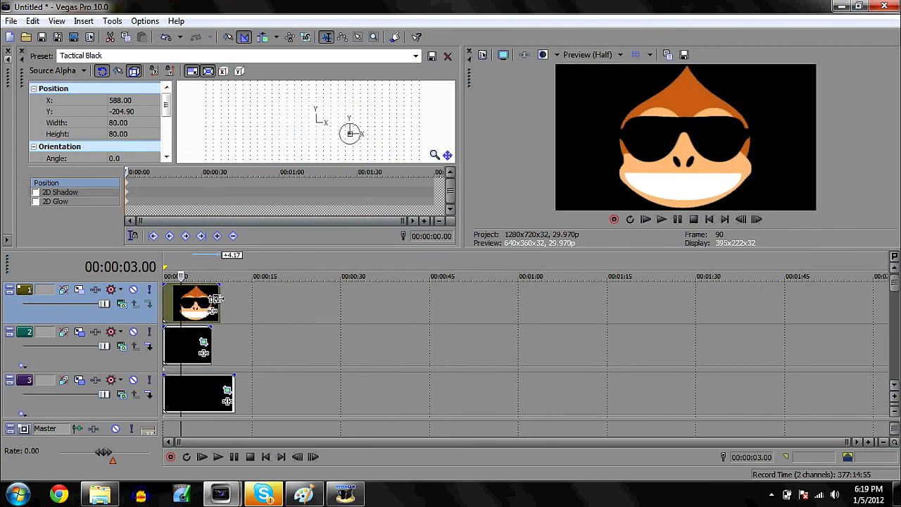
- Shrink track 1 with Track Motion to about 213 × 120 at X 530, Y 288, above the frame column, and preview it full screen
{"action": "left_click", "coordinate": [80, 292]}
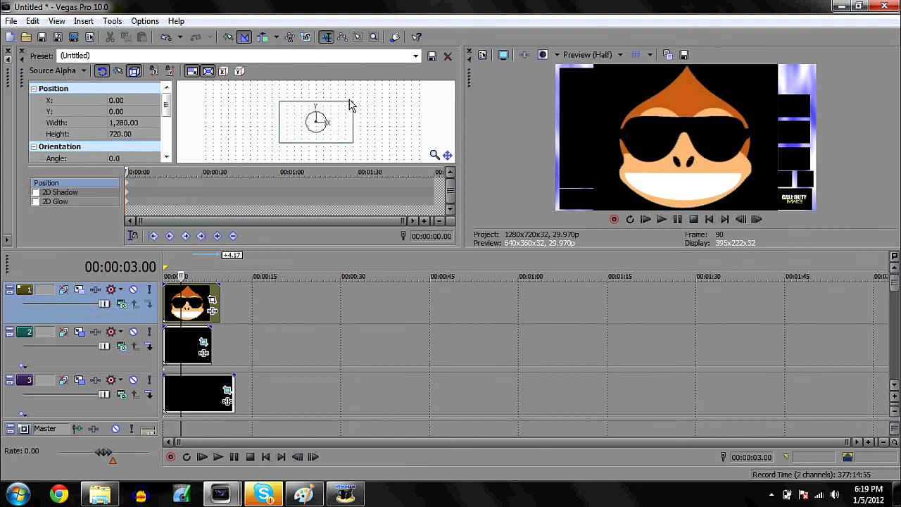
{"action": "mouse_move", "coordinate": [353, 102]}
{"action": "left_mouse_down"}
{"action": "mouse_move", "coordinate": [335, 121]}
{"action": "mouse_move", "coordinate": [320, 117]}
{"action": "mouse_move", "coordinate": [347, 108]}
{"action": "left_mouse_up"}
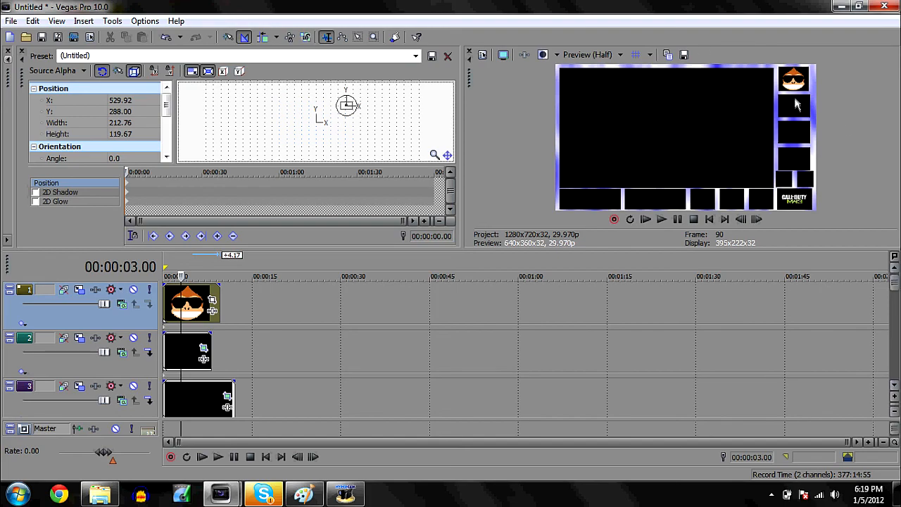
{"action": "left_click", "coordinate": [504, 54]}
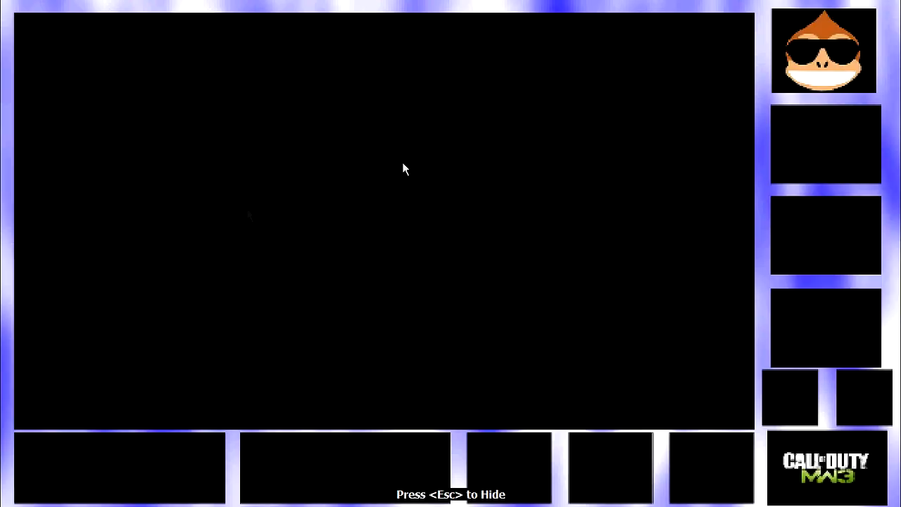